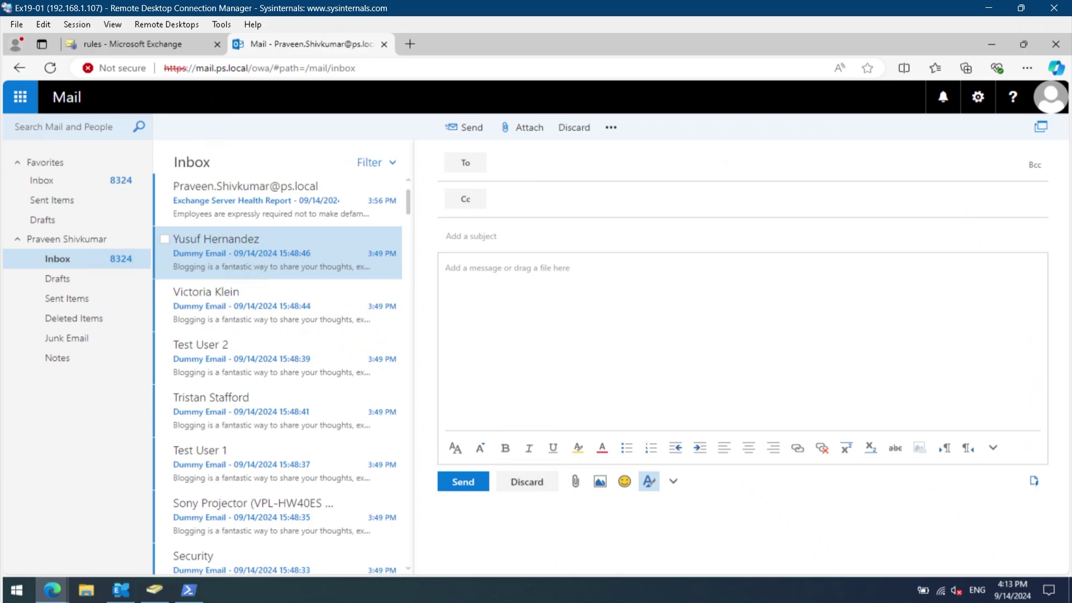
Address the new email to the suggested contact with subject 'Meeting Request'.
type("yo")
type("u")
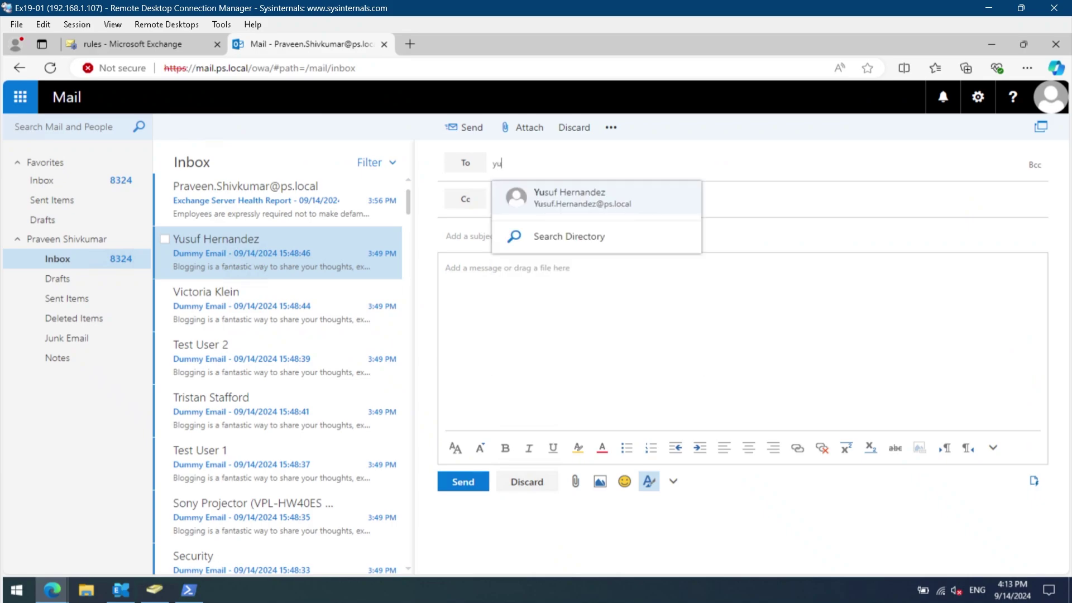
key("Return")
key("Tab")
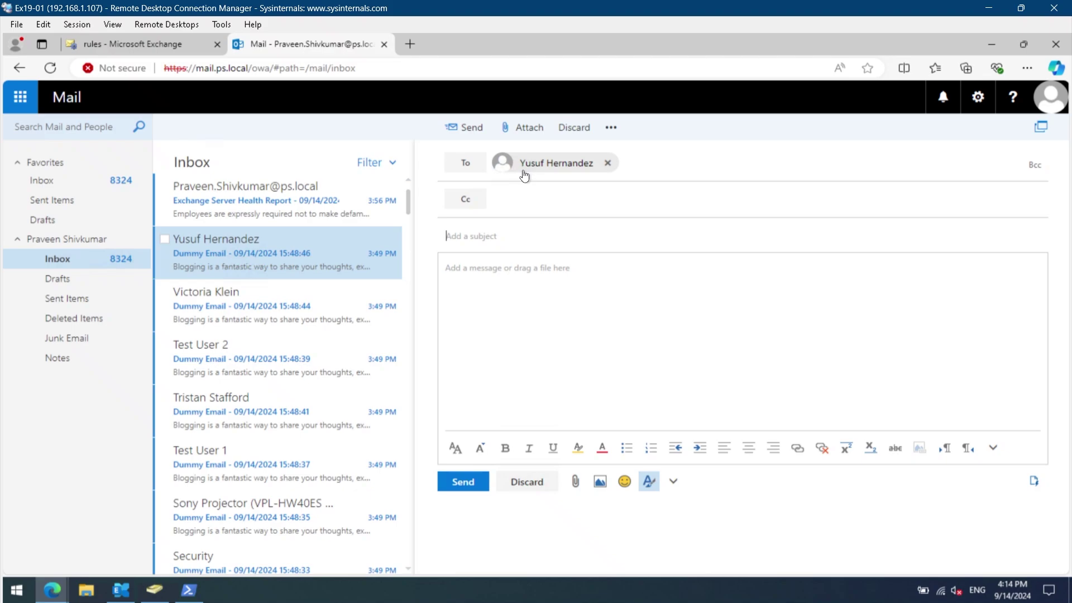
type("Meet")
key("BackSpace")
key("BackSpace")
key("BackSpace")
type("eeting Request")
Write the body 'Hello,' with 'Lets connect today.' on the next line.
key("Tab")
type("Hello,")
key("Return")
key("Return")
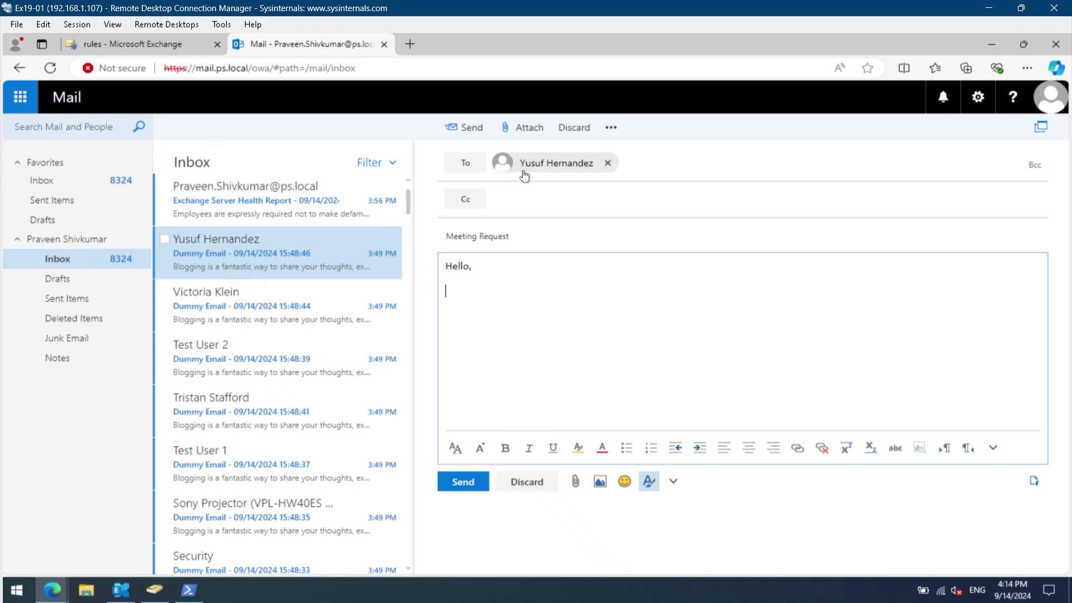
type("Lett")
key("BackSpace")
type("s connect today.")
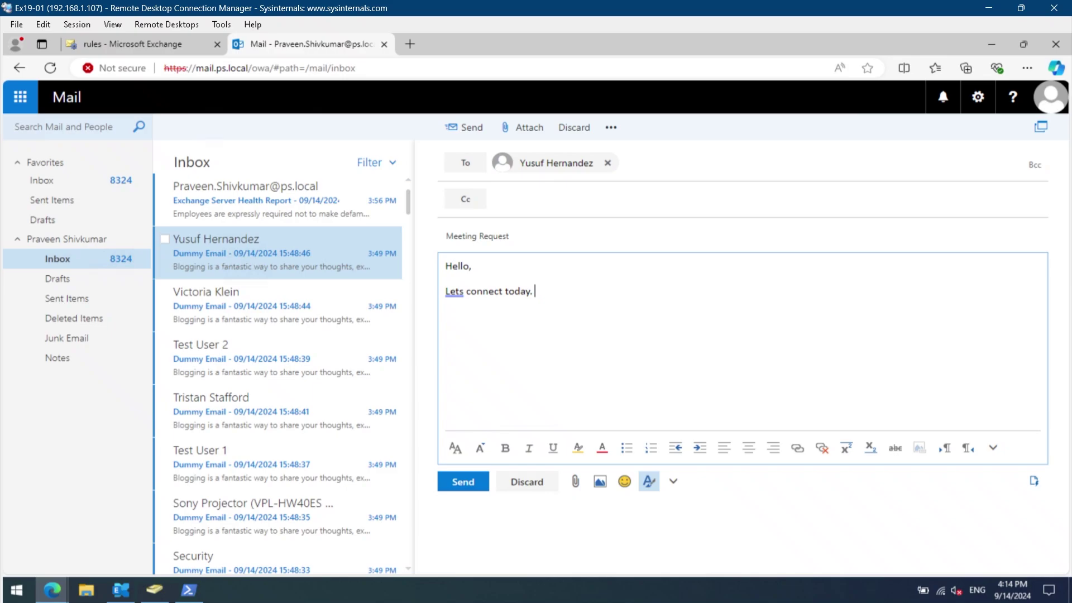
Add 'Best Regards,' and the sender's first name on separate lines below the message.
key("Return")
key("Return")
type("Regards,")
left_click(445, 316)
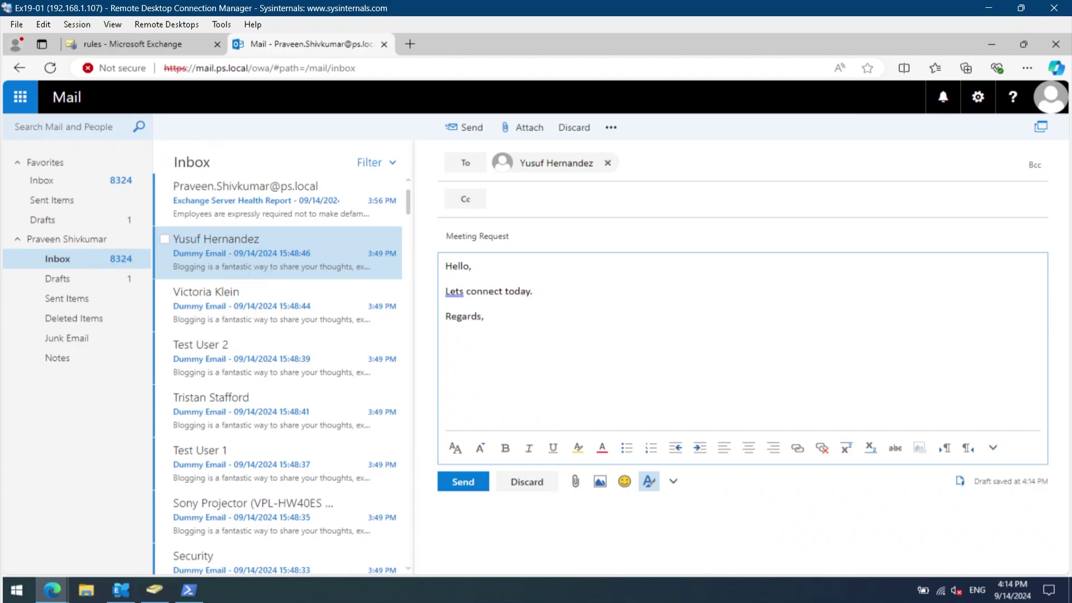
type("Best")
key("Return")
type("Praveen")
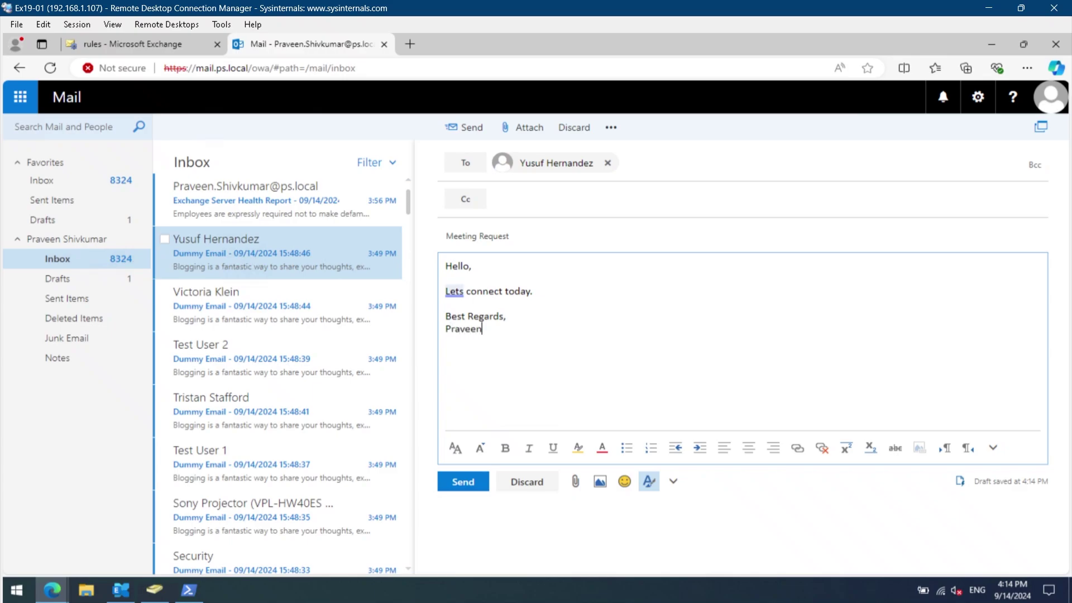
key("Return")
Add the job title 'IT Administrator' on the next line.
type("T Depa")
key("BackSpace")
key("BackSpace")
key("BackSpace")
key("BackSpace")
key("BackSpace")
key("BackSpace")
type("T Administra")
key("Tab")
key("Return")
Add the Phone and Email lines, fix the space before the colon, and select the block.
type("Phone: 91")
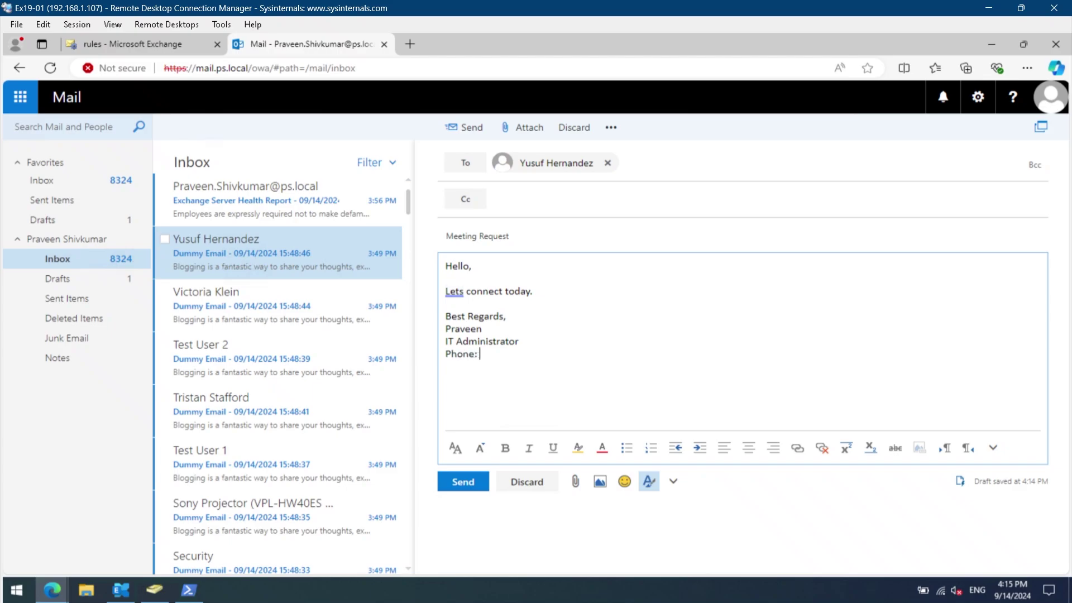
key("BackSpace")
key("BackSpace")
key("BackSpace")
key("Return")
type("Email")
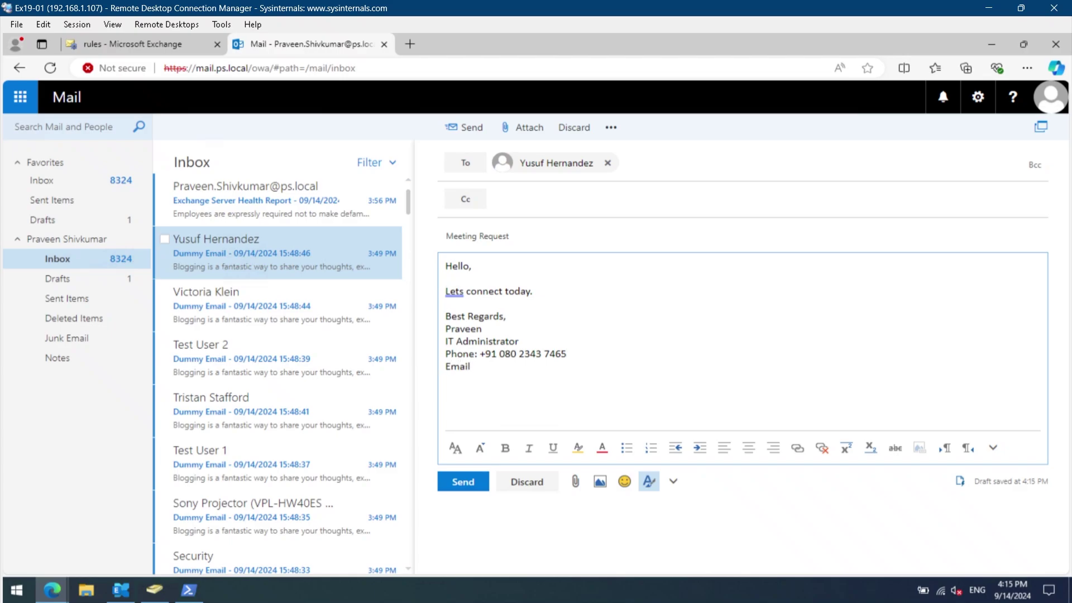
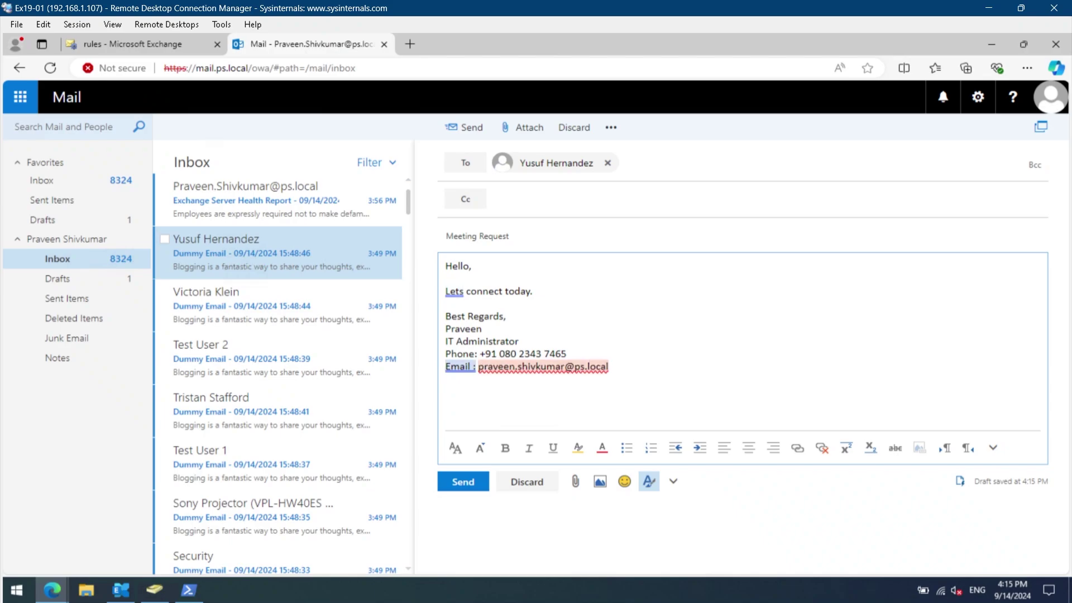
left_click(476, 367)
key("BackSpace")
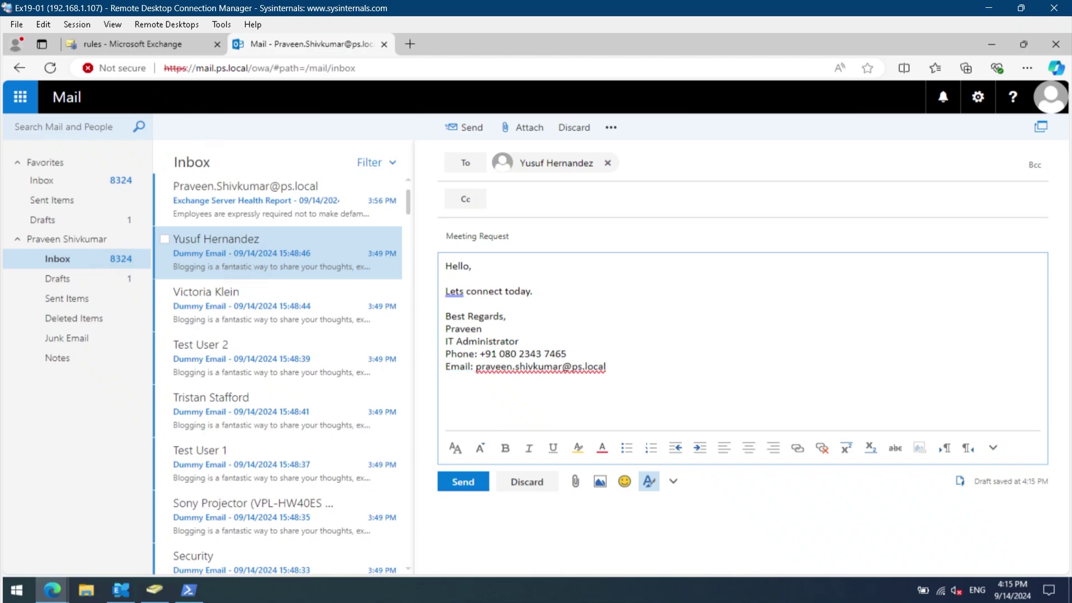
left_click_drag(607, 367, 445, 320)
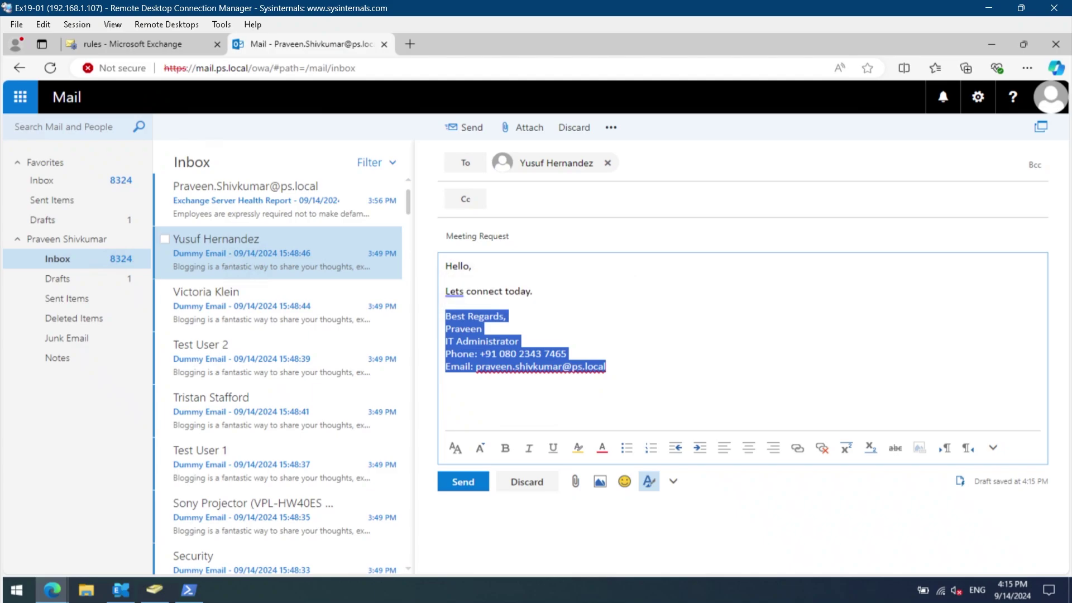
Copy the sign-off block to the clipboard and discard the Meeting Request draft.
left_click(536, 367)
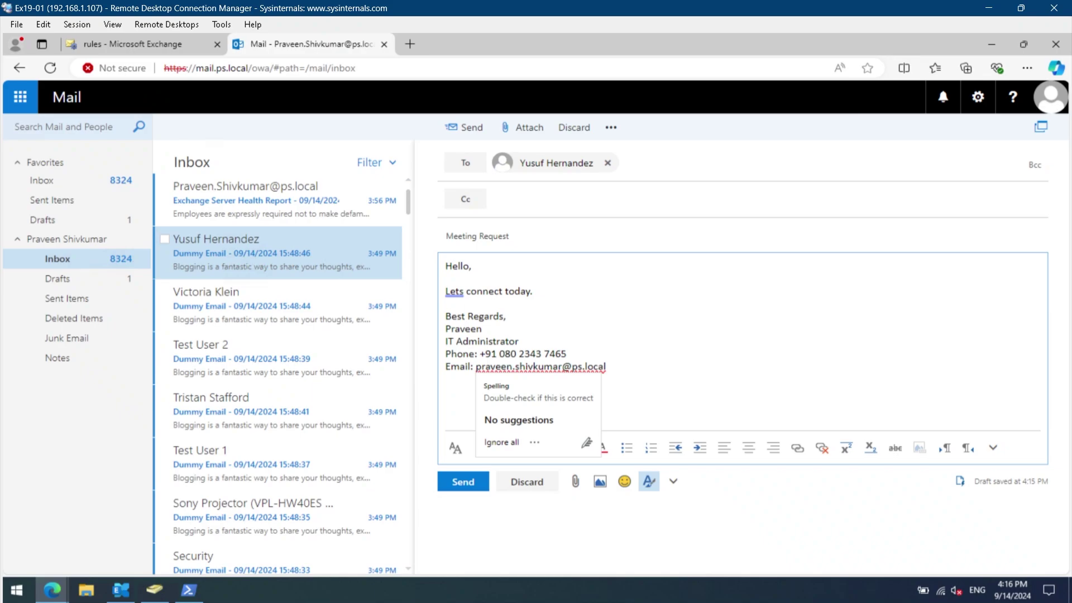
mouse_move(606, 367)
left_mouse_down()
mouse_move(476, 367)
mouse_move(469, 329)
mouse_move(440, 319)
left_mouse_up()
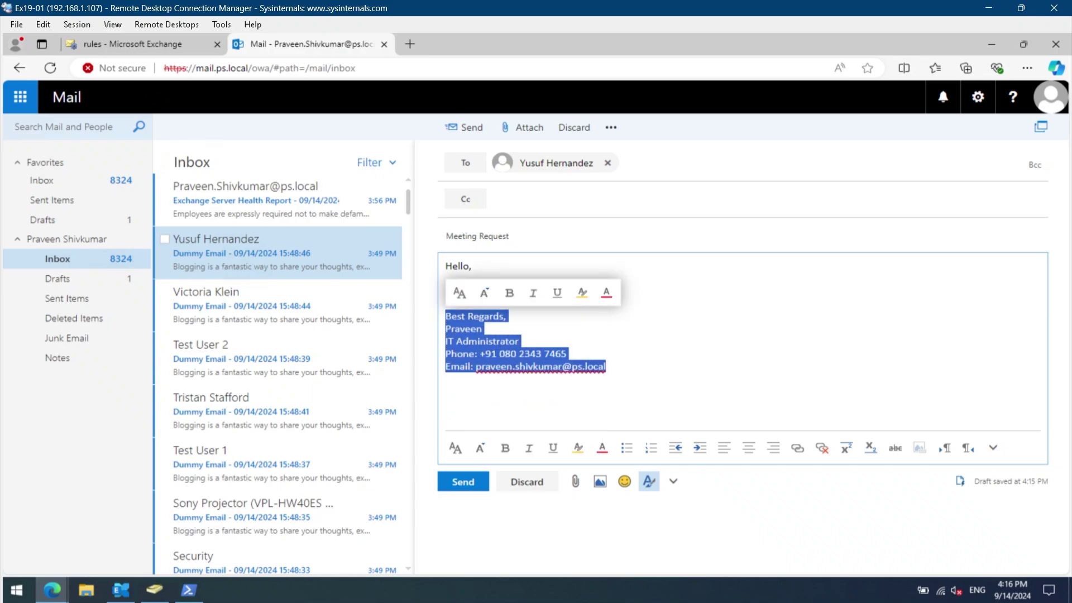
right_click(520, 358)
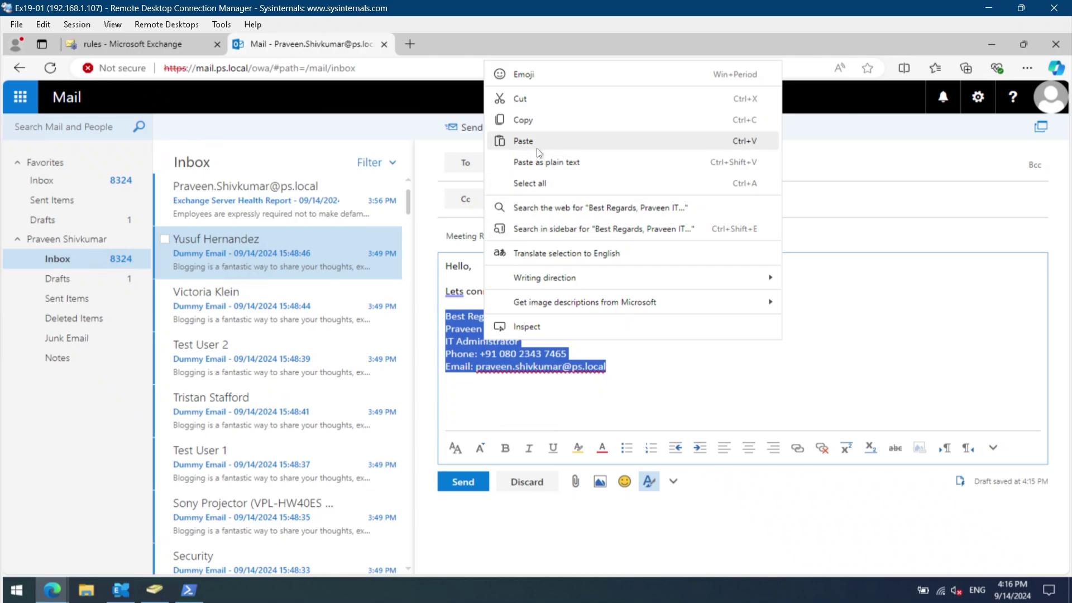
left_click(525, 120)
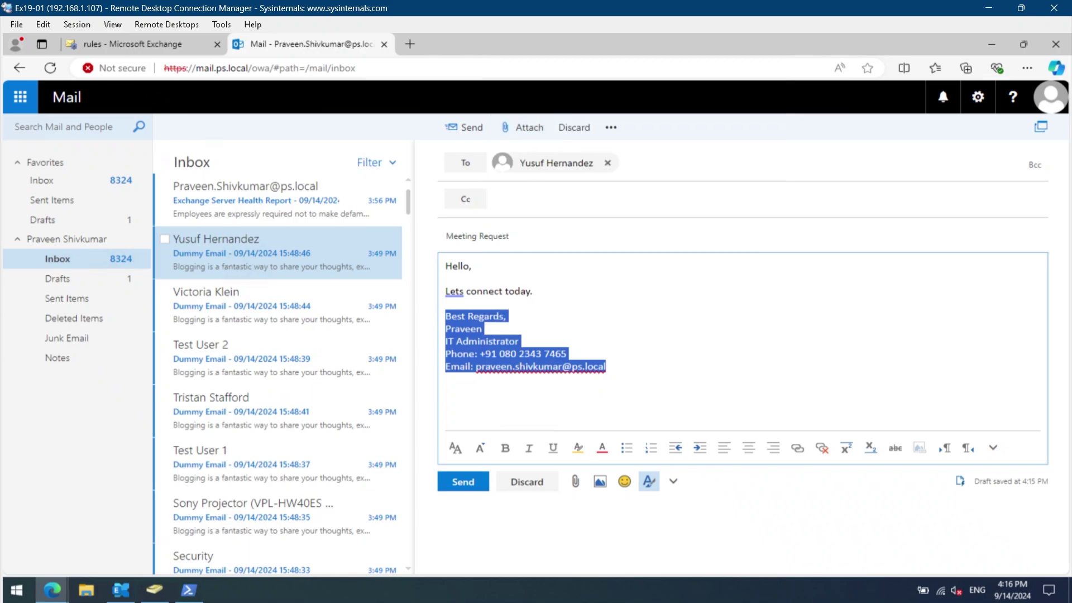
left_click(574, 127)
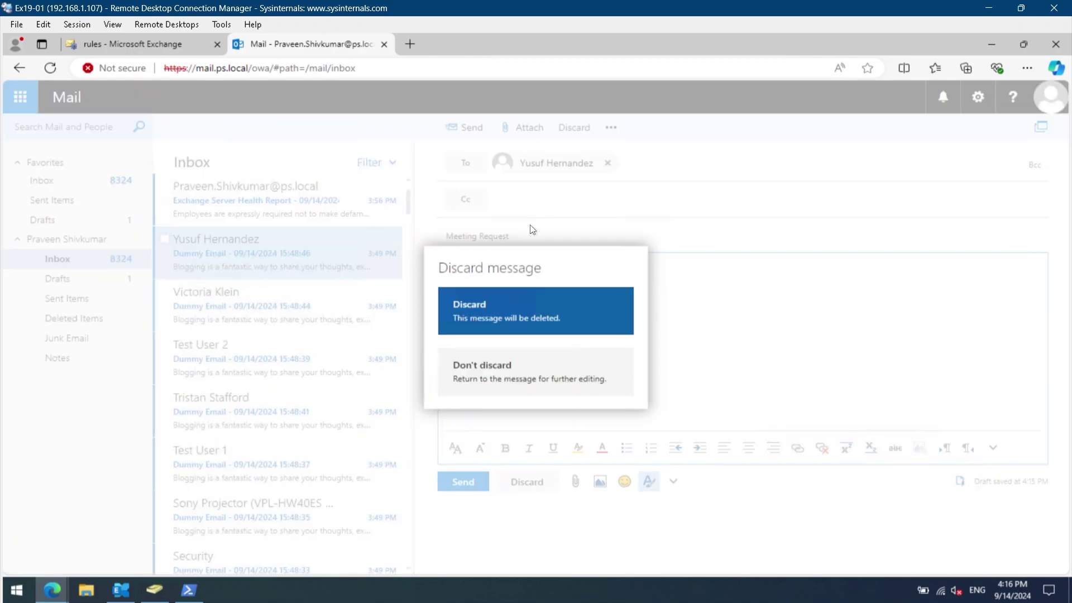
left_click(537, 322)
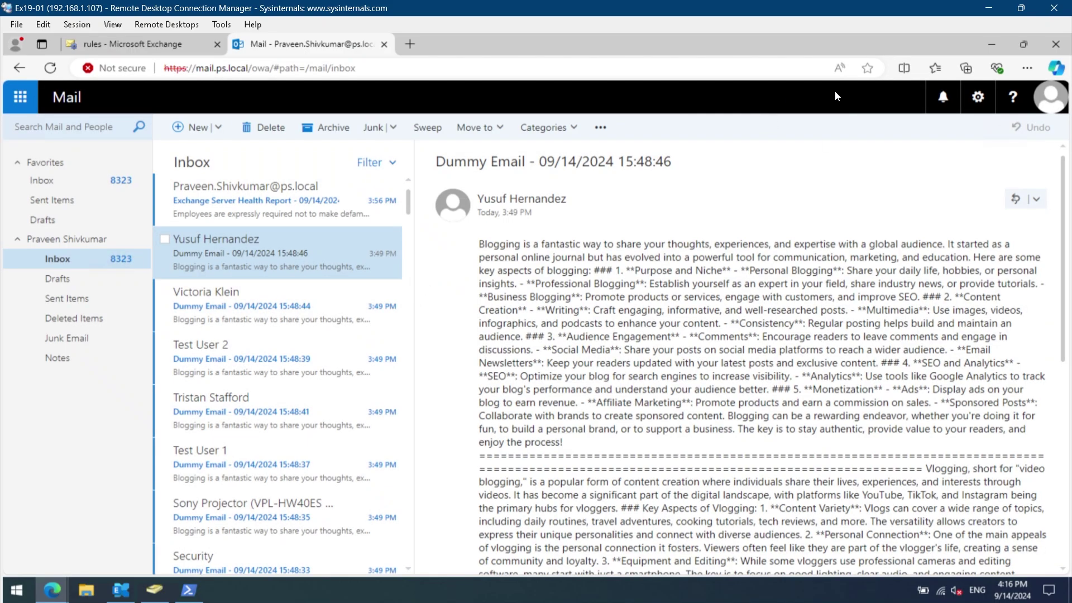
In Mail options' Email signature, enable auto-include on new messages and paste the signature.
left_click(976, 98)
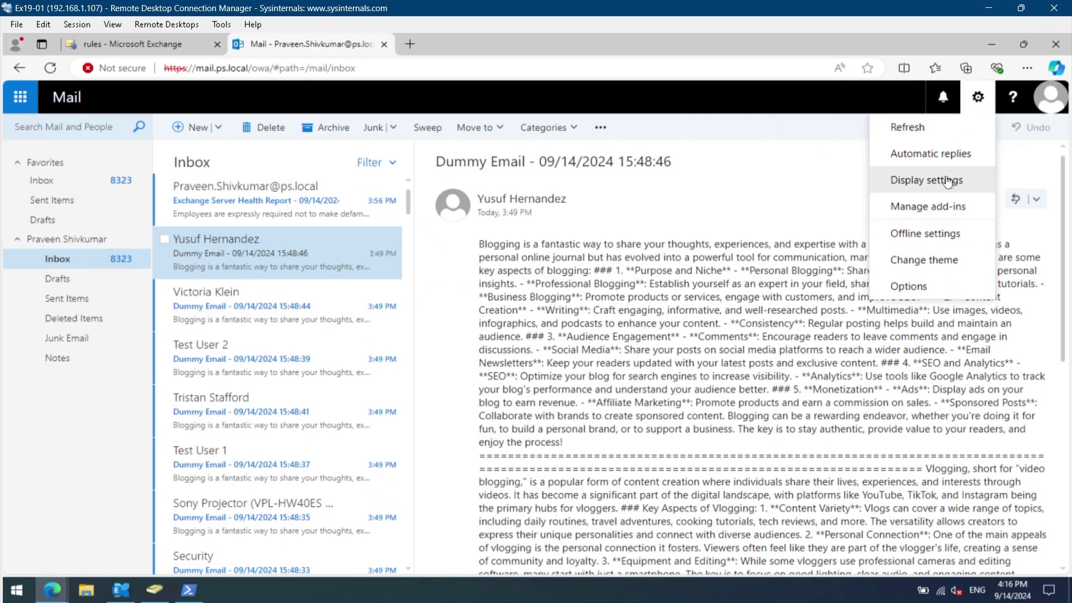
left_click(911, 287)
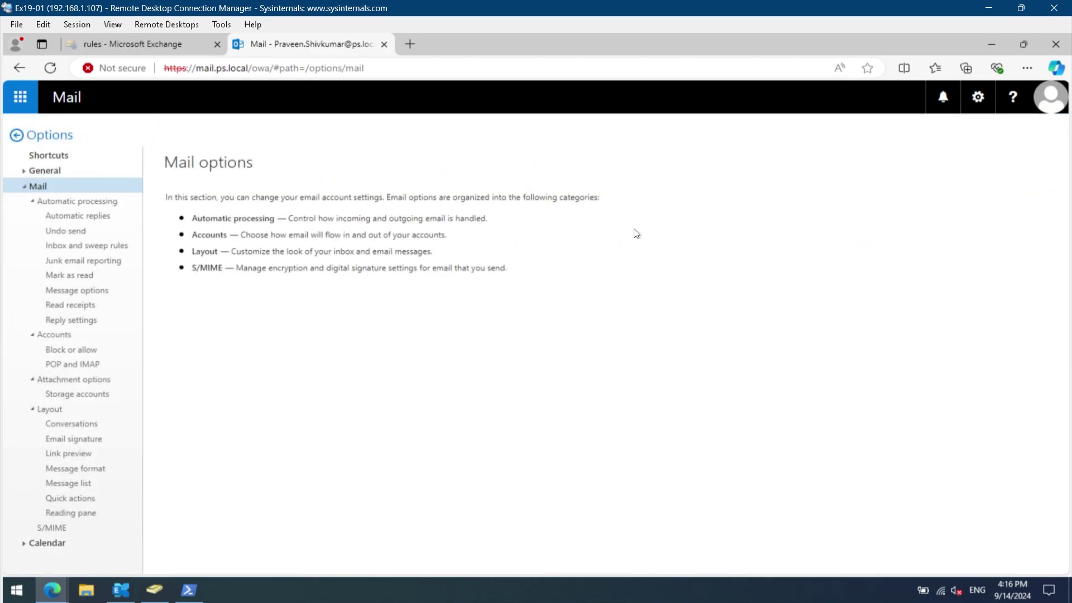
left_click(86, 441)
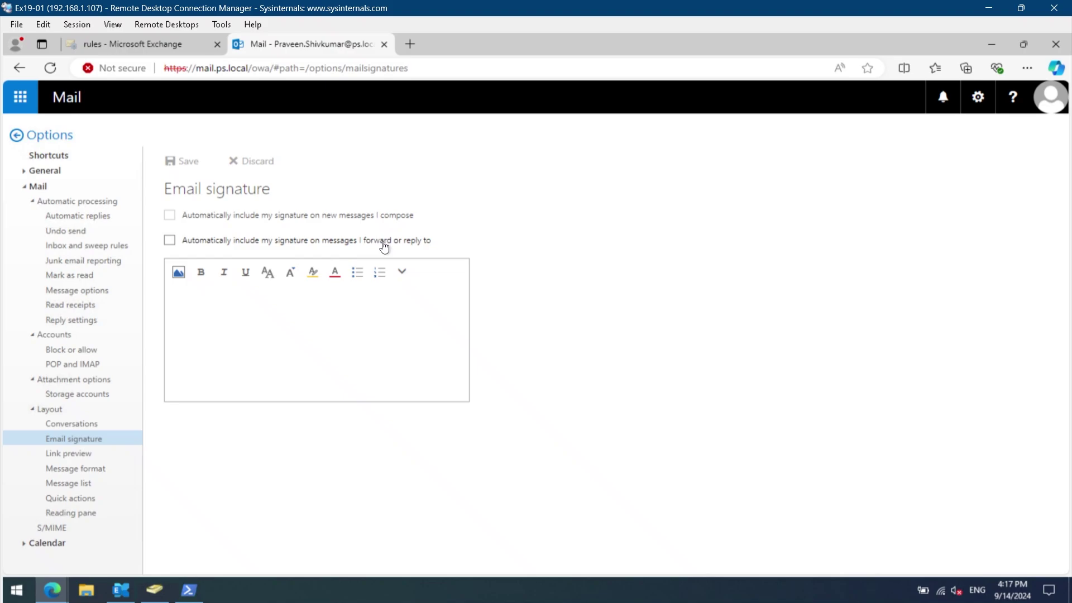
left_click(357, 216)
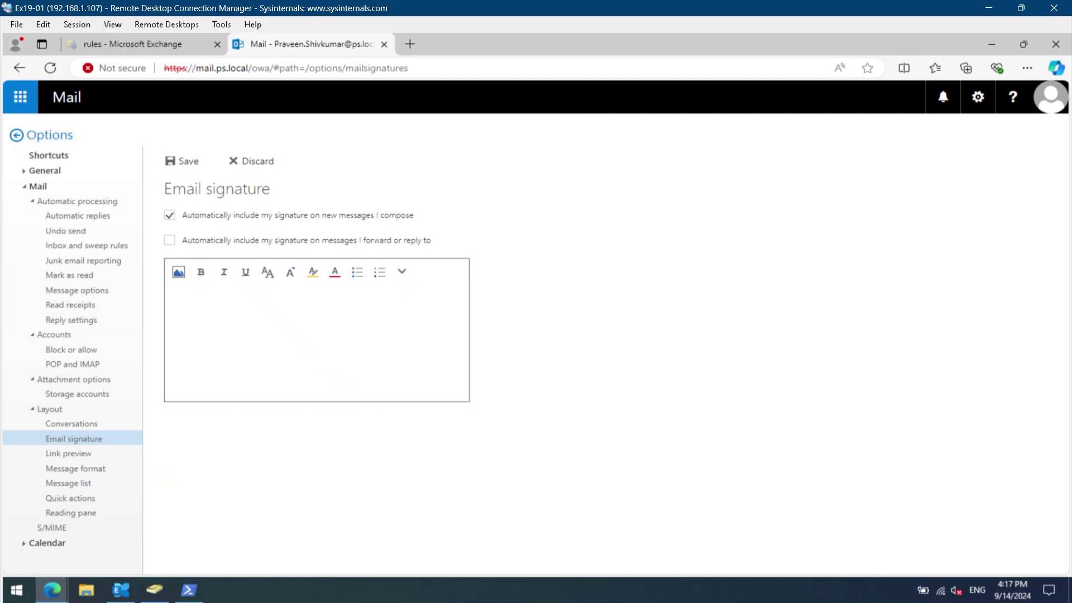
key("ctrl+v")
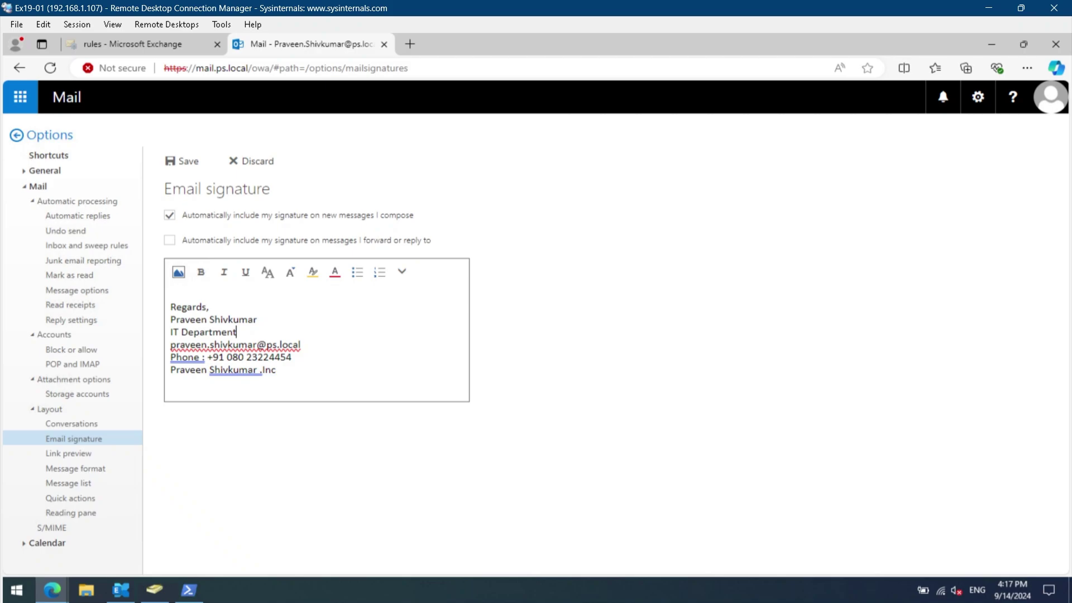
Highlight each of the six pasted signature lines in turn, then save the signature.
key("Up")
key("Up")
key("shift+Home")
key("Down")
key("End")
key("shift+Left")
key("shift+Left")
key("shift+Left")
key("shift+Left")
key("shift+Left")
key("shift+Left")
key("shift+Left")
key("shift+Left")
key("shift+Left")
key("shift+Left")
key("shift+Left")
key("shift+Left")
key("shift+Left")
key("shift+Left")
key("shift+Left")
key("shift+Left")
key("shift+Left")
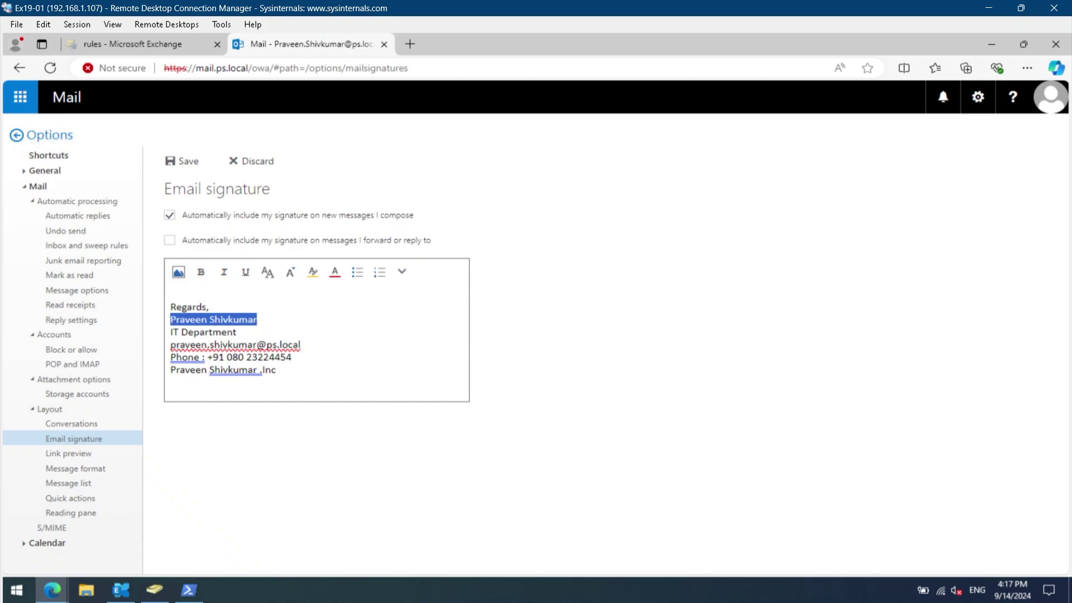
key("Down")
key("End")
key("shift+Left")
key("shift+Left")
key("shift+Left")
key("shift+Left")
key("shift+Left")
key("shift+Left")
key("shift+Left")
key("shift+Left")
key("shift+Left")
key("shift+Left")
key("shift+Left")
key("shift+Left")
key("shift+Left")
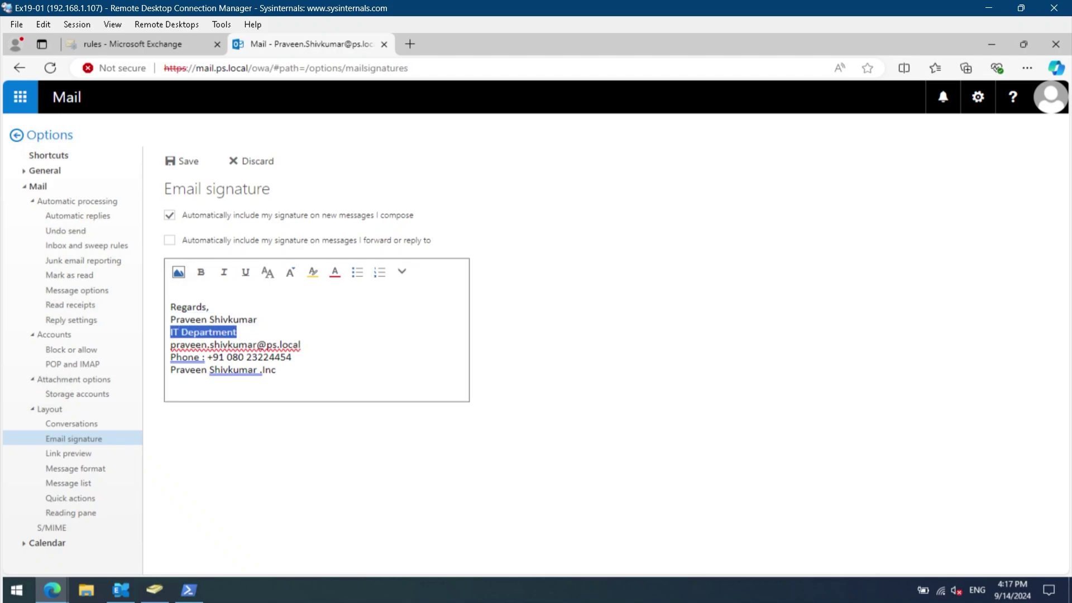
key("Down")
key("End")
key("shift+Left")
key("shift+Left")
key("shift+Left")
key("shift+Left")
key("shift+Left")
key("shift+Left")
key("shift+Left")
key("shift+Left")
key("shift+Left")
key("shift+Left")
key("shift+Left")
key("shift+Left")
key("shift+Left")
key("shift+Left")
key("shift+Left")
key("shift+Left")
key("shift+Left")
key("shift+Left")
key("shift+Left")
key("shift+Left")
key("shift+Left")
key("shift+Left")
key("shift+Left")
key("shift+Left")
key("shift+Left")
key("shift+Left")
key("Down")
key("End")
key("shift+Left")
key("shift+Left")
key("shift+Left")
key("shift+Left")
key("shift+Left")
key("shift+Left")
key("shift+Left")
key("shift+Left")
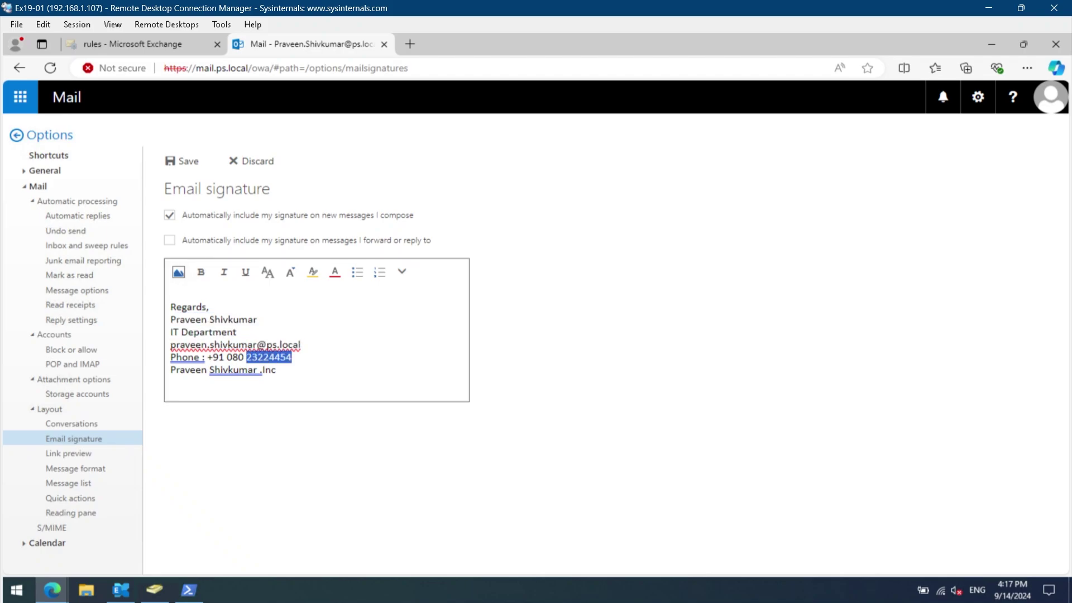
key("Down")
key("End")
key("shift+Home")
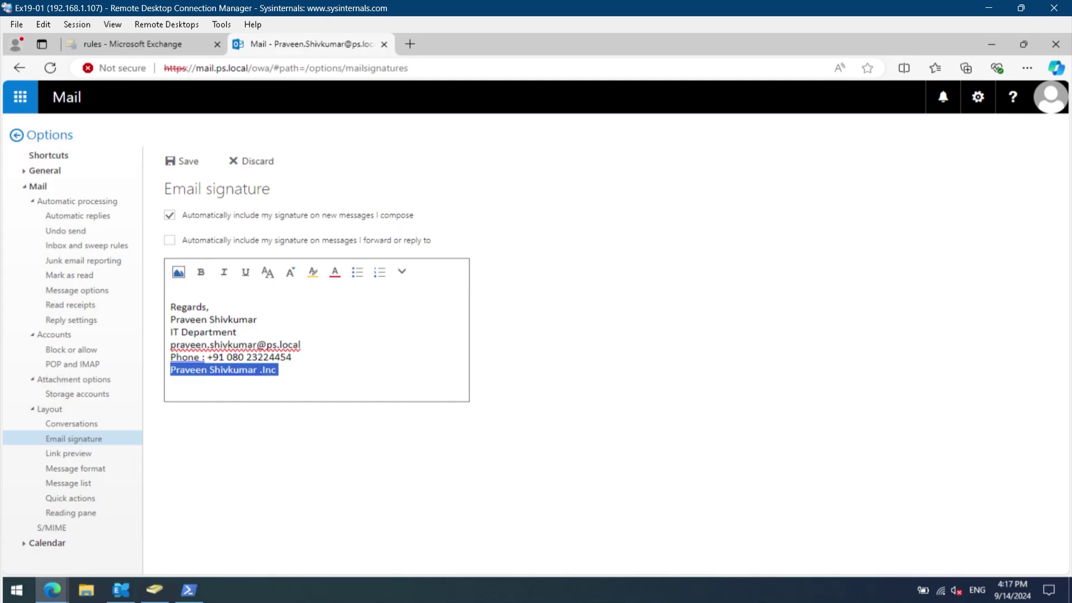
key("Down")
left_click(186, 163)
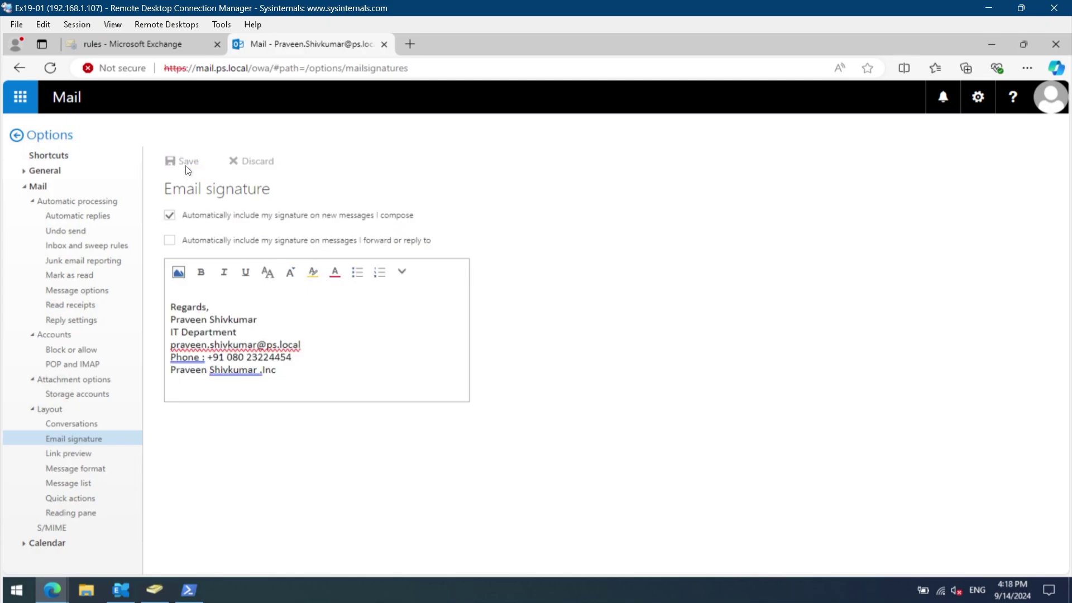
Return to the inbox and compose a new message to check the auto-inserted six-line signature.
left_click(34, 138)
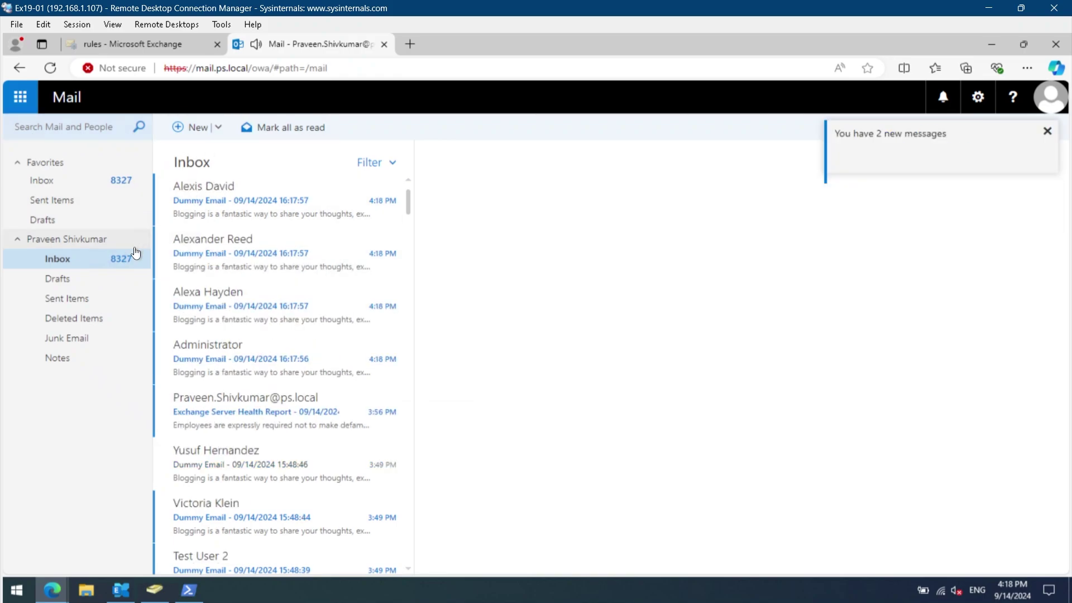
left_click(204, 133)
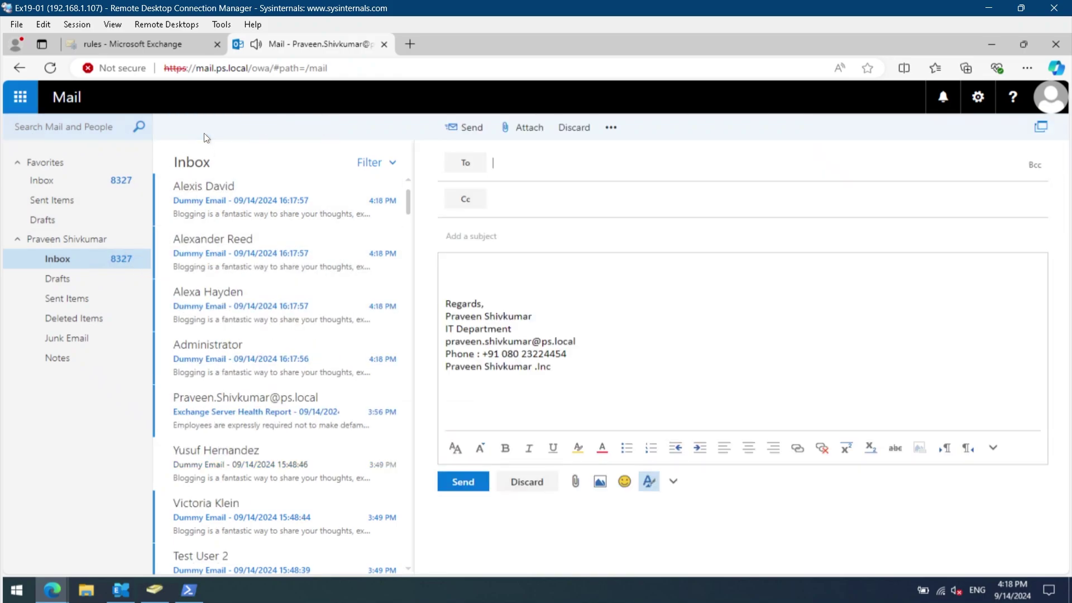
mouse_move(553, 367)
left_mouse_down()
mouse_move(446, 339)
mouse_move(445, 303)
left_mouse_up()
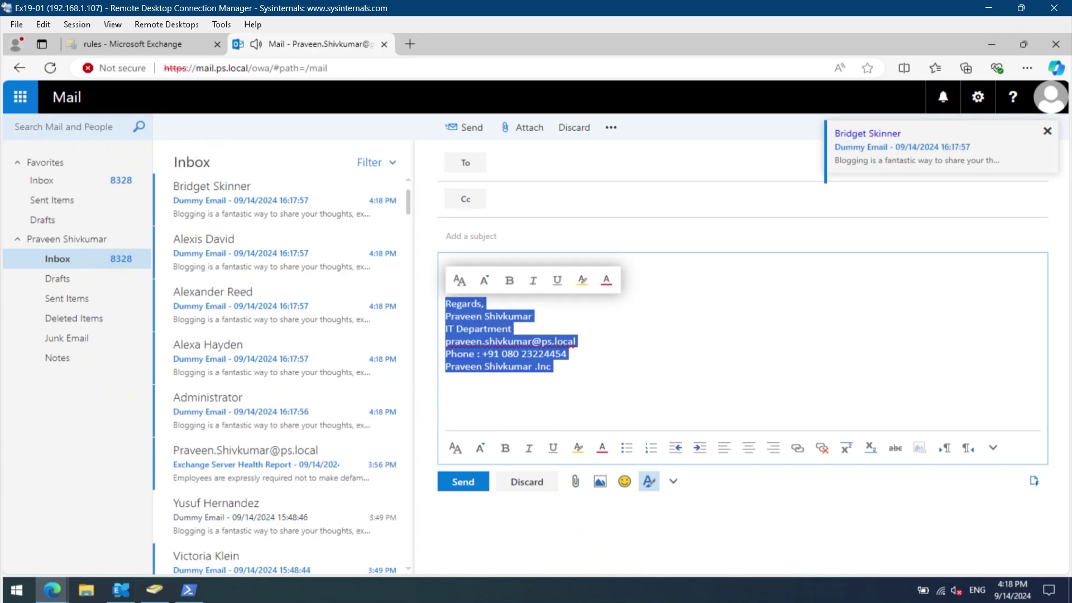
key("Up")
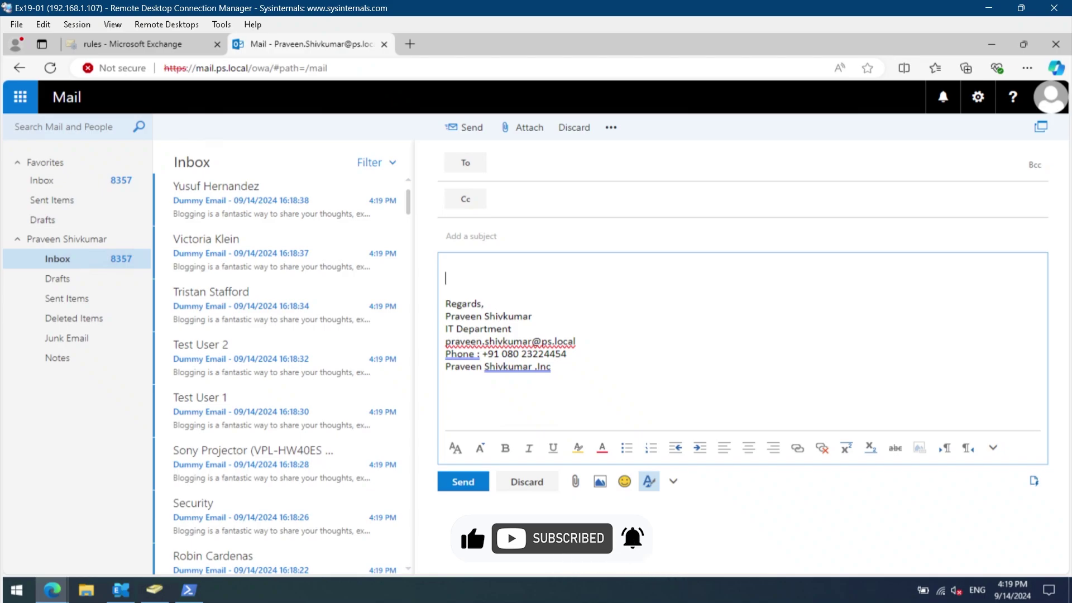
Delete the e-mail, phone, company and IT Department lines and the surname from the draft signature.
mouse_move(577, 341)
left_mouse_down()
mouse_move(445, 341)
mouse_move(469, 341)
left_mouse_up()
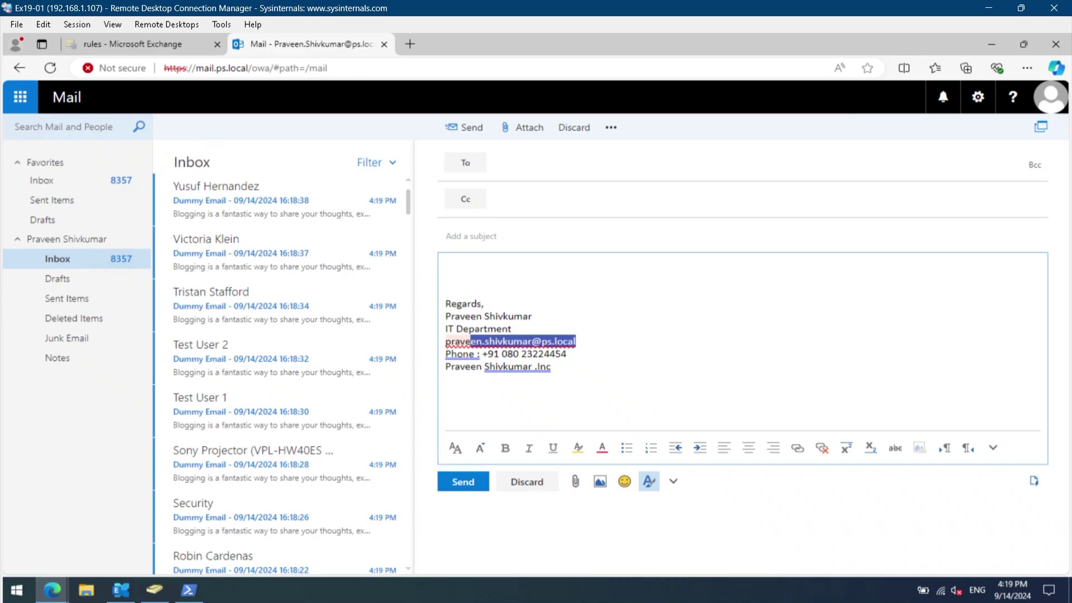
left_click(445, 346)
key("shift+End")
key("shift+Down")
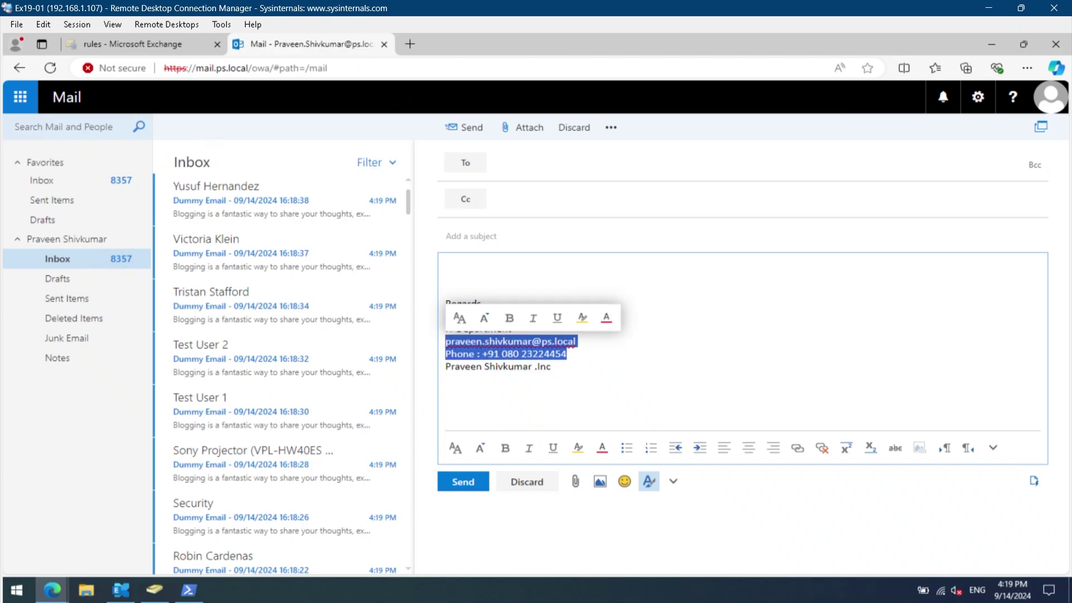
key("BackSpace")
key("BackSpace")
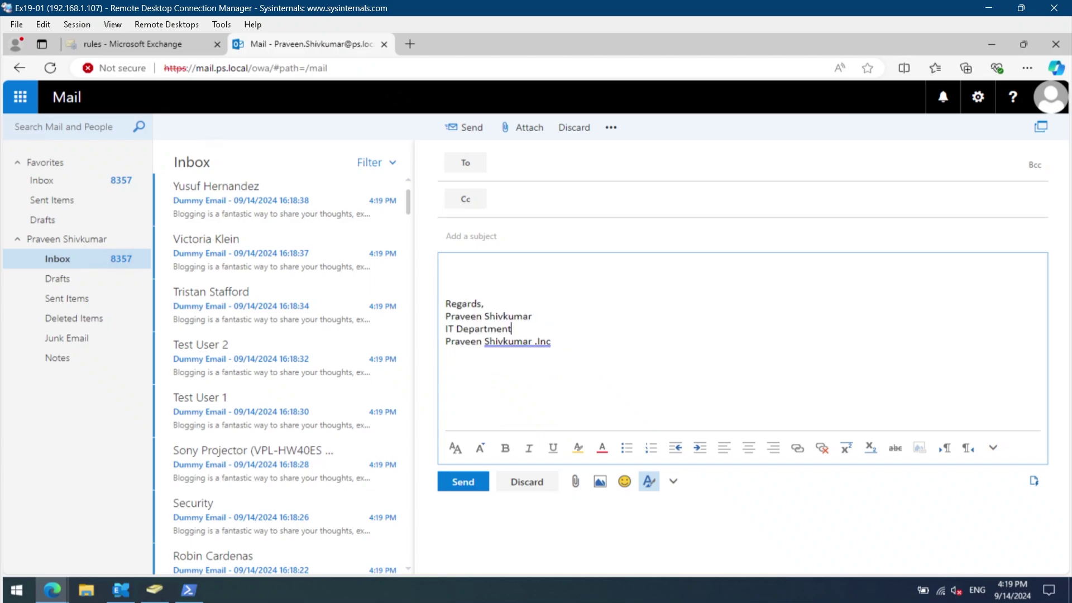
key("shift+Down")
key("shift+End")
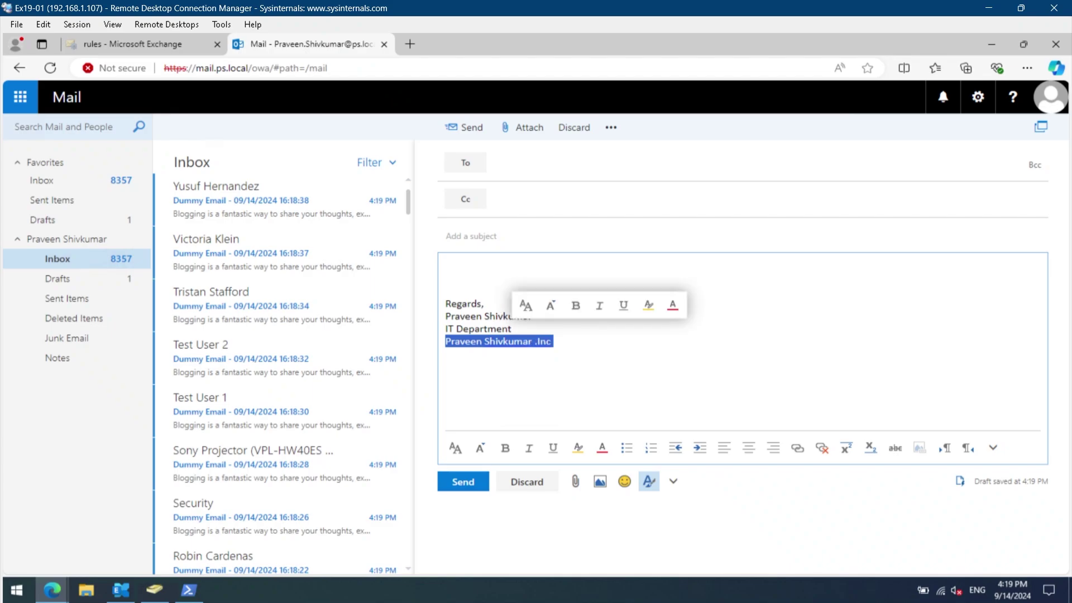
key("BackSpace")
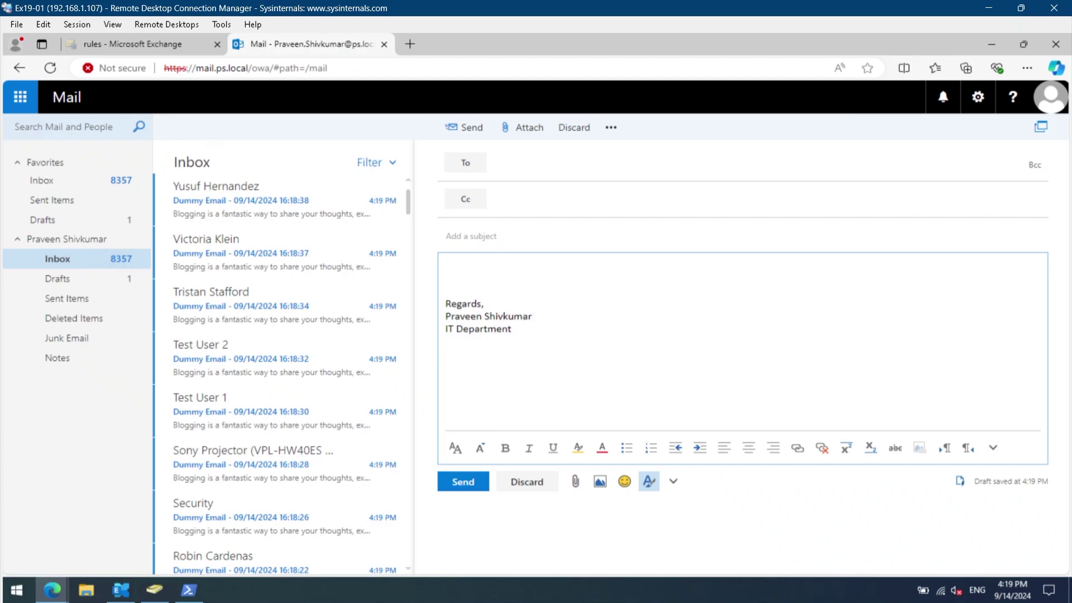
key("shift+Home")
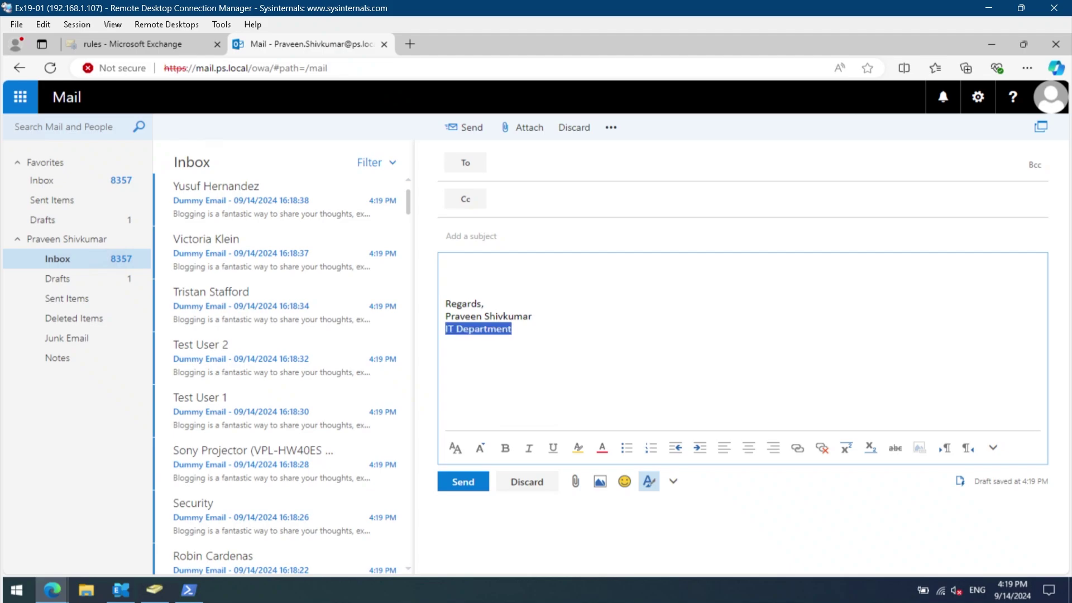
key("BackSpace")
key("BackSpace")
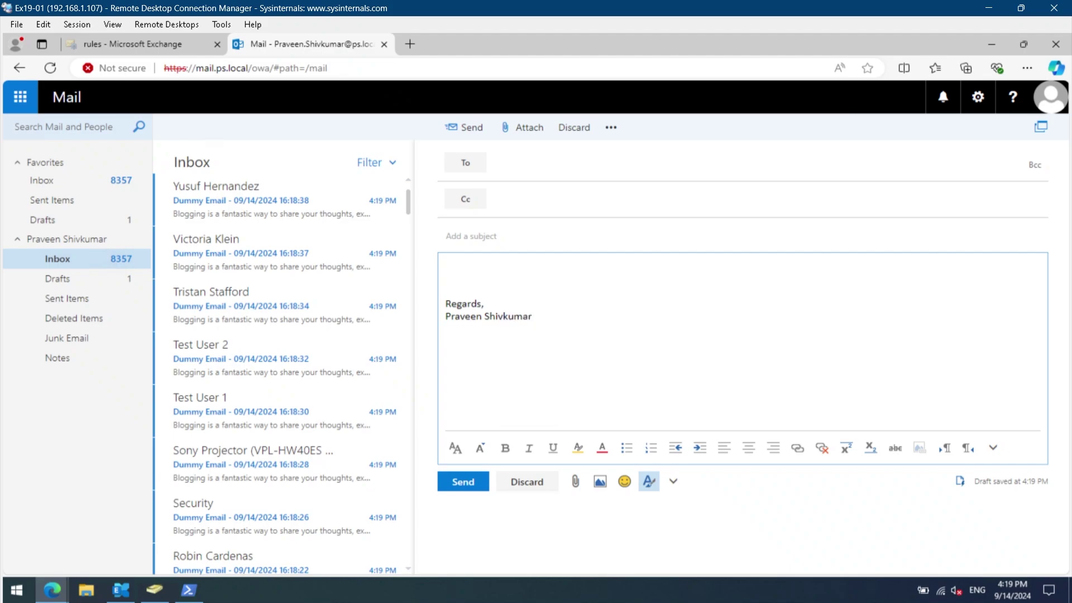
key("BackSpace")
key("BackSpace")
key("BackSpace")
key("BackSpace")
key("BackSpace")
key("BackSpace")
key("BackSpace")
key("BackSpace")
key("BackSpace")
key("BackSpace")
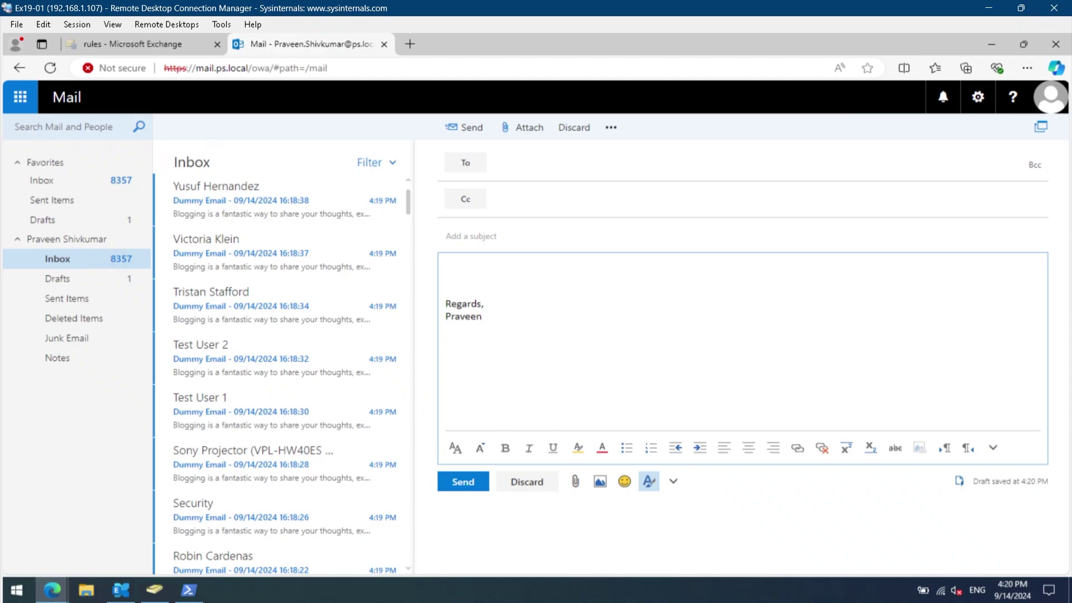
Discard the draft and reopen the Email signature settings in Mail options.
key("ctrl+a")
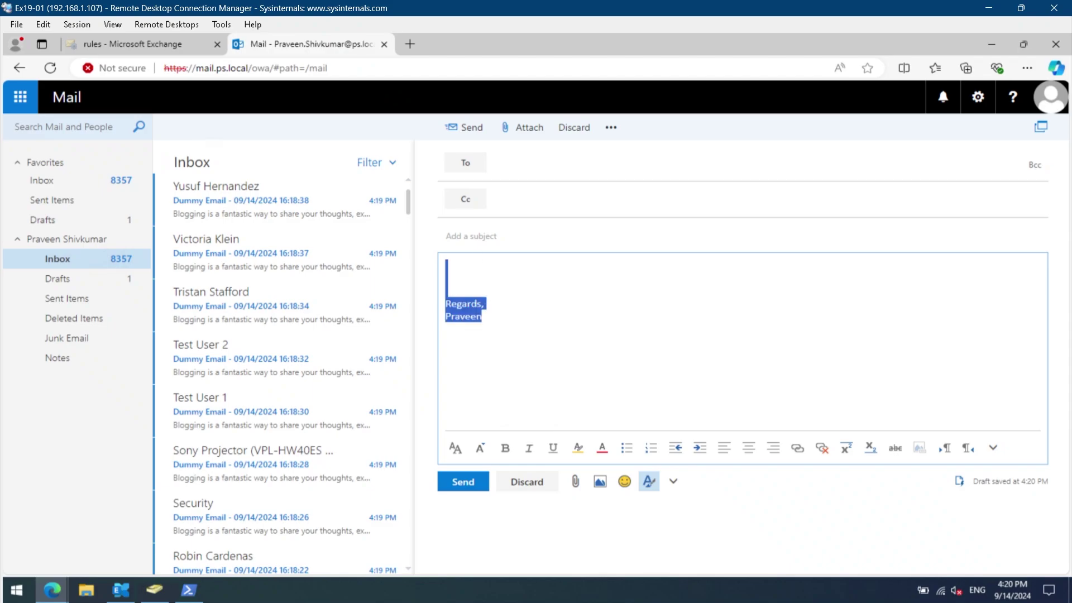
left_click(574, 129)
left_click(522, 313)
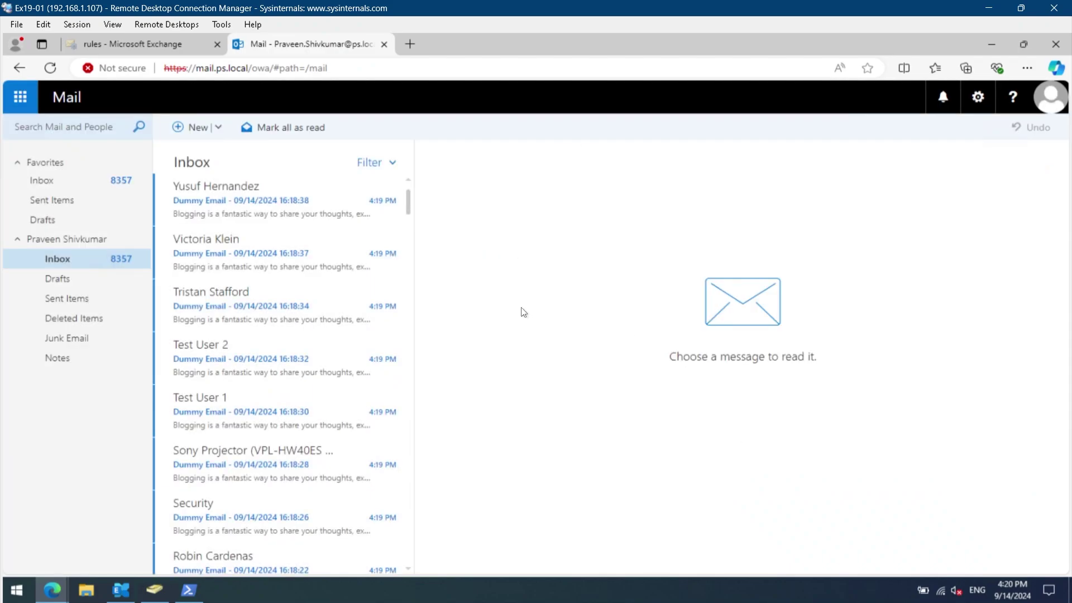
left_click(978, 98)
left_click(917, 287)
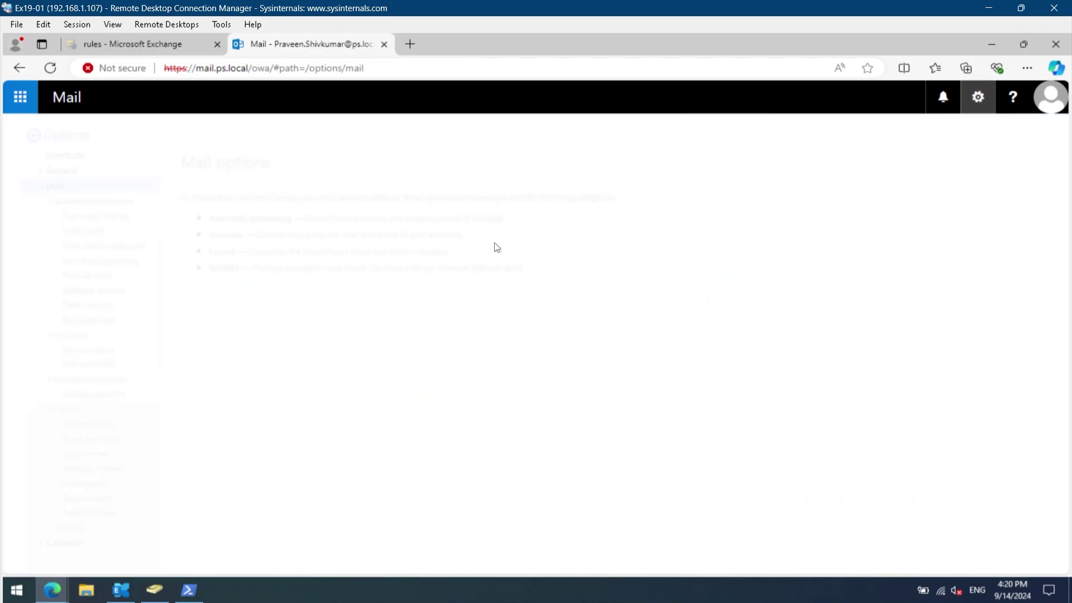
left_click(67, 440)
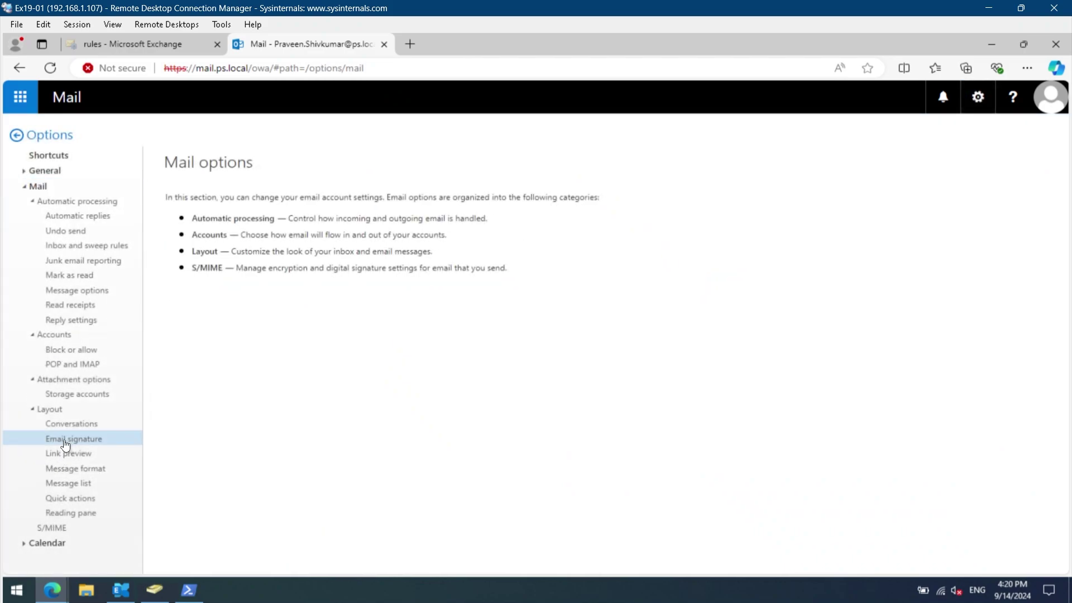
Turn off the automatic signature on new messages, save, and return to the inbox.
left_click(193, 217)
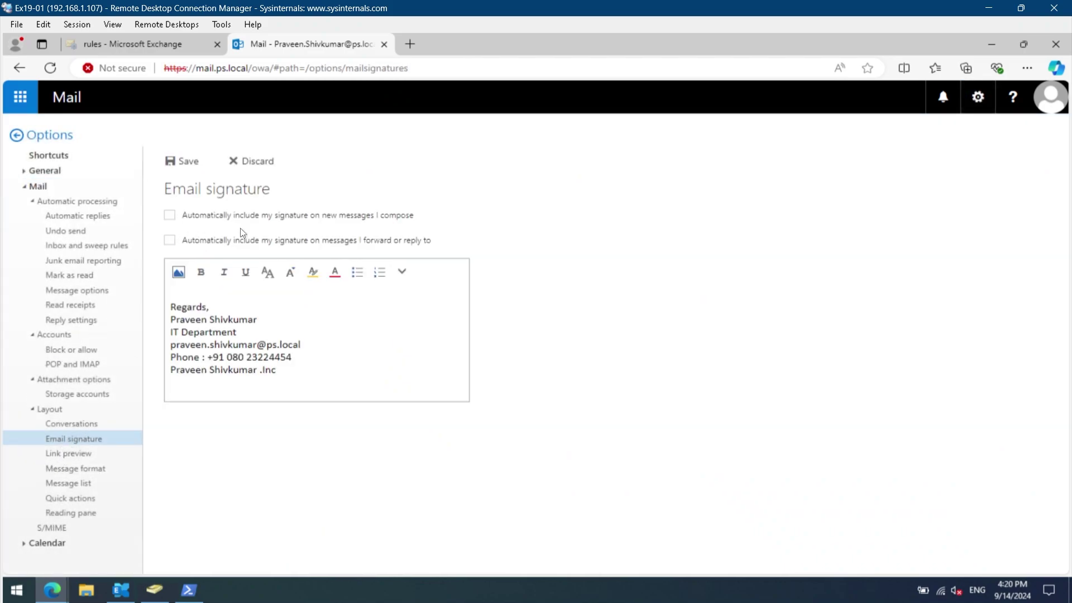
left_click(191, 162)
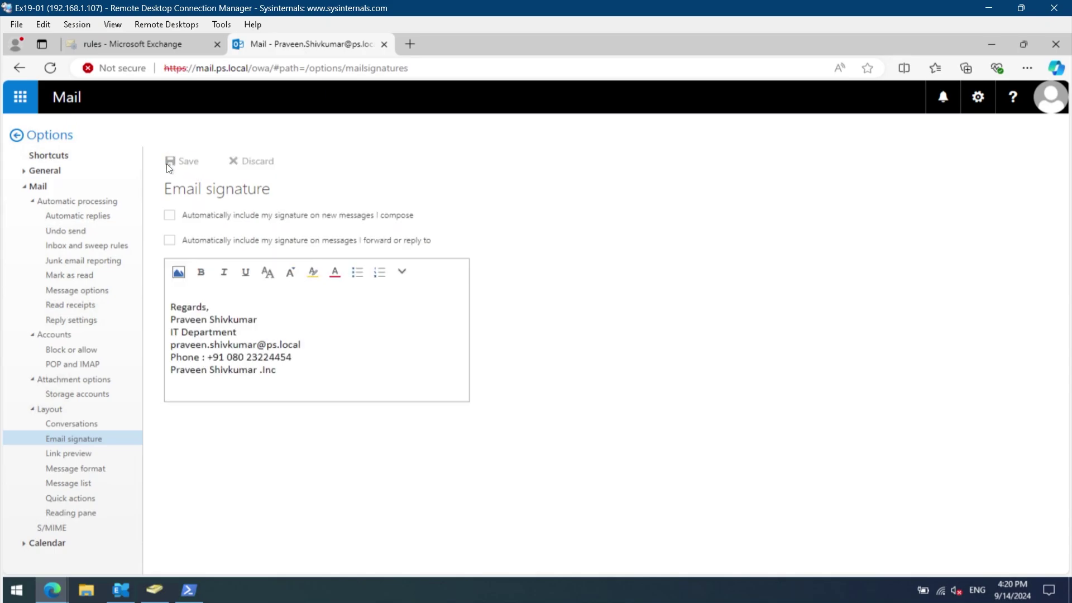
left_click(56, 136)
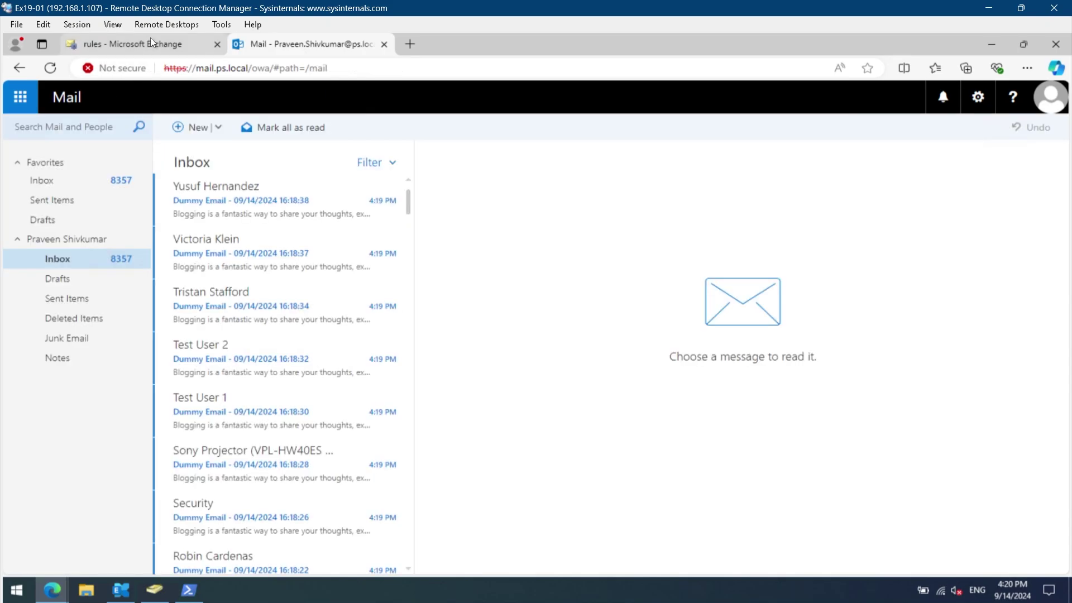
In the Exchange admin center, open mail flow rules and review the Disclaimer - Outgoing Email rule.
left_click(142, 44)
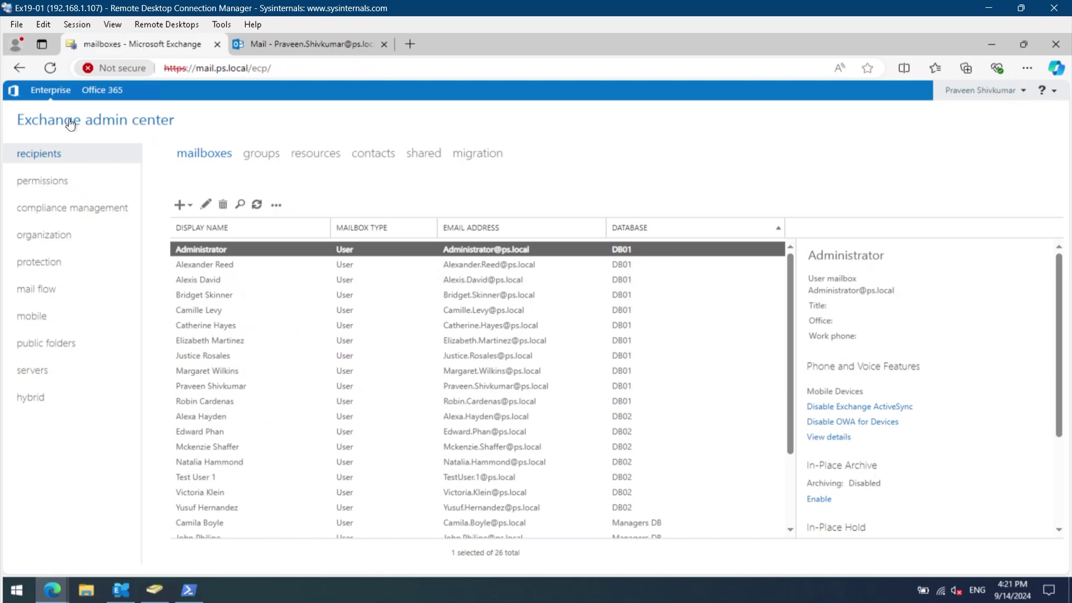
left_click(30, 290)
left_click(382, 378)
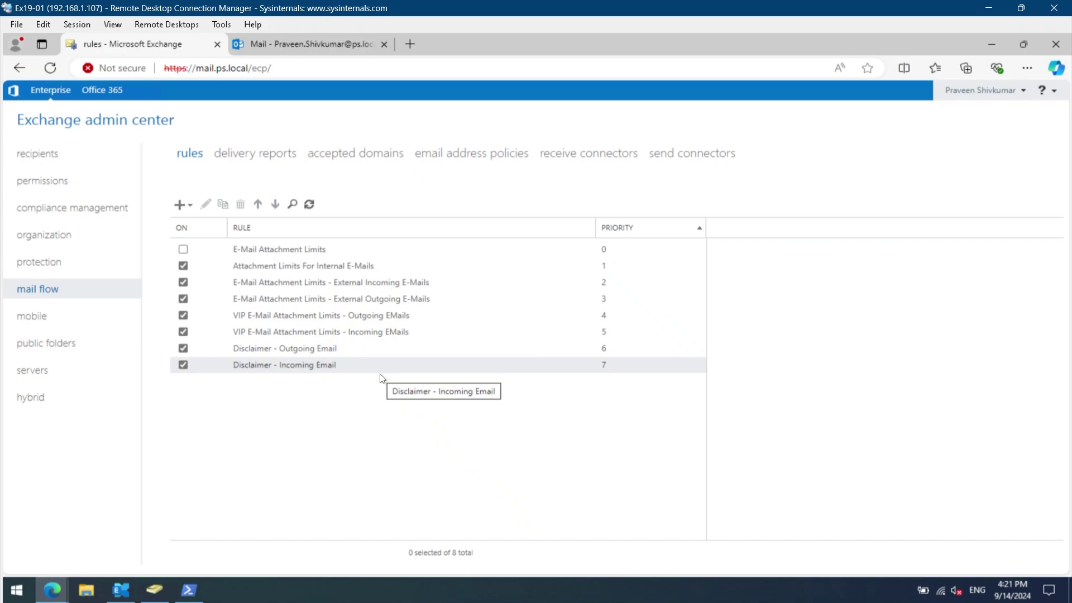
left_click(311, 348)
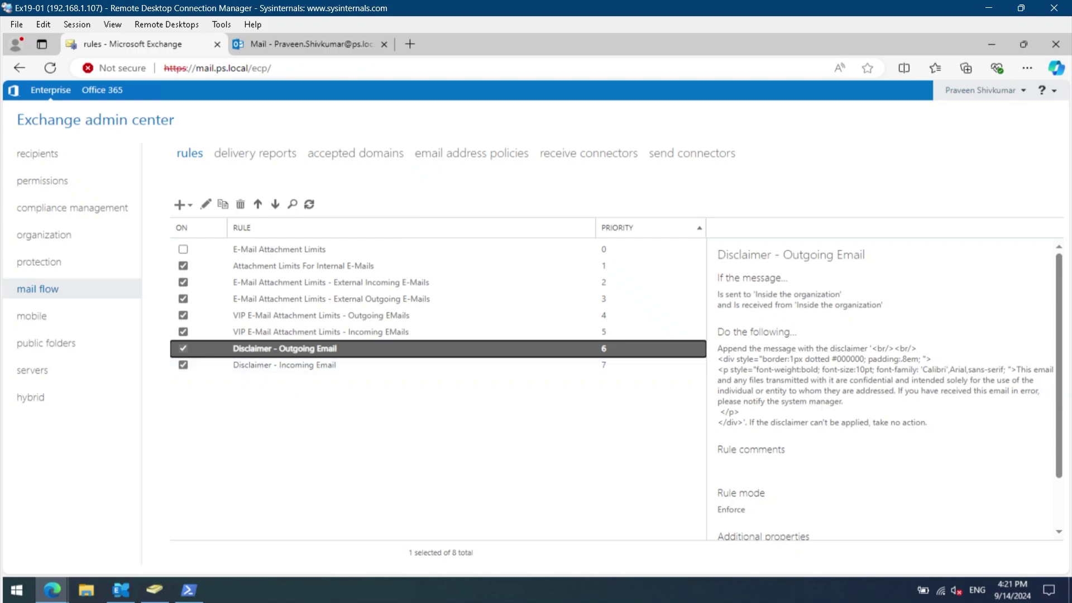
left_click(422, 398)
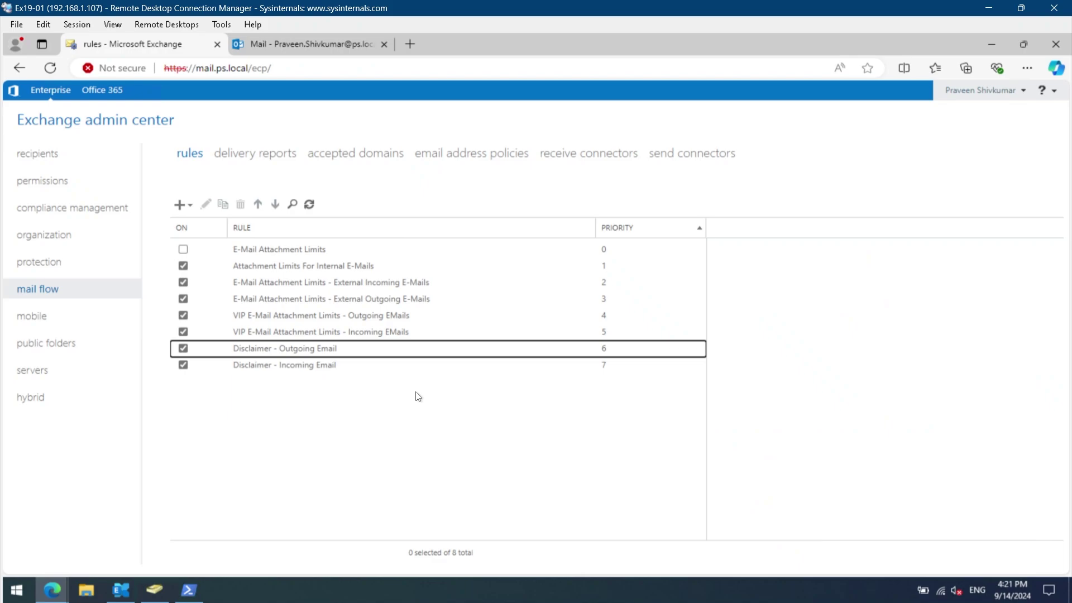
left_click(182, 208)
Create a rule named 'Signature Template' applying when the sender is inside the organization.
left_click(192, 227)
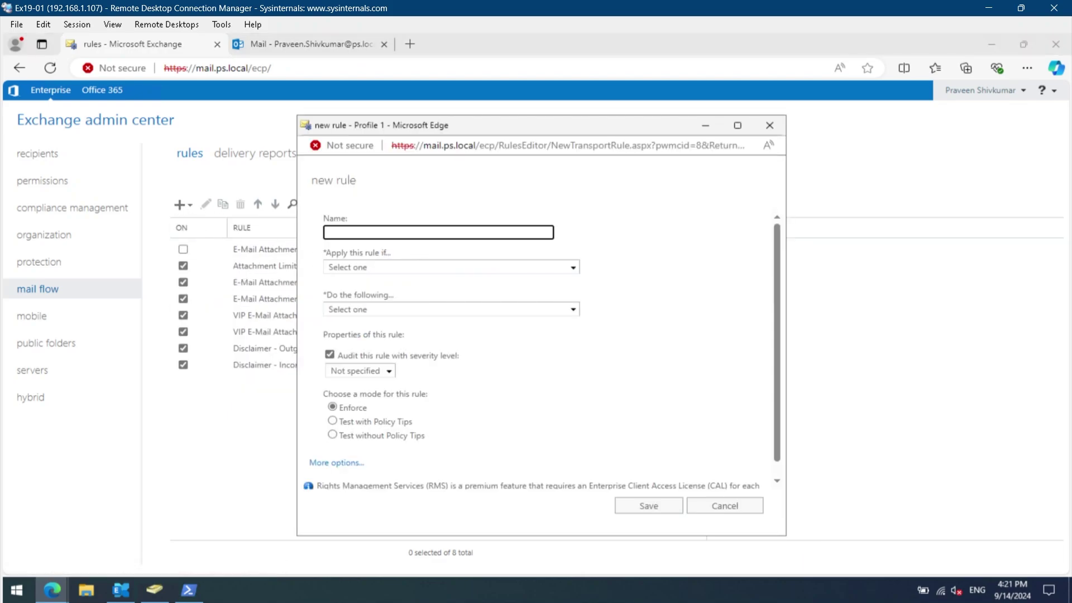
type("Signature Template")
left_click(439, 267)
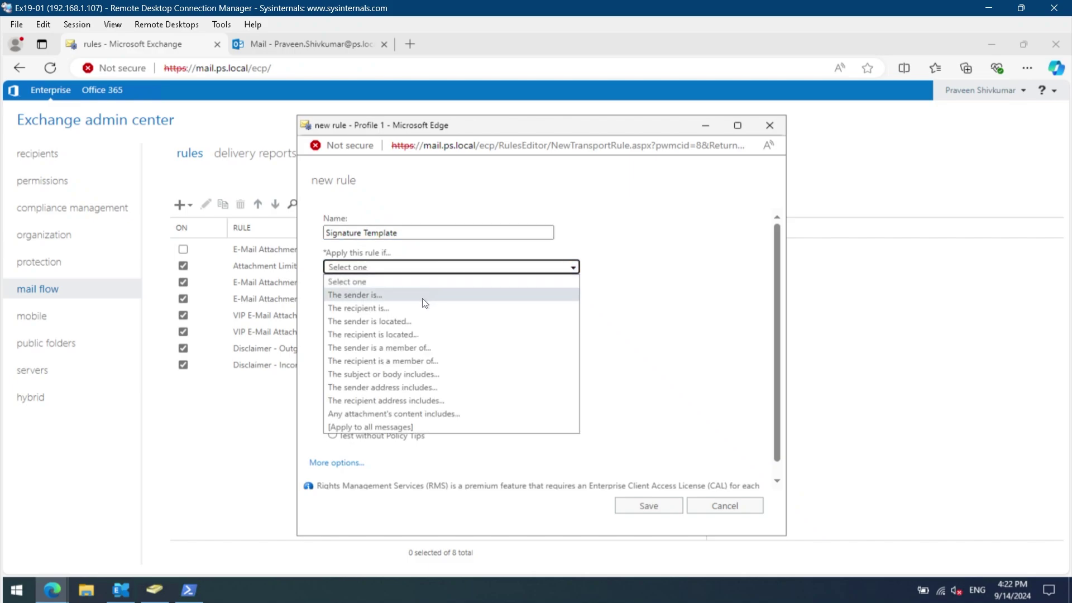
left_click(416, 323)
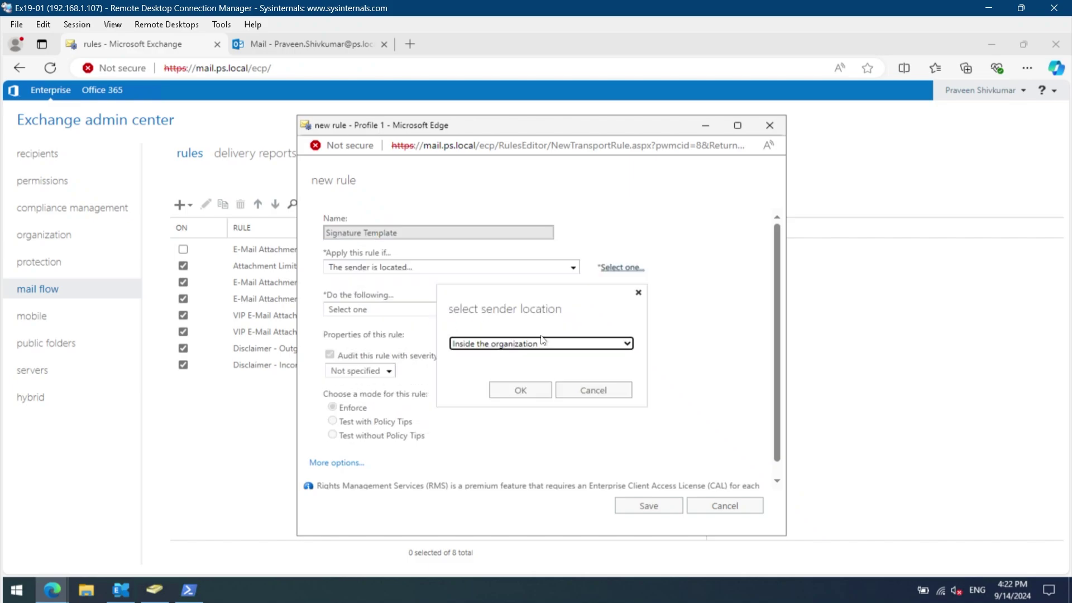
left_click(519, 389)
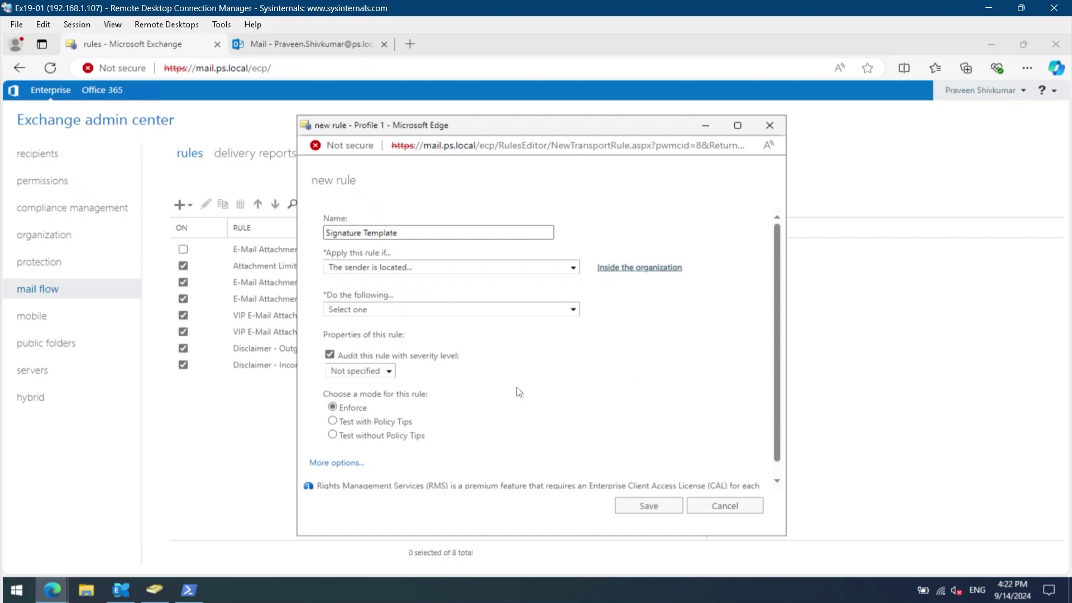
left_click(342, 463)
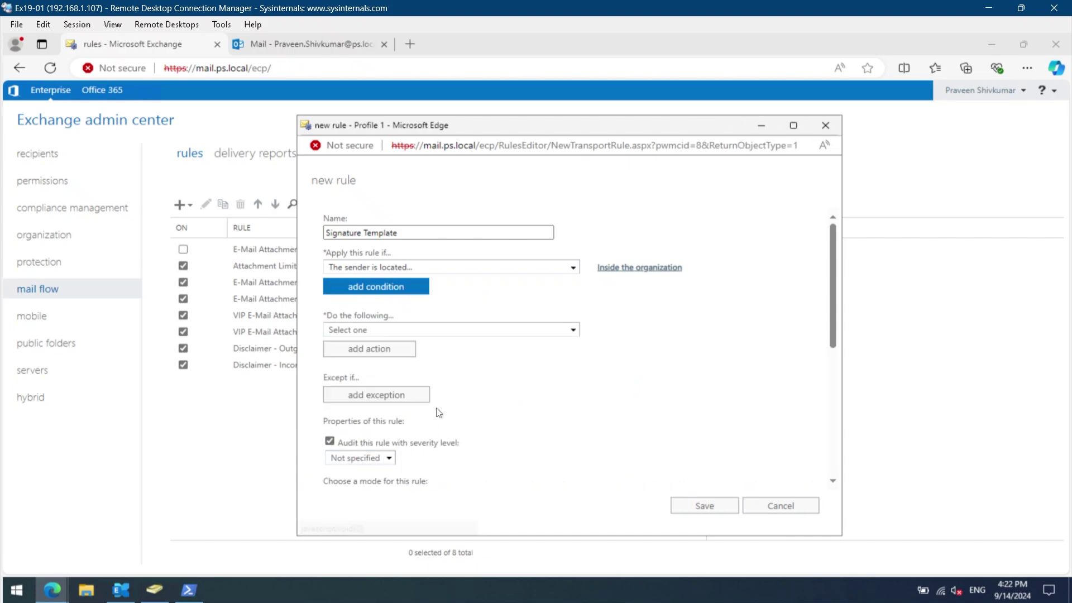
left_click(421, 335)
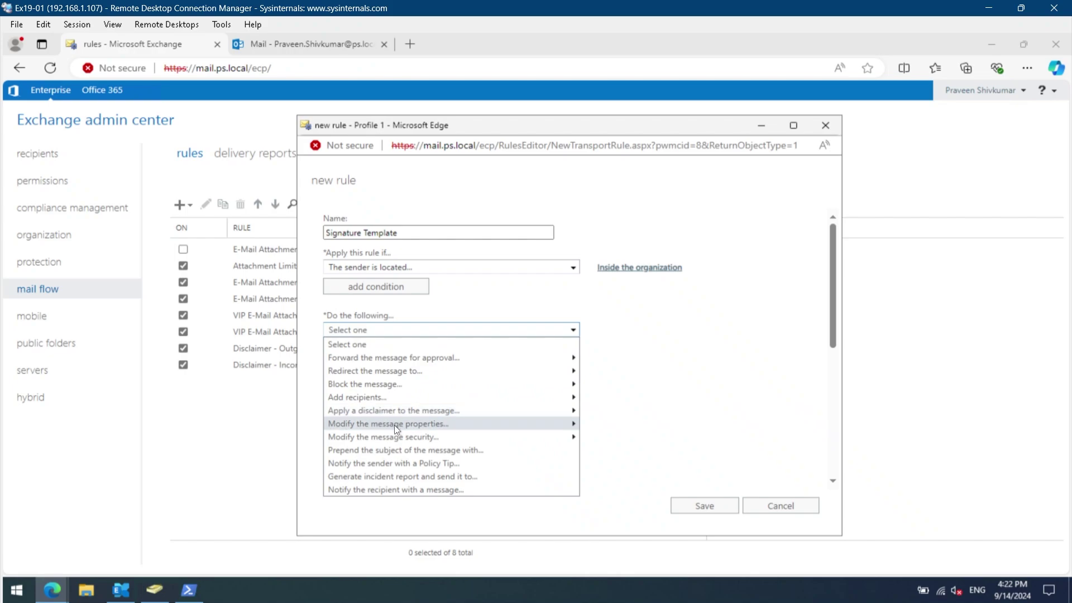
mouse_move(394, 425)
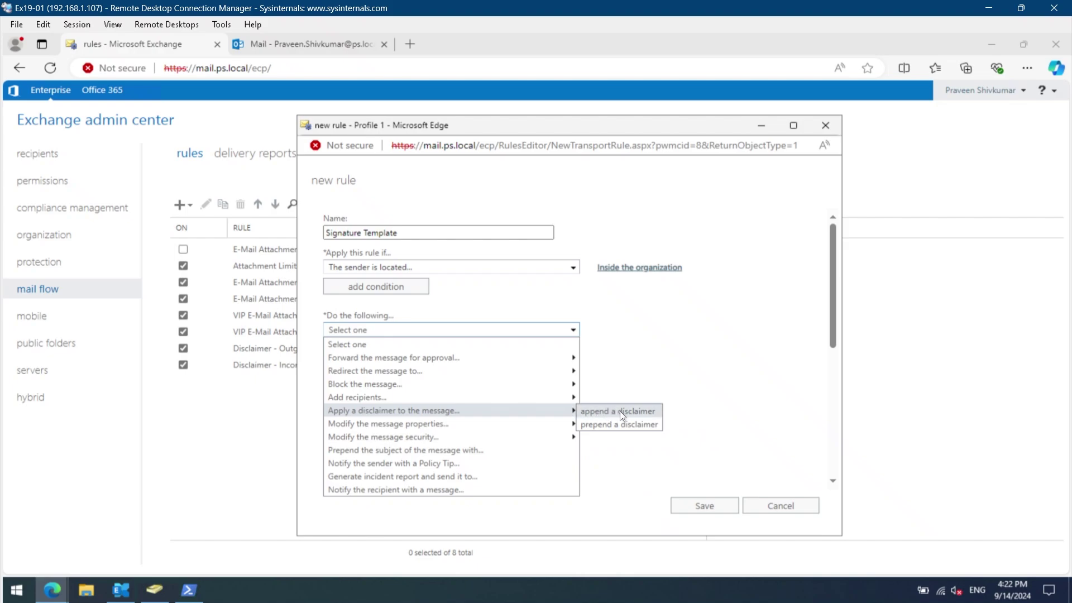
Make the rule append the disclaimer text 'Best Regards,'.
left_click(620, 411)
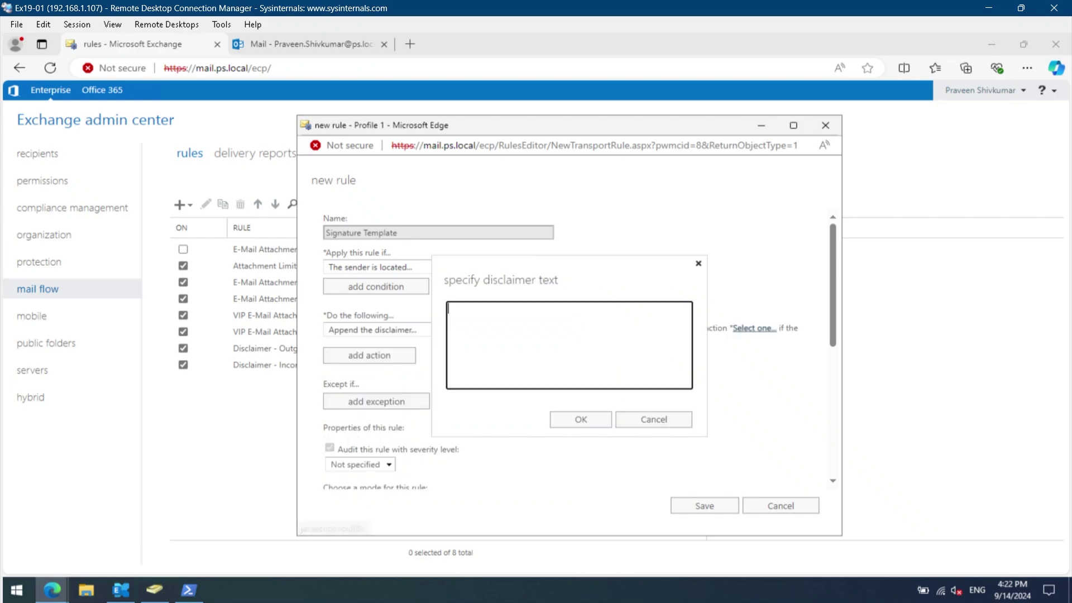
type("Best regar")
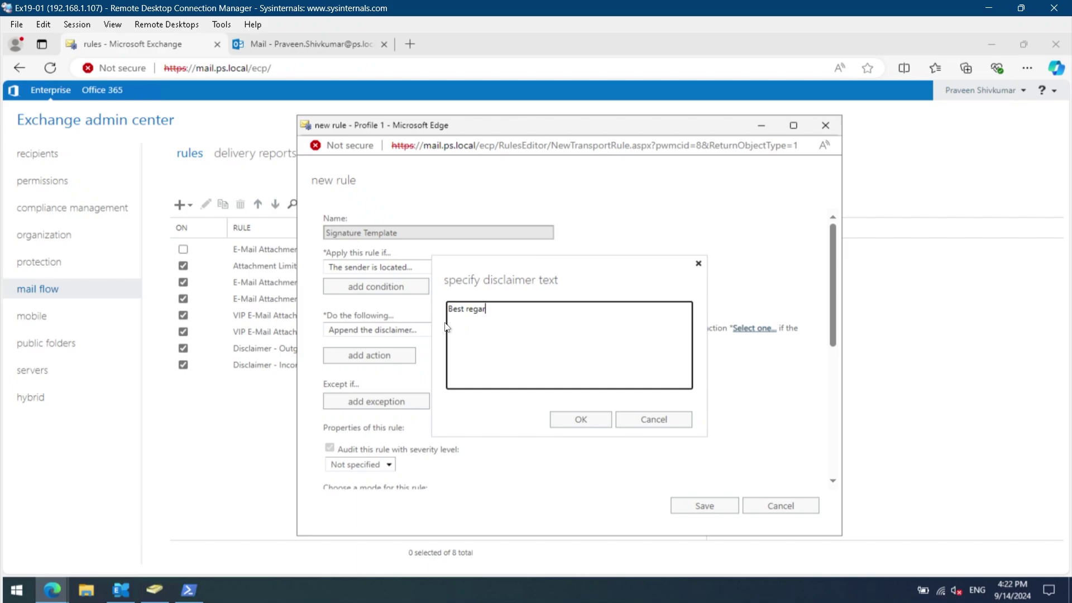
type("ds,")
key("ctrl+Left")
key("Delete")
type("R")
left_click(595, 420)
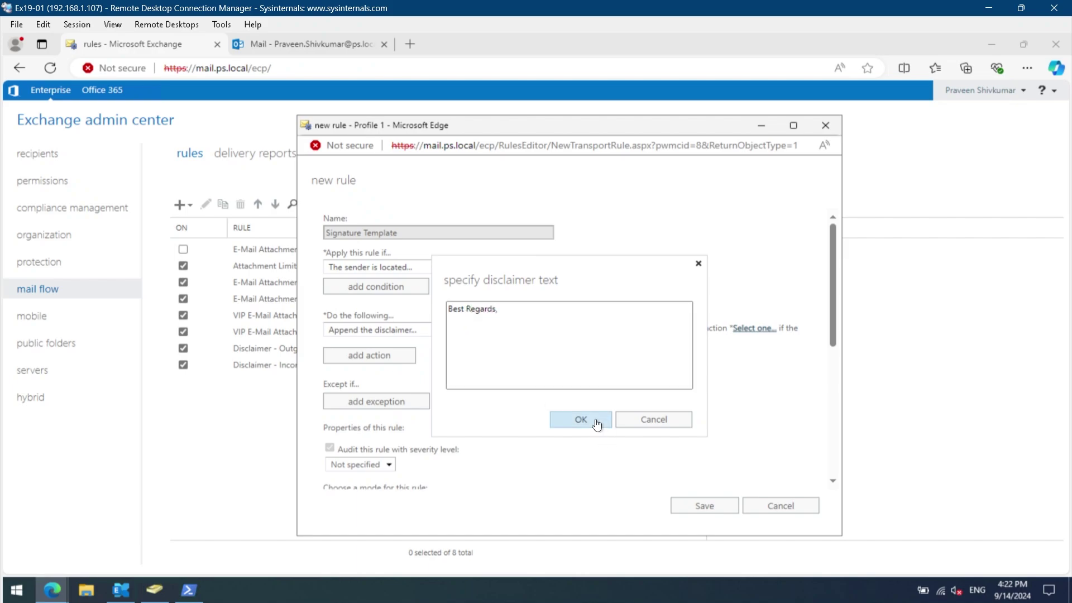
Set the disclaimer fallback action to Ignore and save the Signature Template rule.
left_click(761, 329)
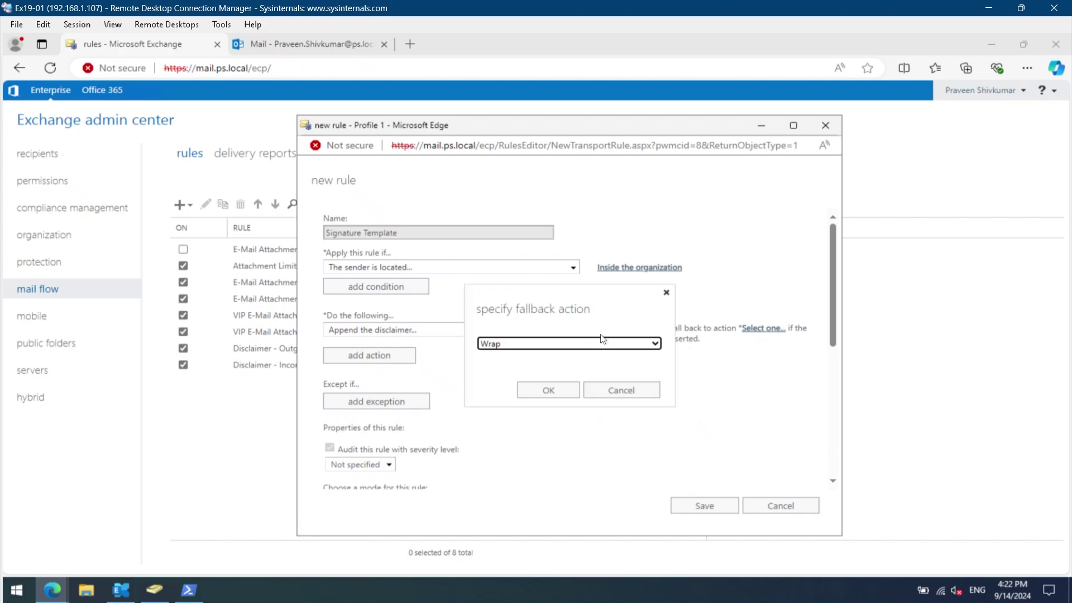
left_click(559, 344)
left_click(516, 377)
left_click(558, 394)
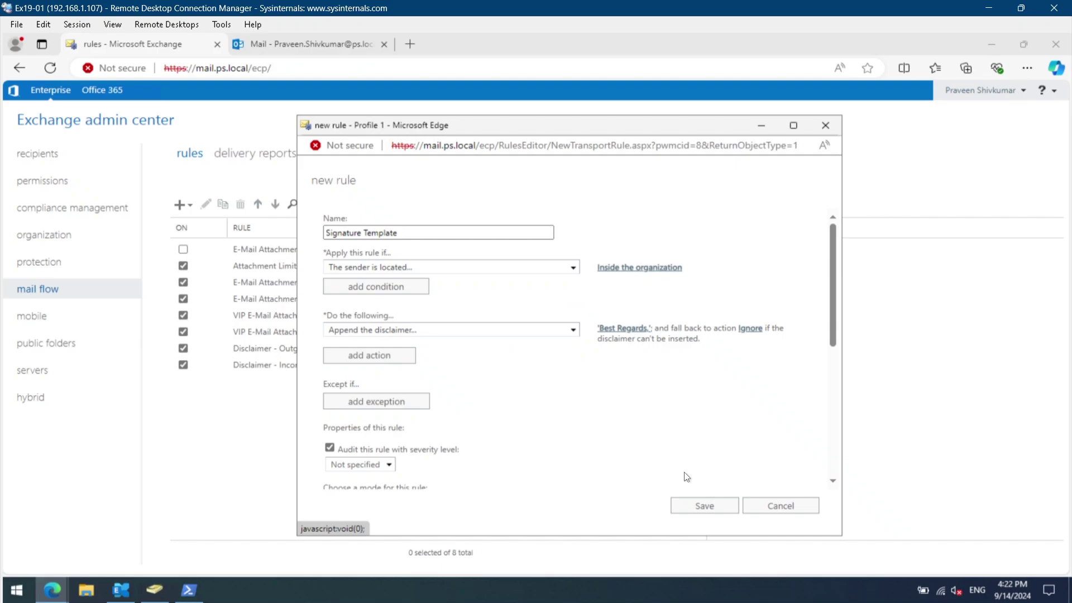
left_click(712, 506)
Start a new message to the suggested colleague with subject 'Test1' and body 'Hello,'.
key("ctrl+Tab")
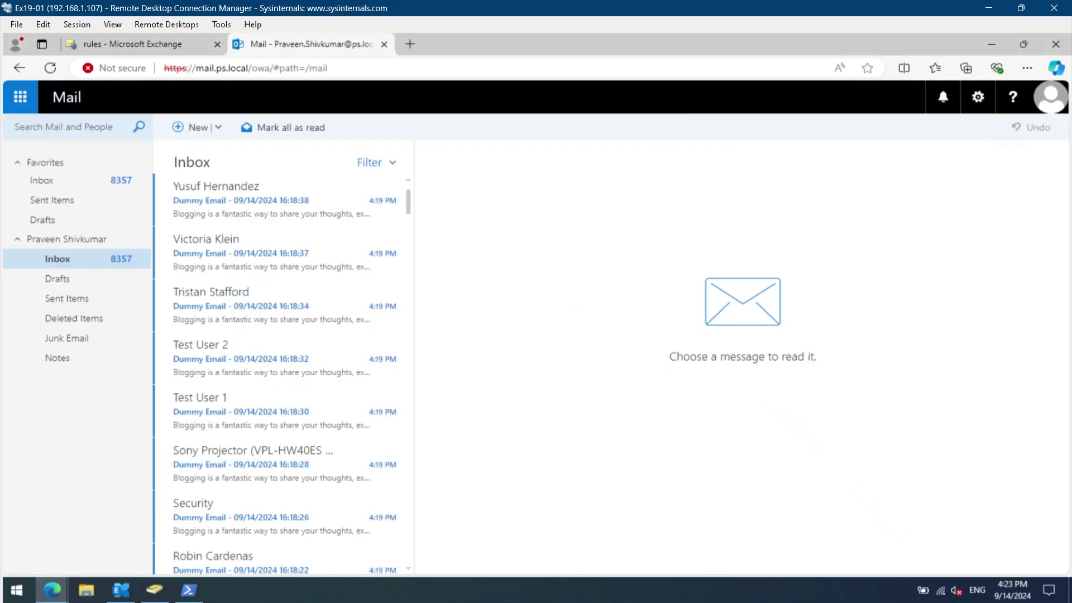
left_click(194, 127)
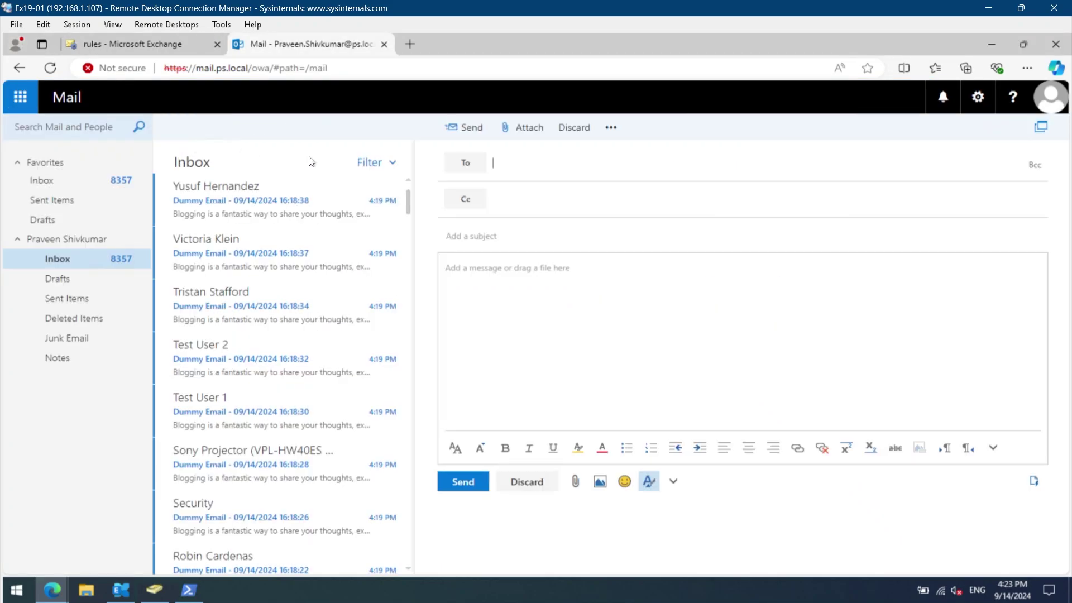
left_click(528, 165)
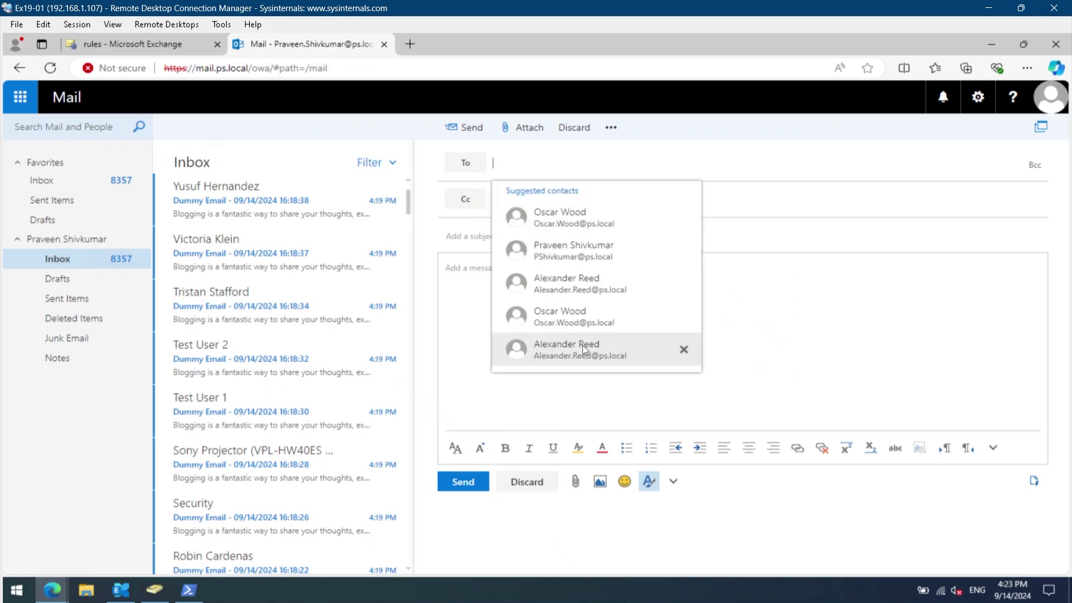
type("y")
key("Return")
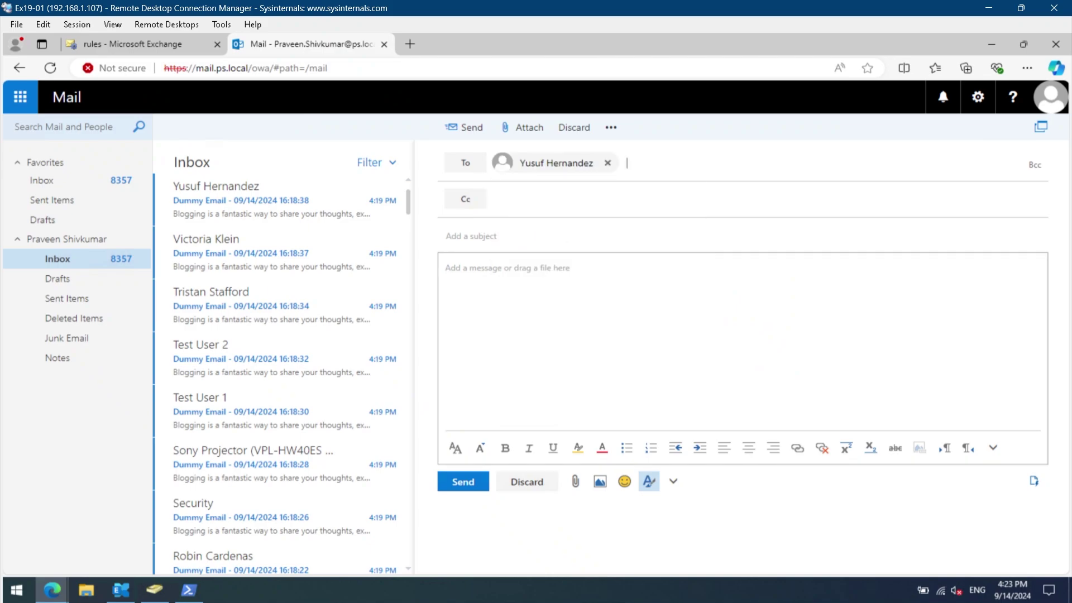
left_click(469, 236)
type("Test1")
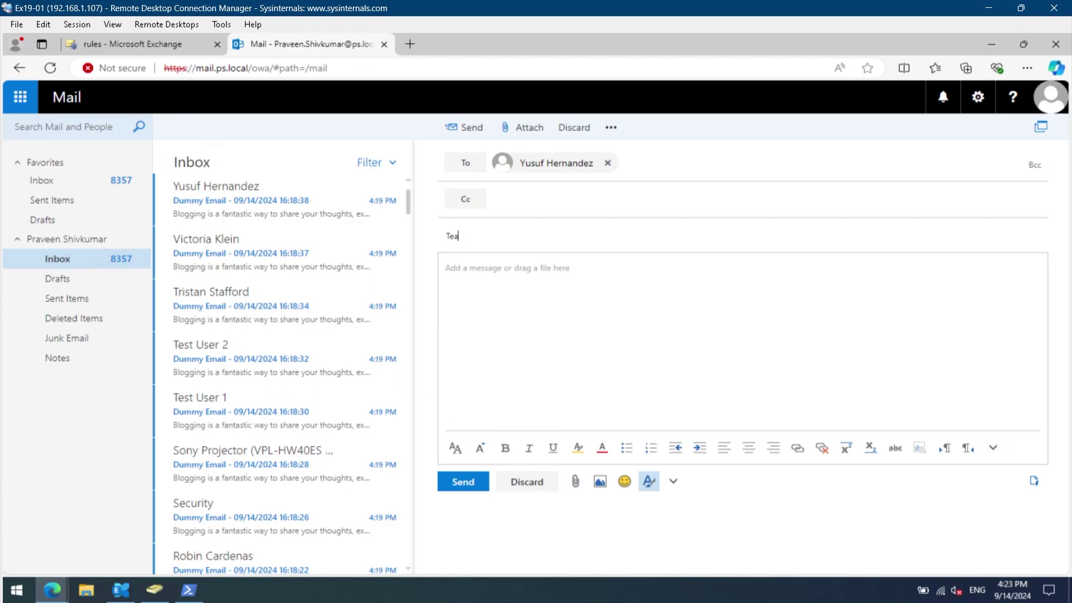
key("Tab")
type("Hello,")
Paste in sample text, send the message, and switch to the recipient's mailbox window.
left_click(58, 278)
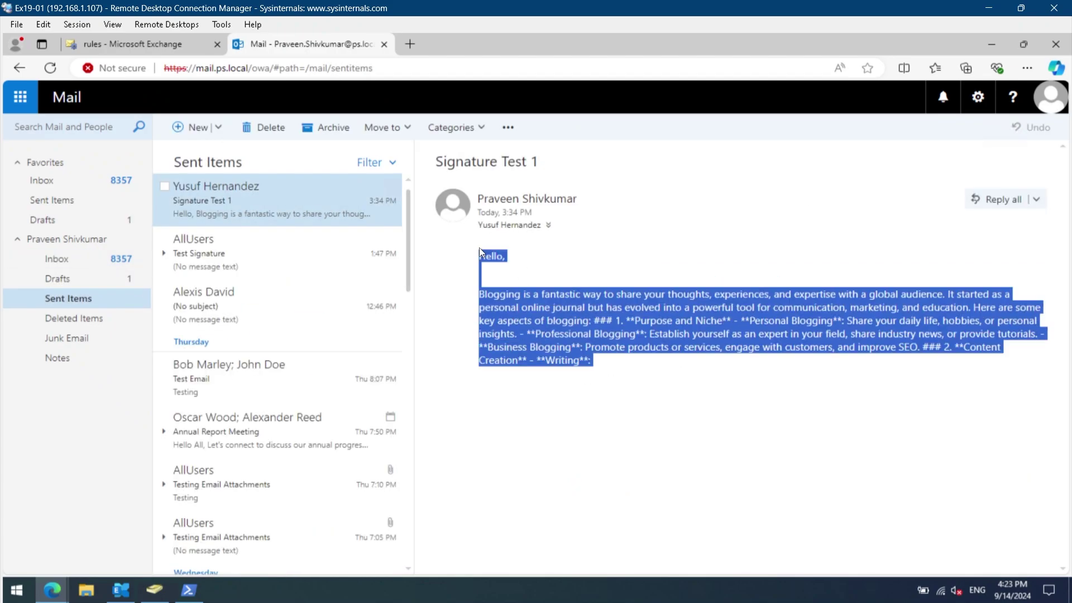
type("Blogging is a fantastic way to share your thoughts, experiences, and expertise with a global audience. It started as a personal online journal but has evolved into a powerful tool for communication, marketing, and education. Here are some key aspects of blogging: ### 1. **Purpose and Niche** - **Personal Blogging**: Share your daily life, hobbies, or personal insights. - **Professional Blogging**: Establish yourself as an expert in your field, share industry news, or provide tutorials. - **Business Blogging**: Promote products or services, engage with customers, and improve SEO. ### 2. **Content Creation** - **Writing**:")
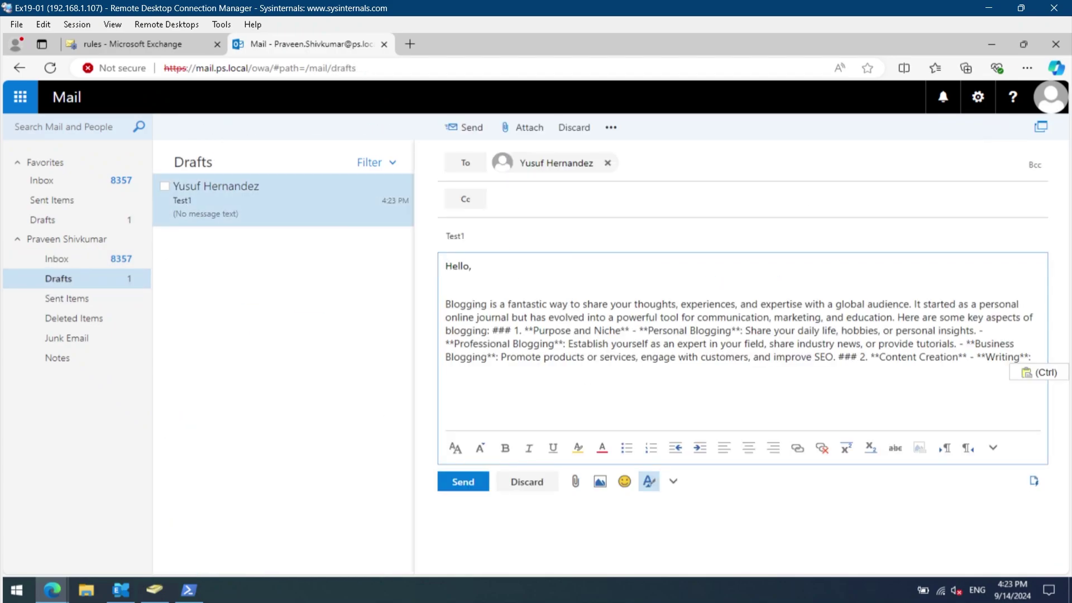
left_click(466, 483)
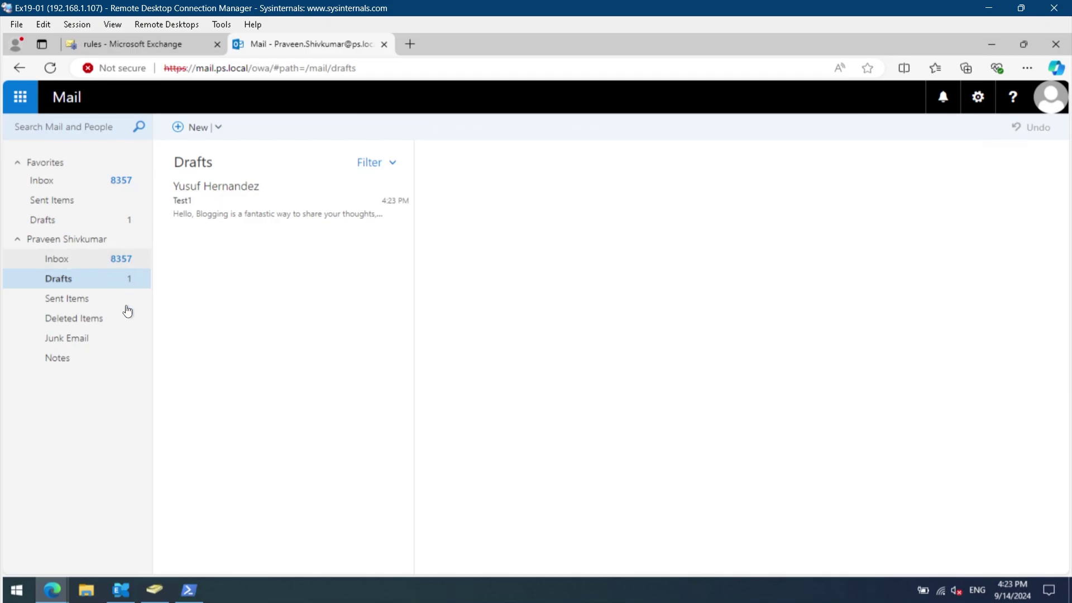
mouse_move(75, 575)
left_click(218, 531)
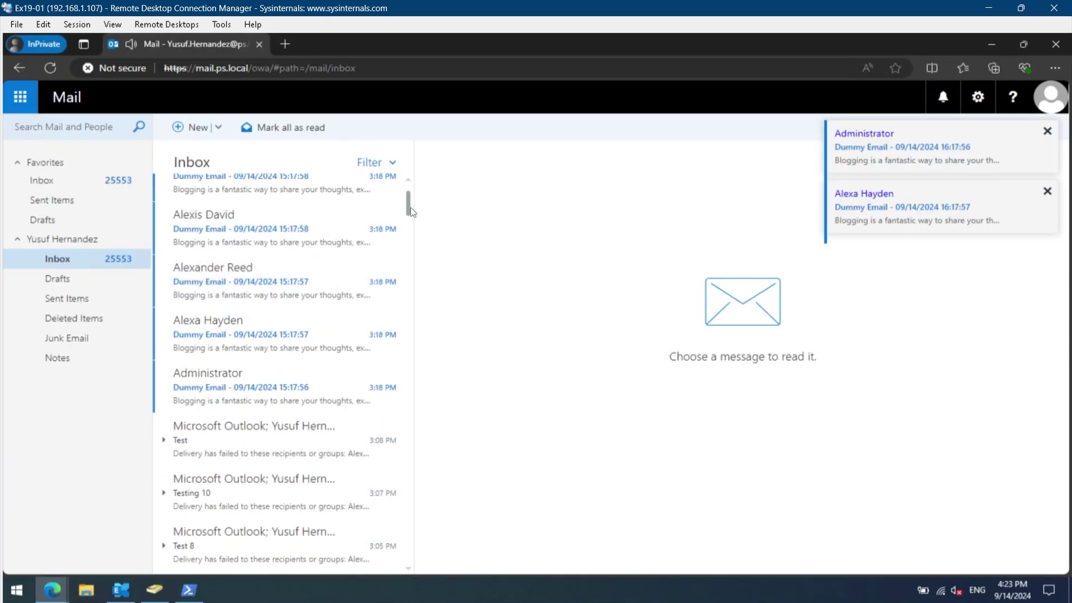
Open the received Test1 message and inspect its Best Regards signature line.
scroll(410, 207, "up", 5)
left_click(296, 199)
left_click_drag(545, 375, 478, 374)
left_click(543, 385)
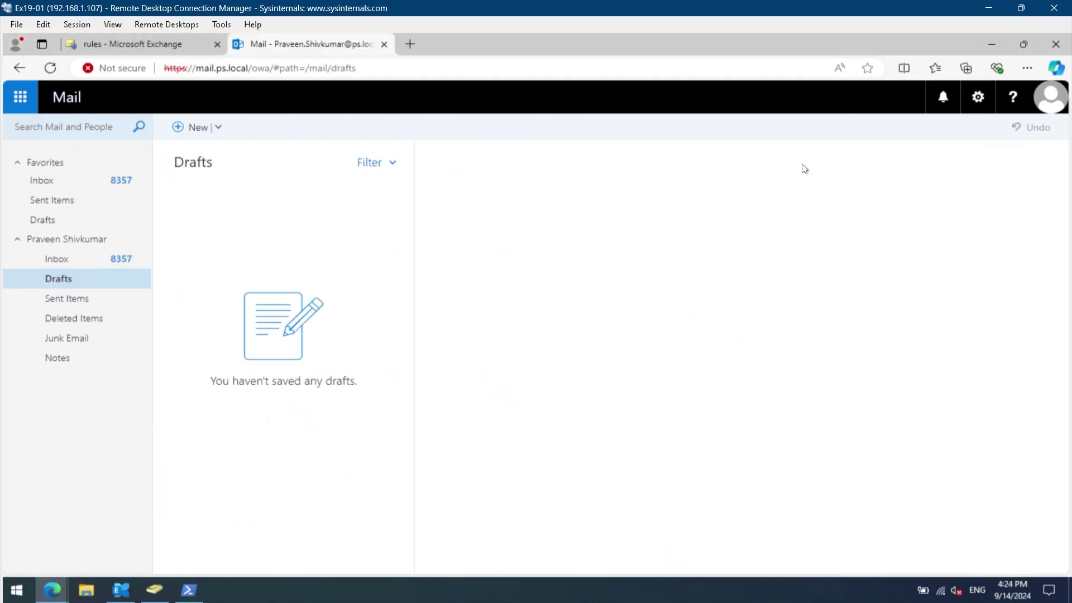
In the sender's mailbox, go to Options > Layout > Email signature.
left_click(73, 528)
left_click(978, 97)
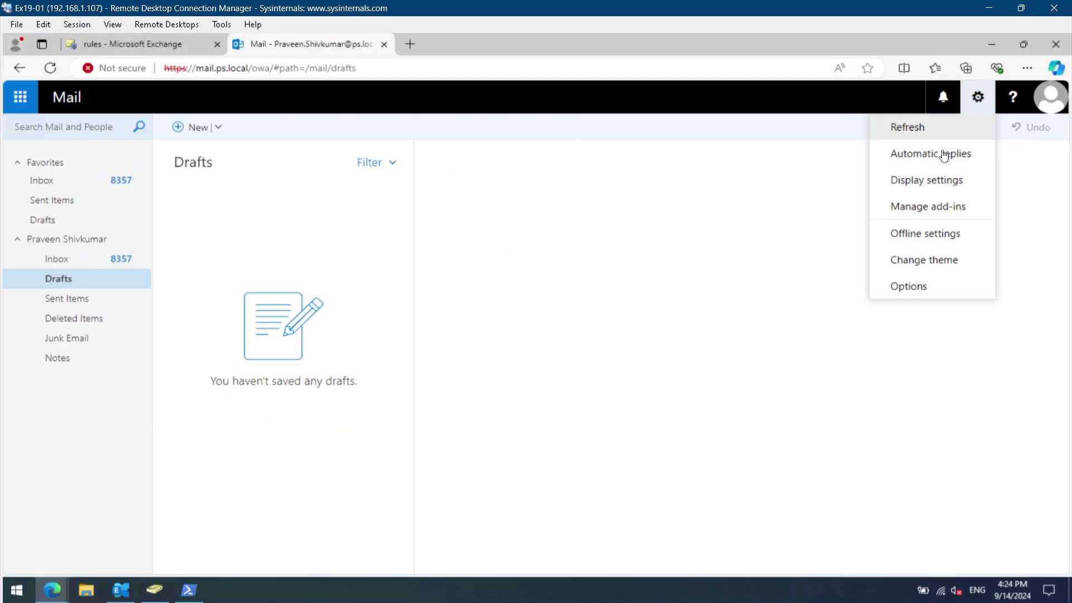
left_click(922, 287)
left_click(74, 439)
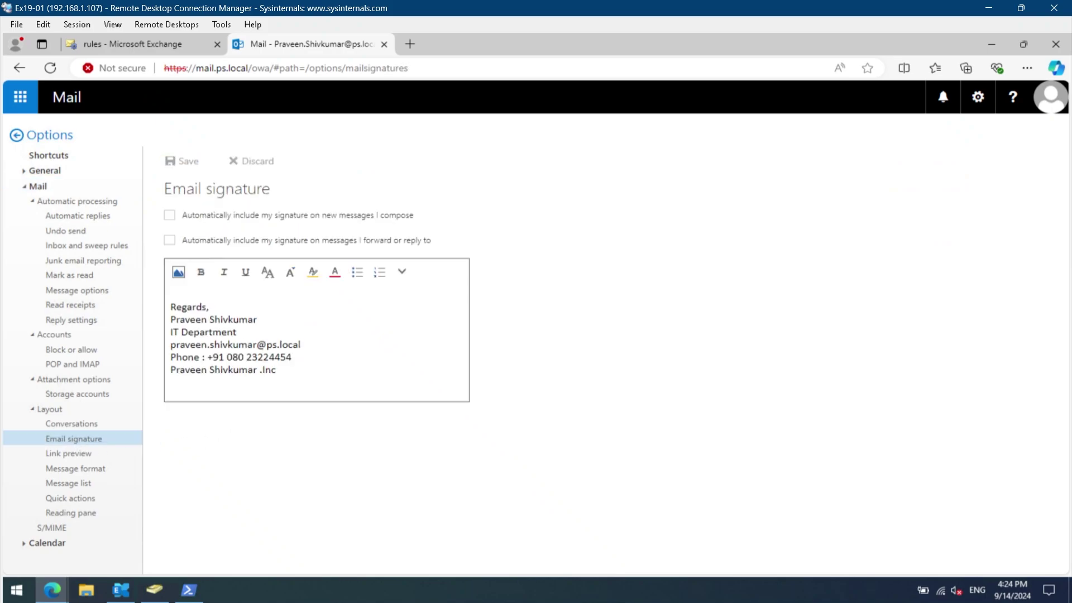
Launch a blank Notepad document from Windows search with 'no'.
mouse_move(3, 597)
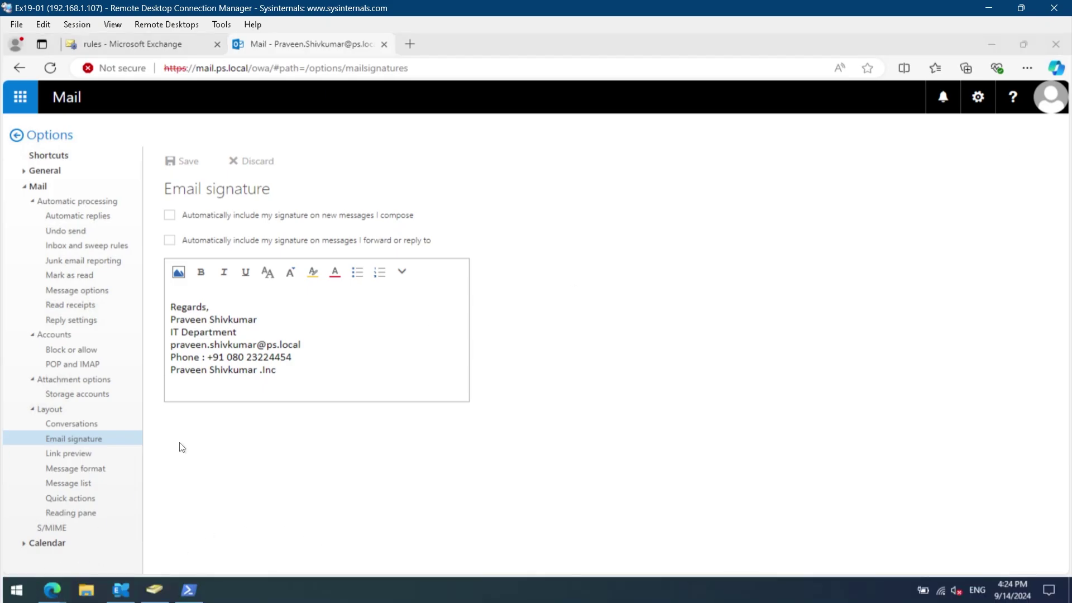
key("super")
type("no")
key("Return")
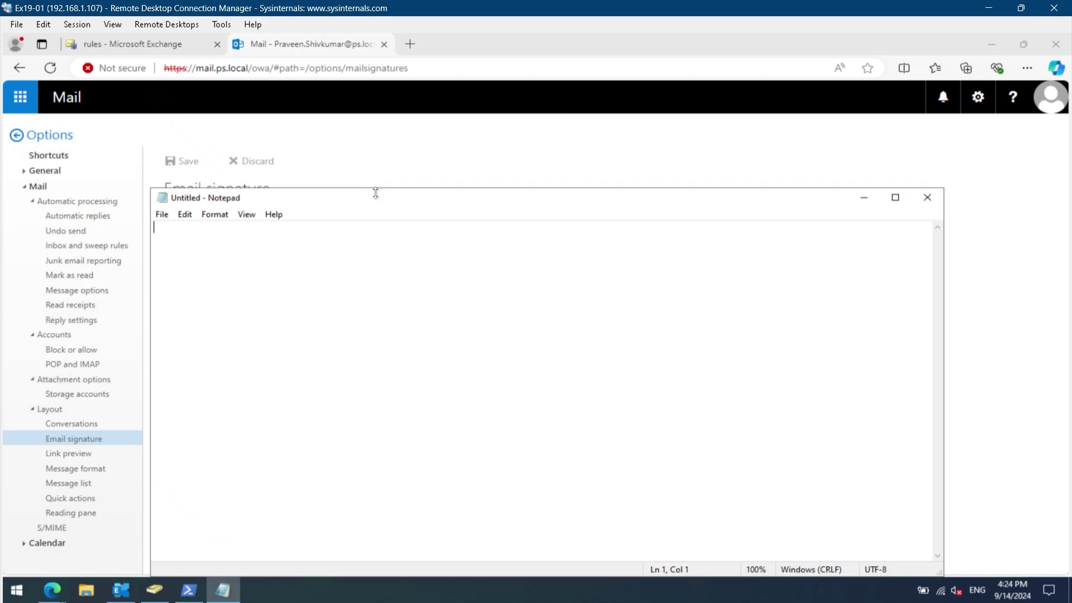
Move Notepad aside and type Best Regards, Name and Department on separate lines.
mouse_move(486, 218)
left_mouse_down()
mouse_move(656, 178)
mouse_move(724, 184)
left_mouse_up()
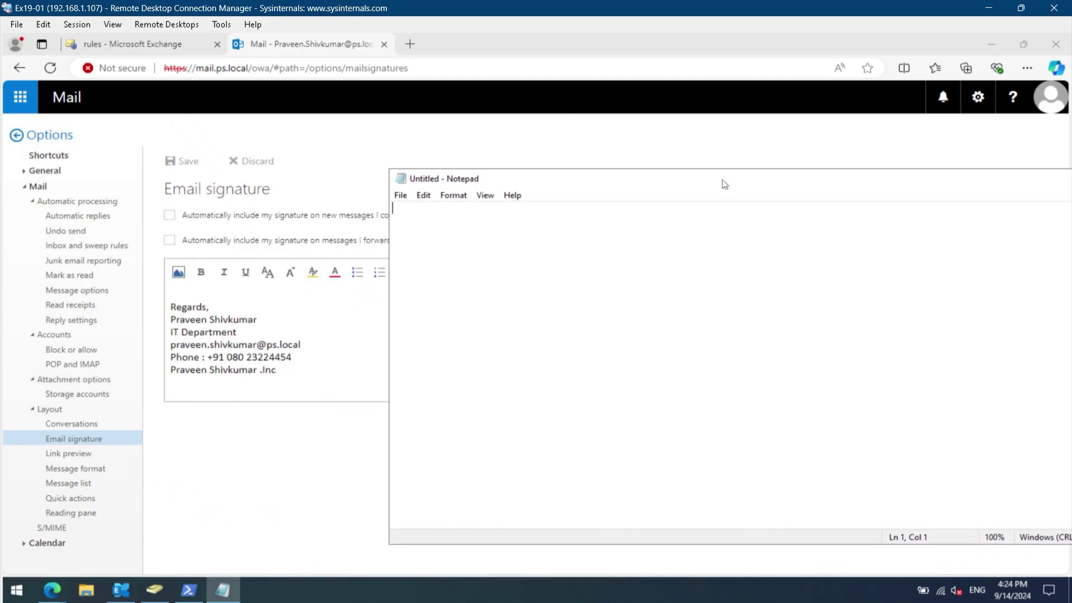
key("Return")
key("Return")
type("Best Re")
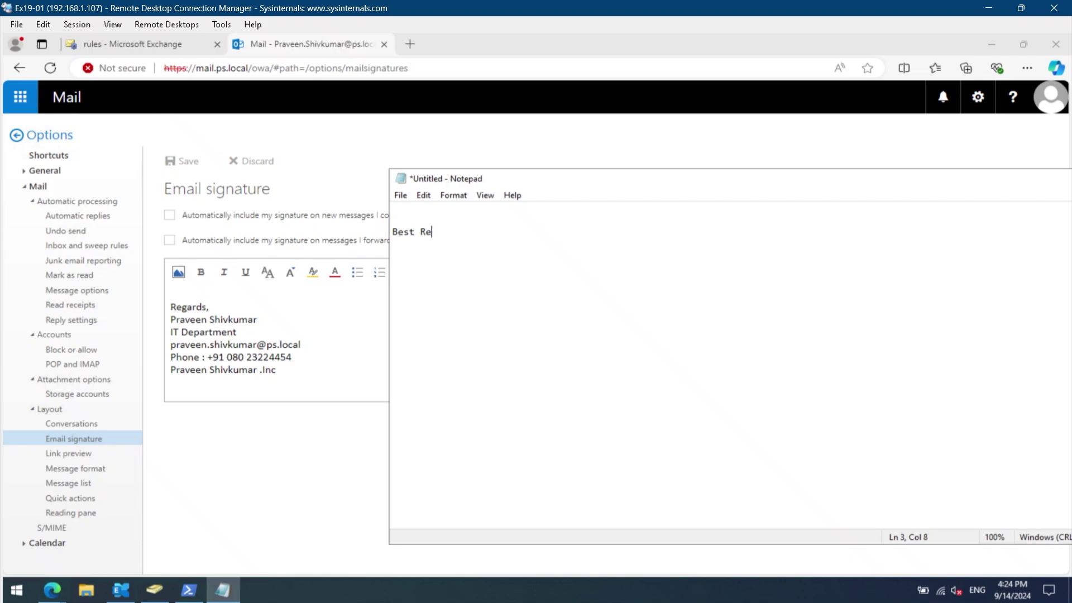
type("gards,")
key("Return")
type("Name")
key("Return")
type("Dept.")
key("BackSpace")
key("BackSpace")
key("BackSpace")
type("partment")
key("Return")
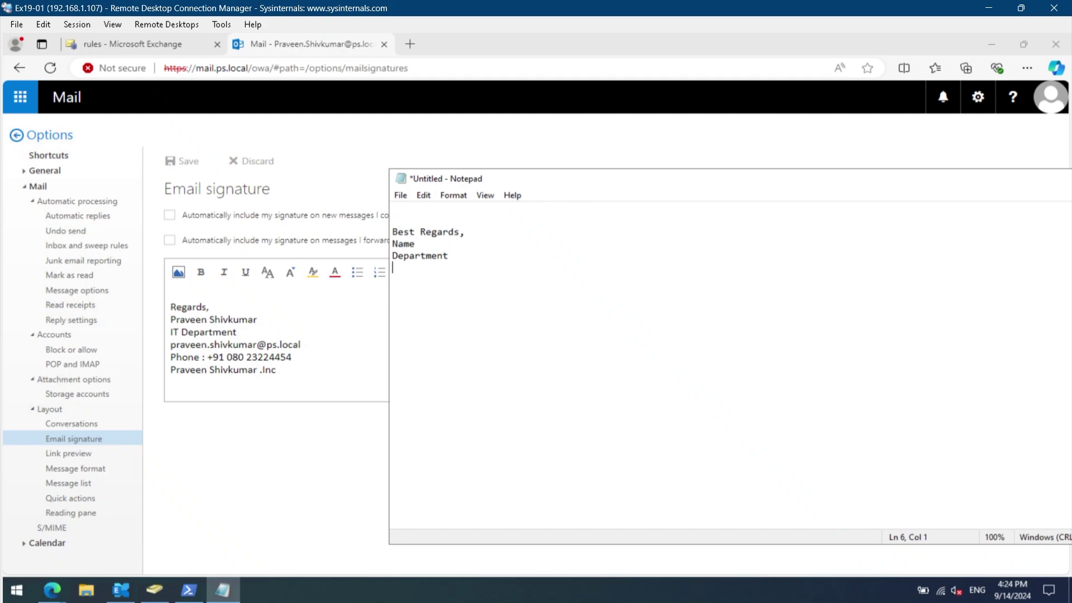
Add Email, Phone and Company lines to the signature outline.
type("Email")
key("Return")
type("Phone")
key("Return")
type("Company")
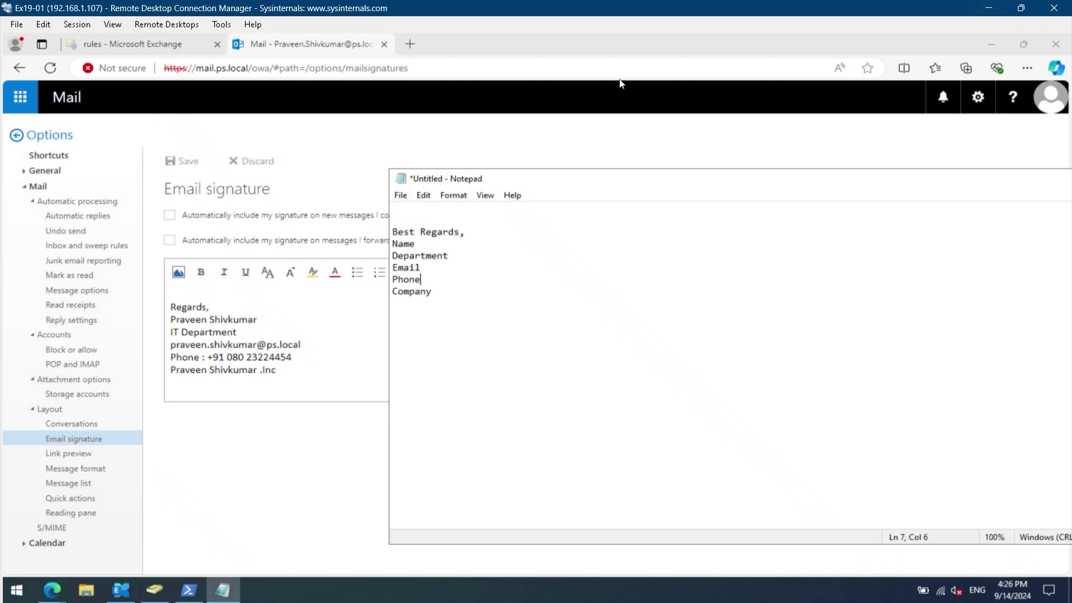
left_click(482, 45)
Load the Microsoft Learn disclaimer formatting page at its sender keyword list, with Notepad beside it.
key("ctrl+v")
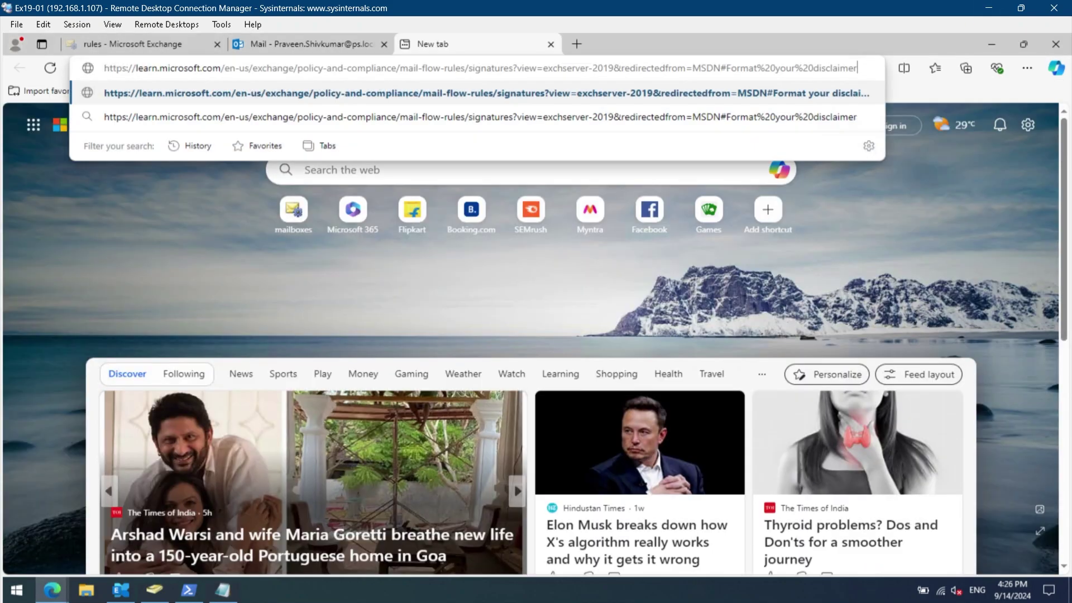
key("Return")
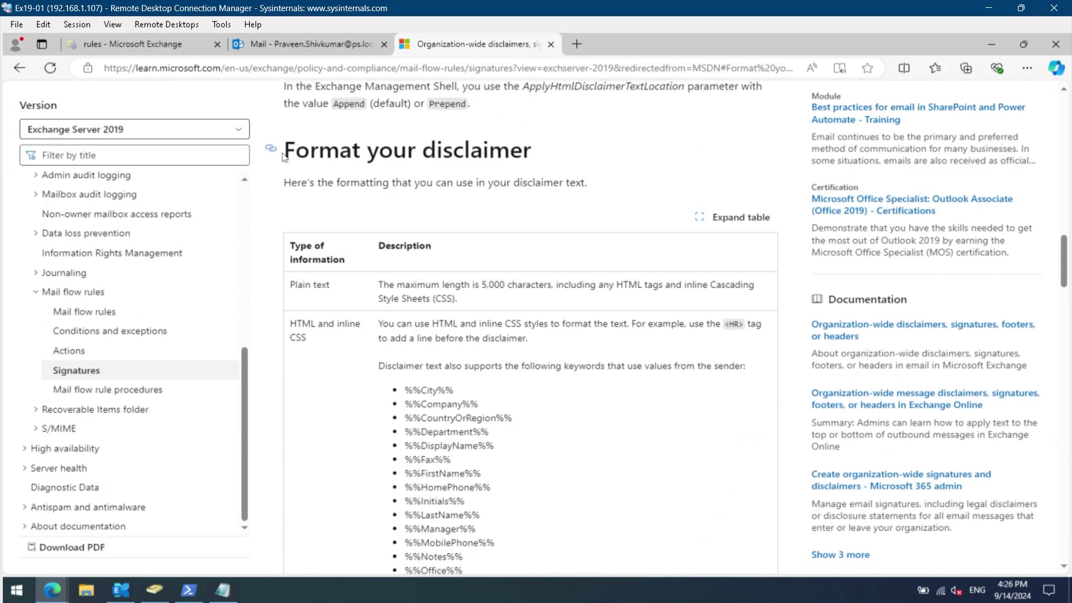
scroll(482, 189, "down", 2)
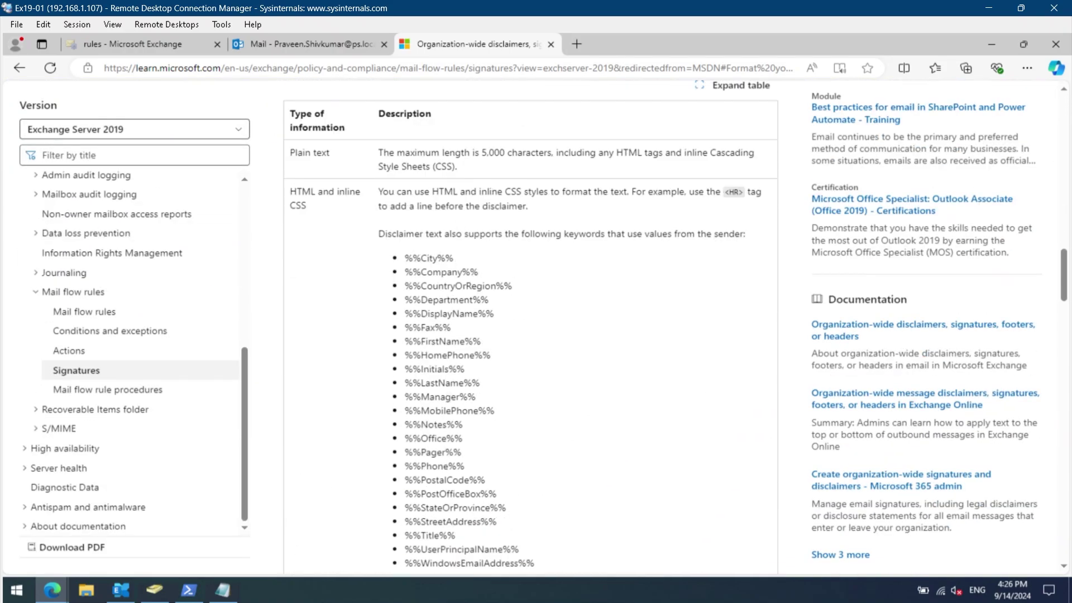
scroll(492, 229, "up", 1)
scroll(492, 229, "down", 2)
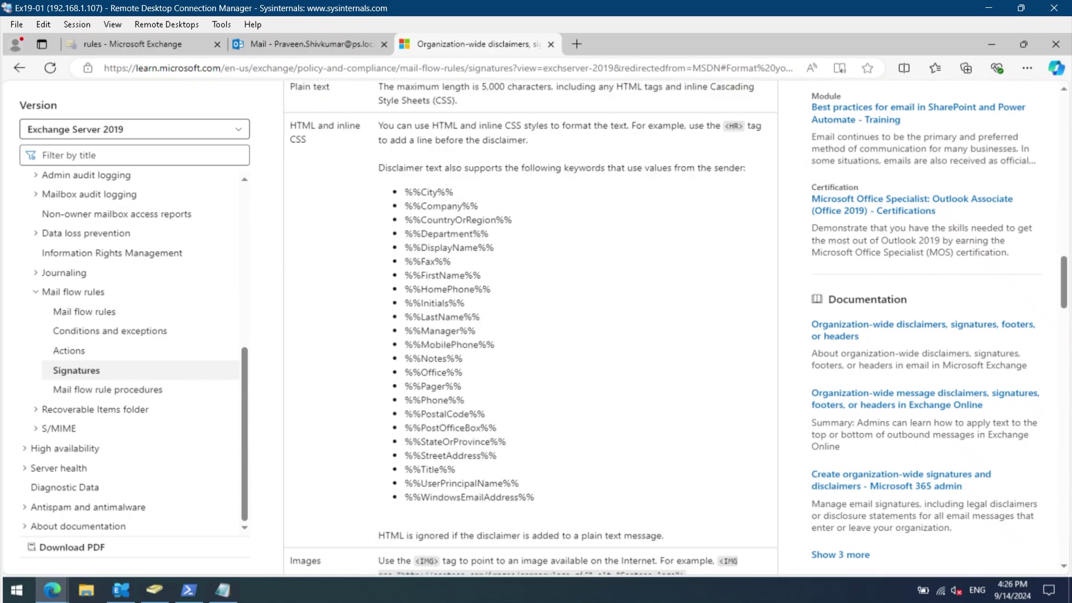
left_click(223, 591)
left_click_drag(556, 180, 722, 168)
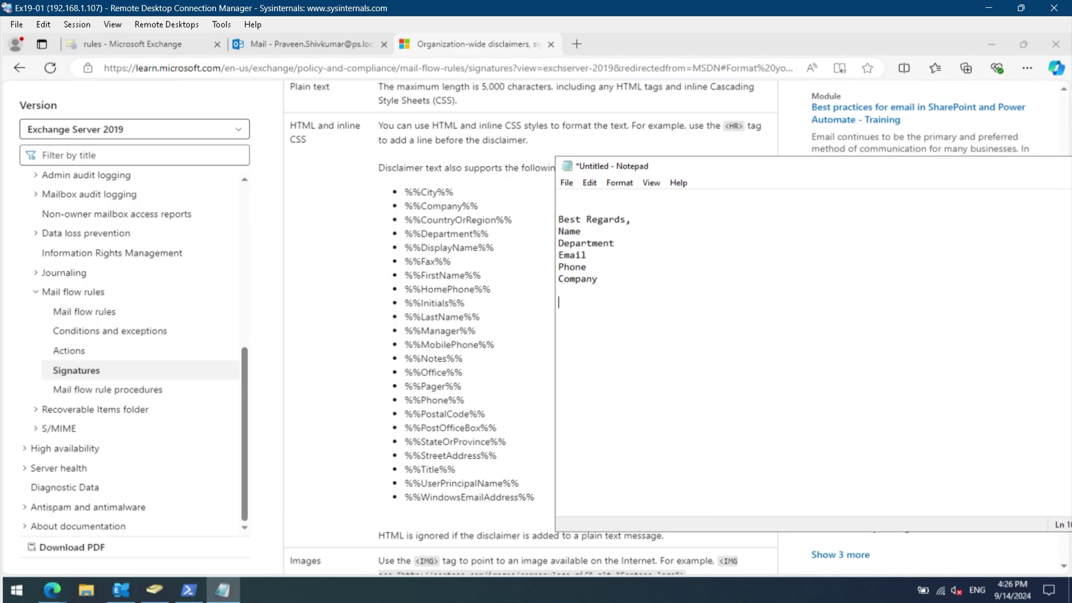
Copy the 'Best Regards,' line onto a new line at the end of the Notepad draft.
left_click_drag(632, 220, 559, 219)
key("ctrl+c")
left_click(562, 314)
key("Return")
key("ctrl+v")
key("Return")
Paste the %%DisplayName%% and %%Department%% keywords from the docs on their own lines.
left_click_drag(495, 248, 397, 253)
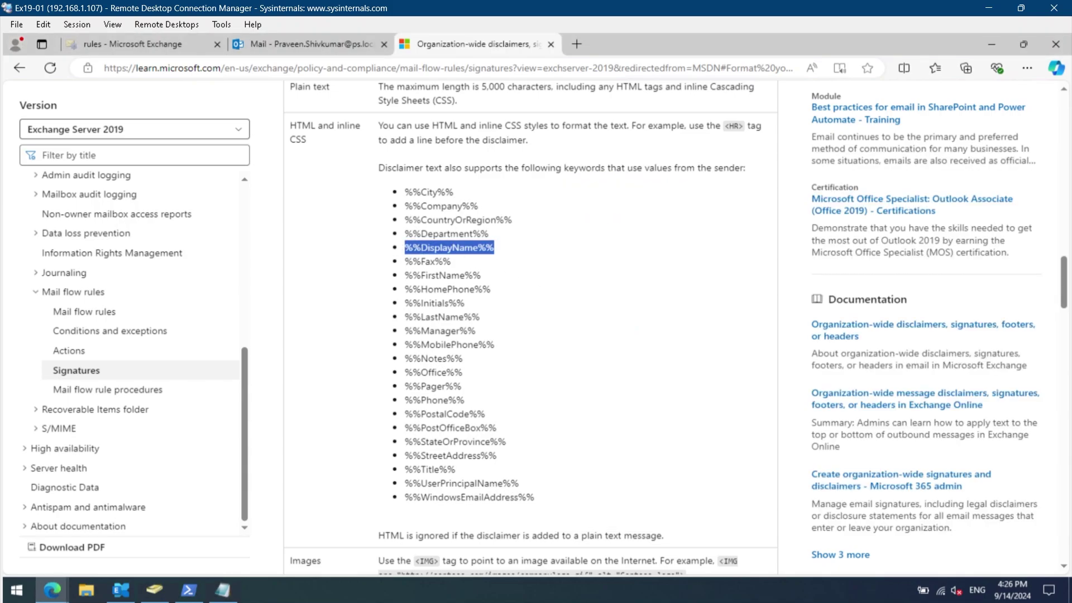
double_click(649, 50)
key("ctrl+v")
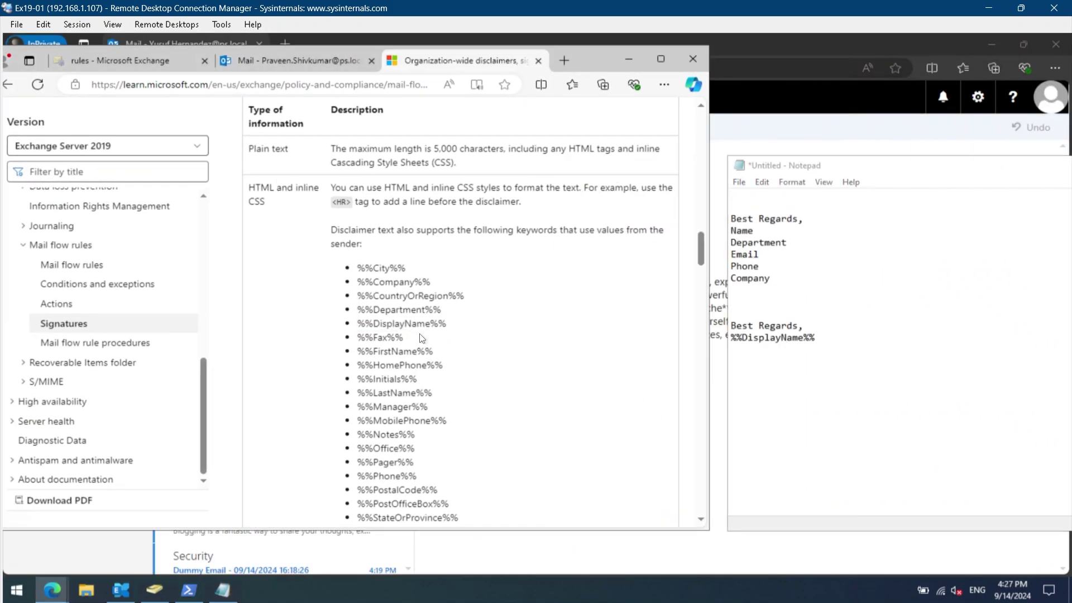
left_click_drag(452, 317, 357, 310)
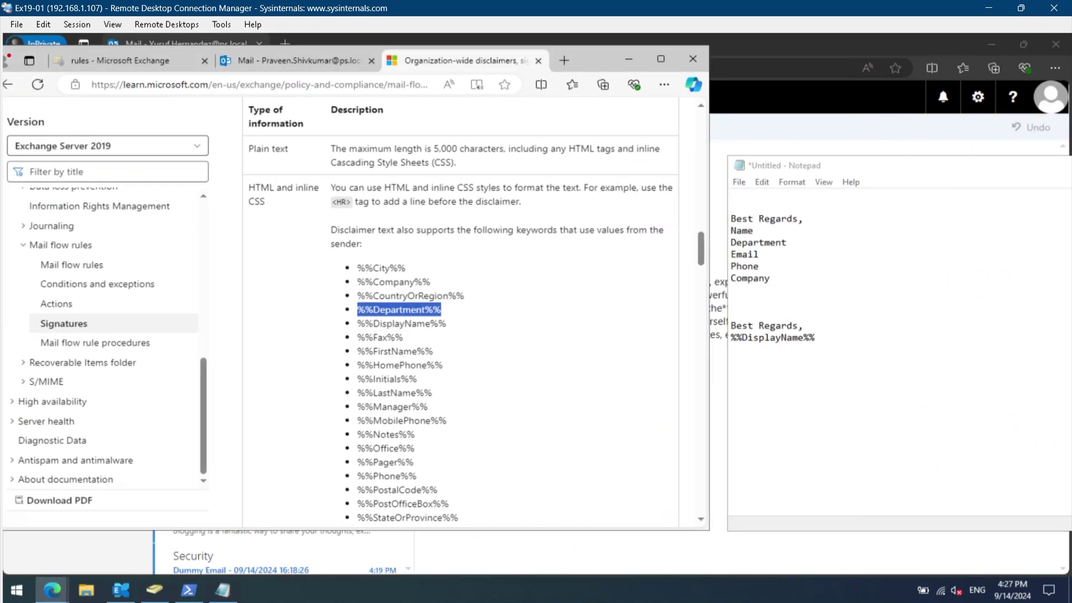
key("ctrl+c")
key("alt+Tab")
key("Return")
key("ctrl+v")
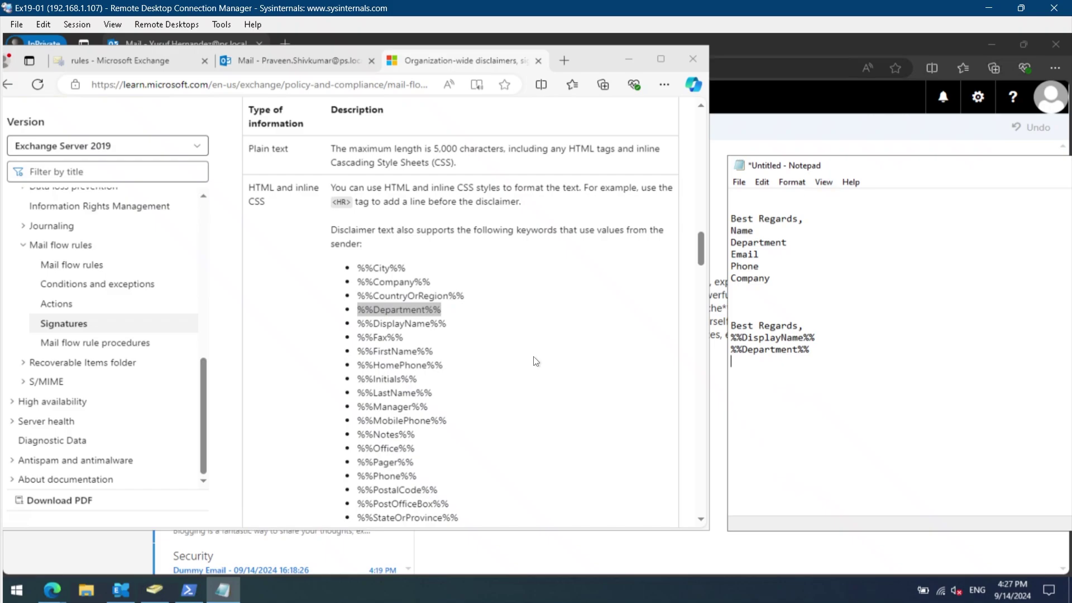
Add the %%WindowsEmailAddress%% and %%Phone%% keywords on new lines.
left_click(444, 356)
scroll(428, 417, "down", 1)
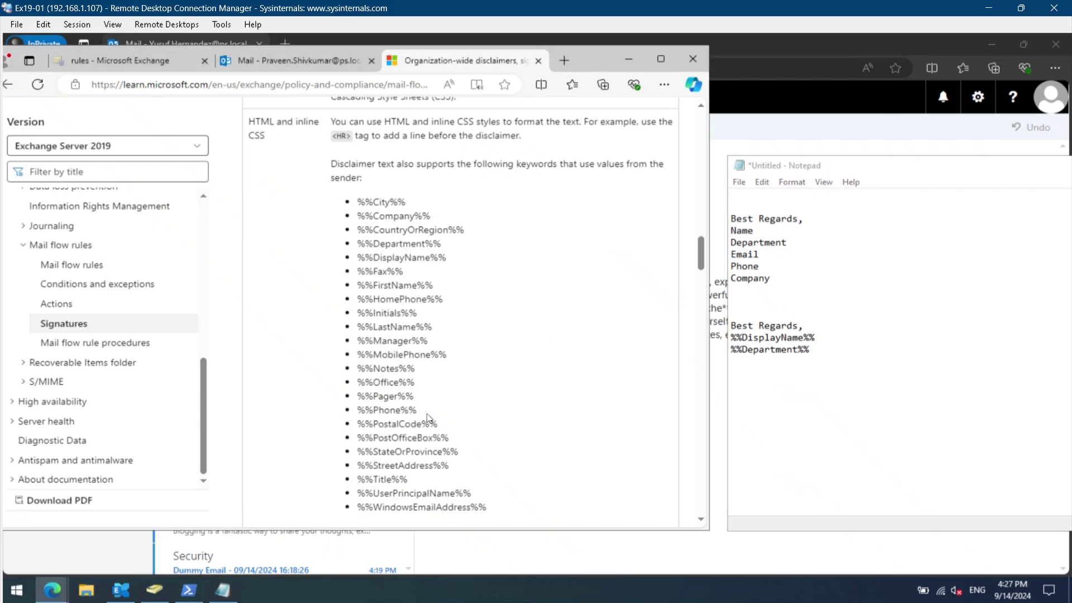
left_click_drag(493, 510, 357, 511)
key("alt+Tab")
key("ctrl+v")
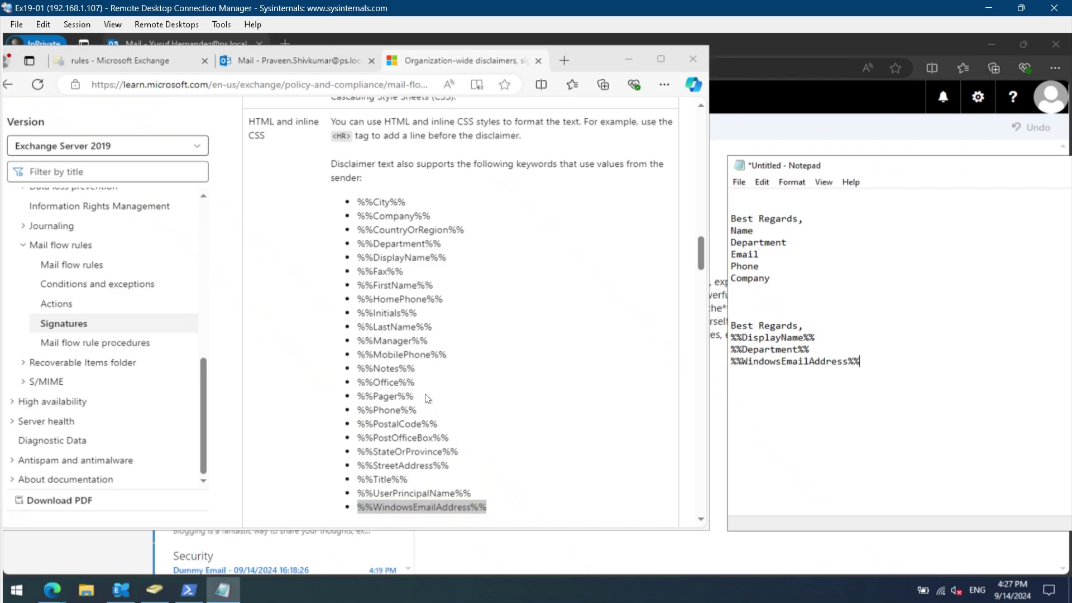
left_click_drag(428, 420, 357, 411)
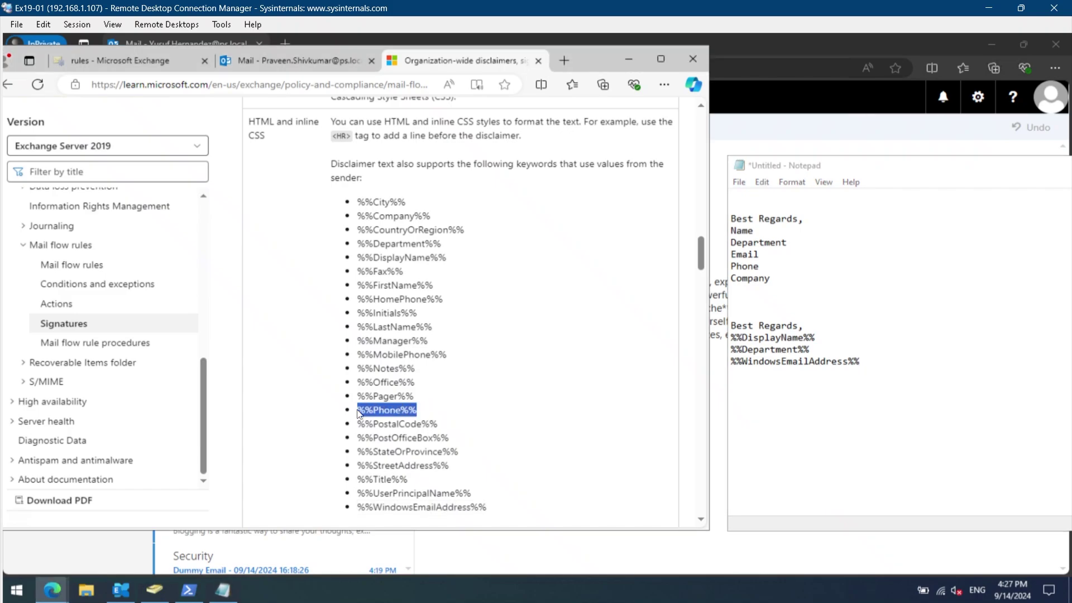
key("ctrl+c")
key("alt+Tab")
key("Return")
key("ctrl+v")
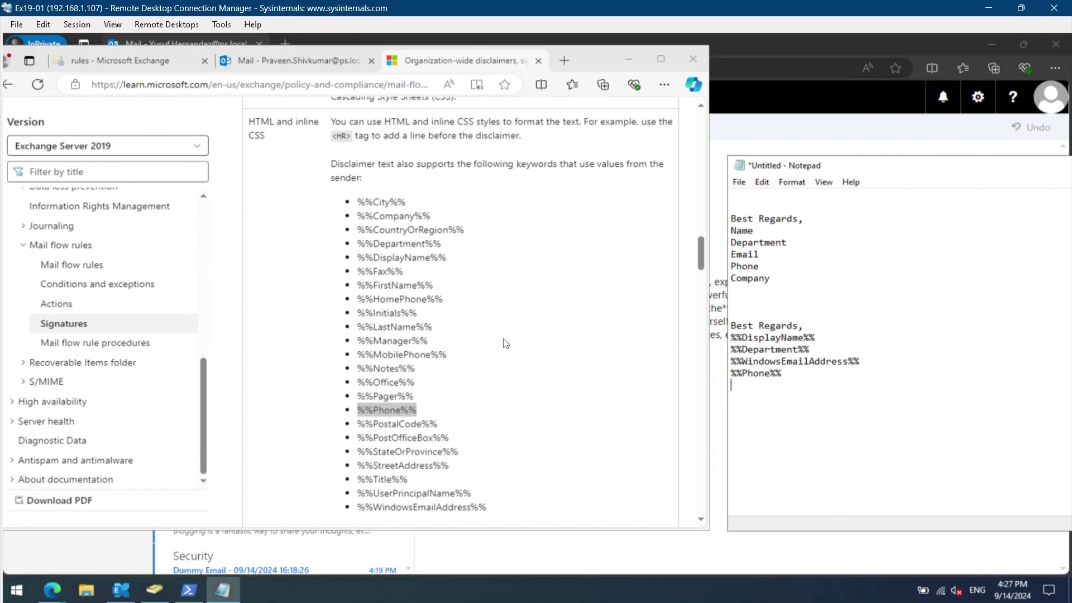
Add %%Company%% below %%Phone%% and select the keyword block up to 'Best Regards,'.
left_click_drag(430, 217, 358, 216)
key("ctrl+c")
key("alt+Tab")
key("ctrl+v")
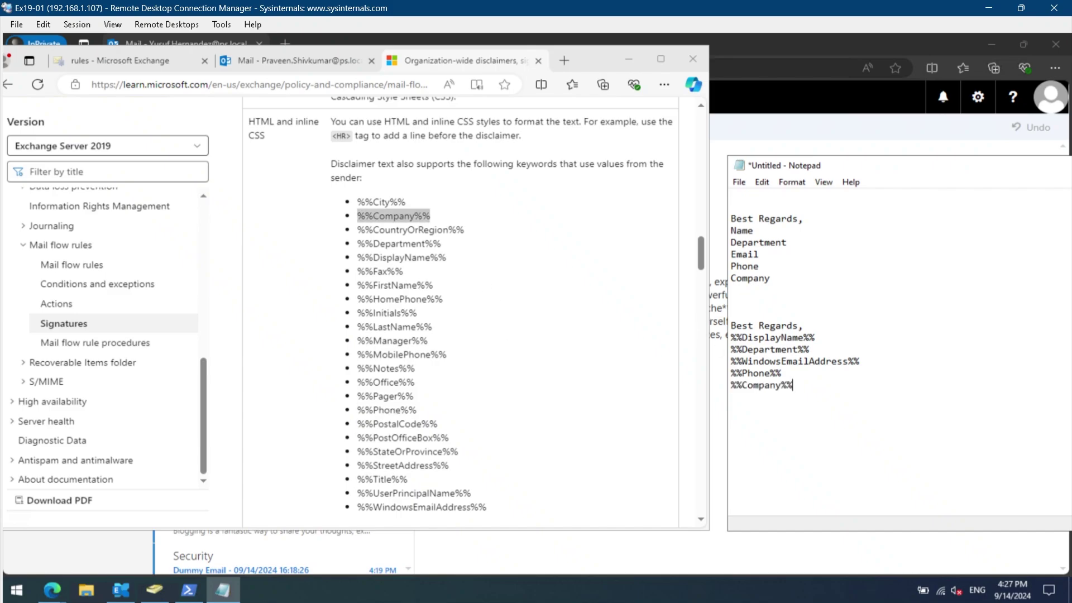
key("shift+Up")
key("shift+Up")
key("shift+Up")
key("shift+Up")
key("shift+Up")
key("shift+Home")
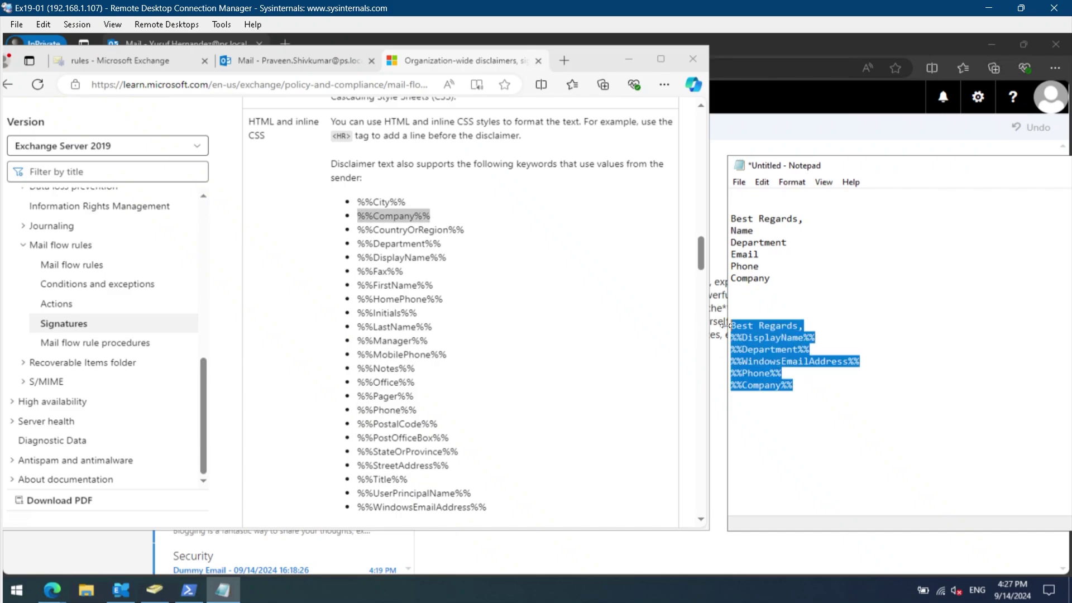
Replace the Signature Template rule's disclaimer with the Best Regards keyword block and save.
left_click(625, 52)
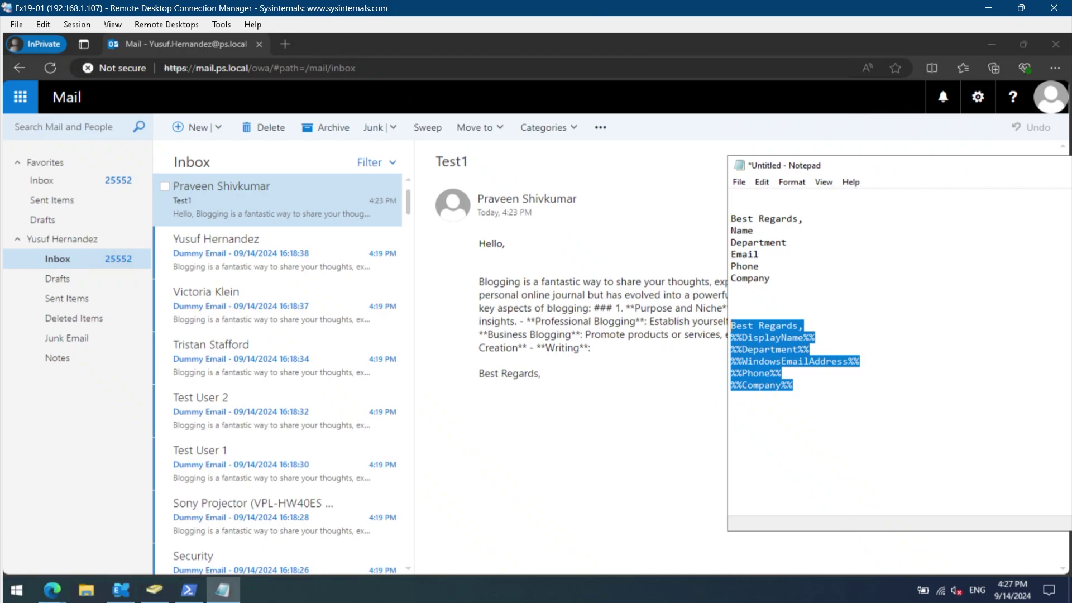
mouse_move(51, 590)
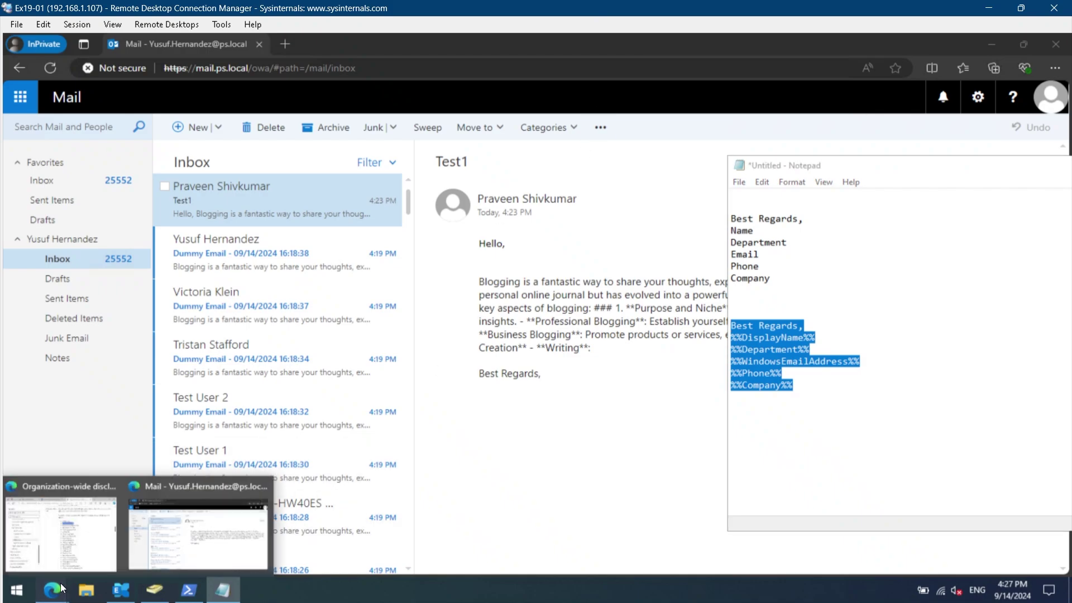
left_click(67, 537)
left_click(164, 67)
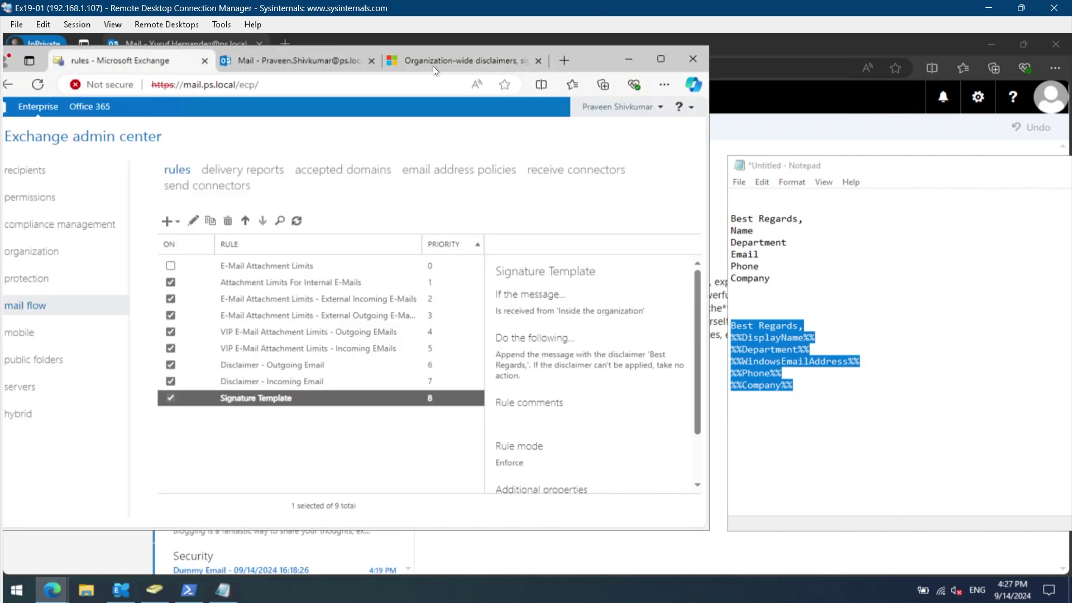
left_click(647, 59)
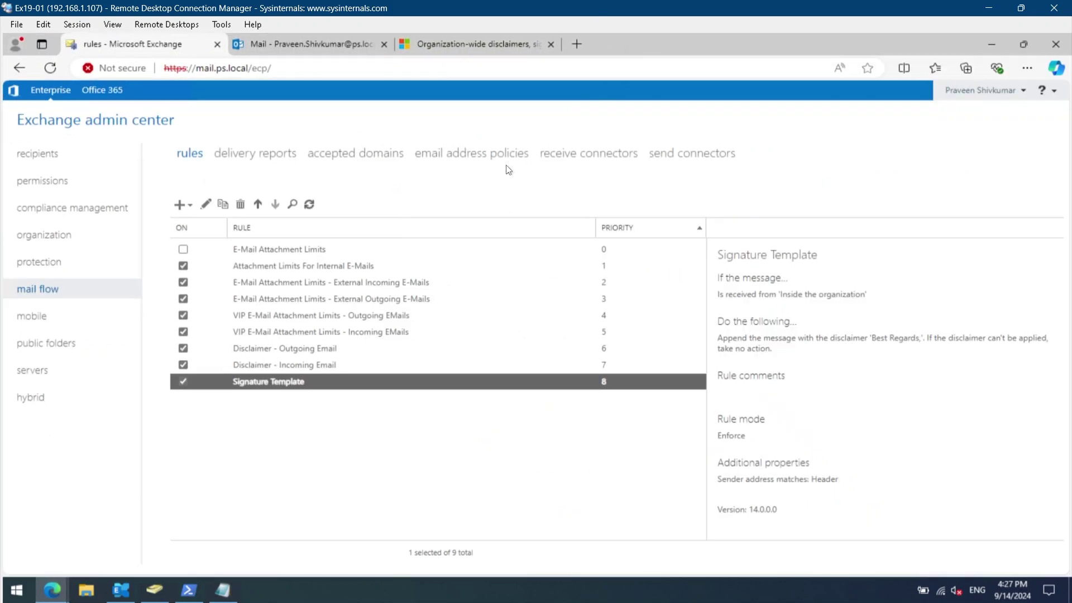
double_click(299, 382)
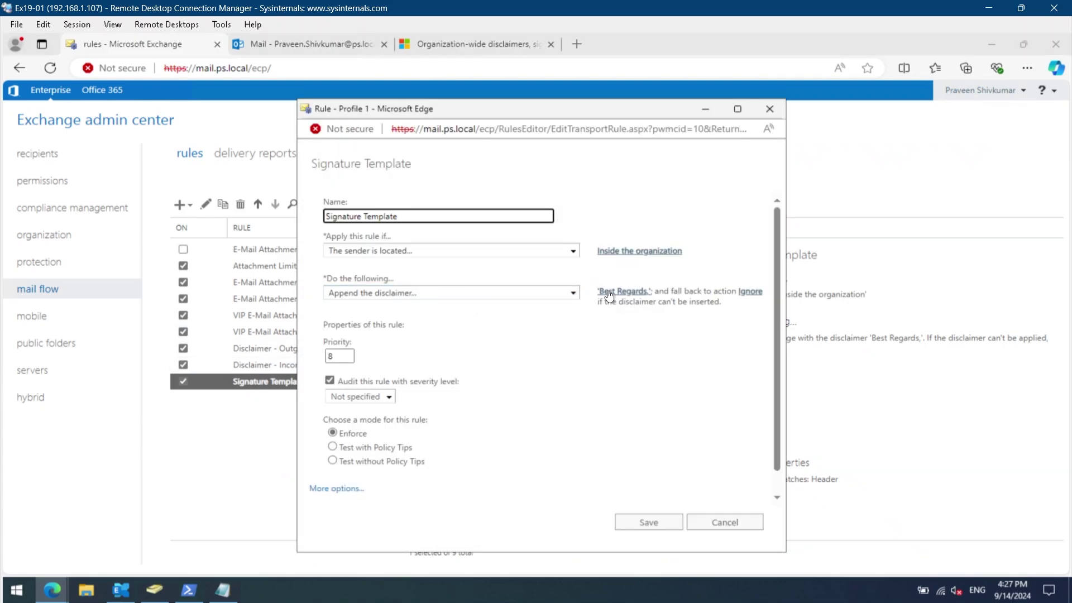
left_click(613, 297)
key("ctrl+a")
key("ctrl+v")
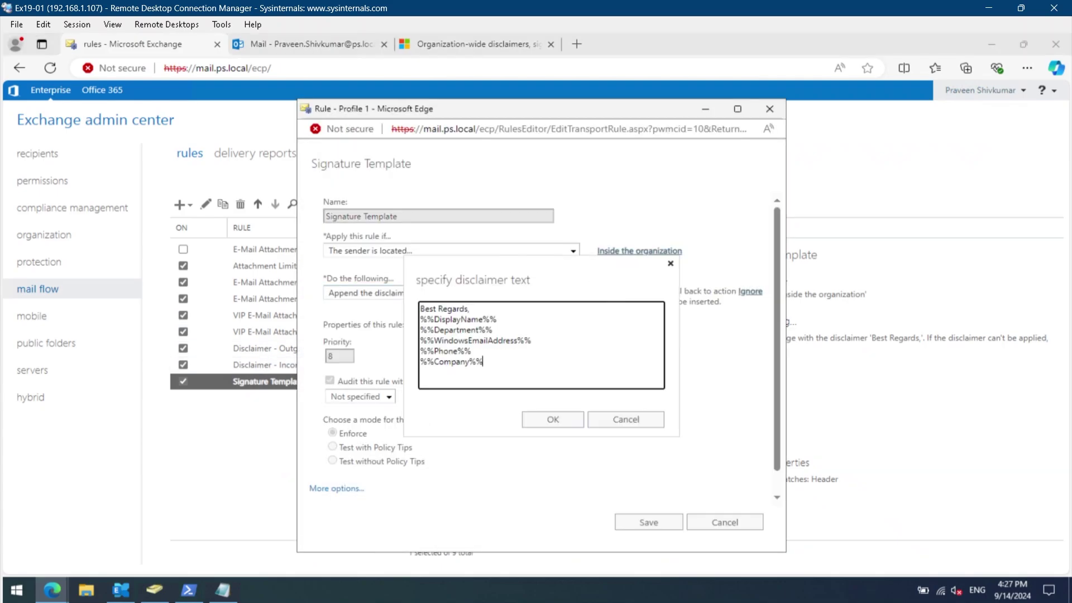
left_click(554, 419)
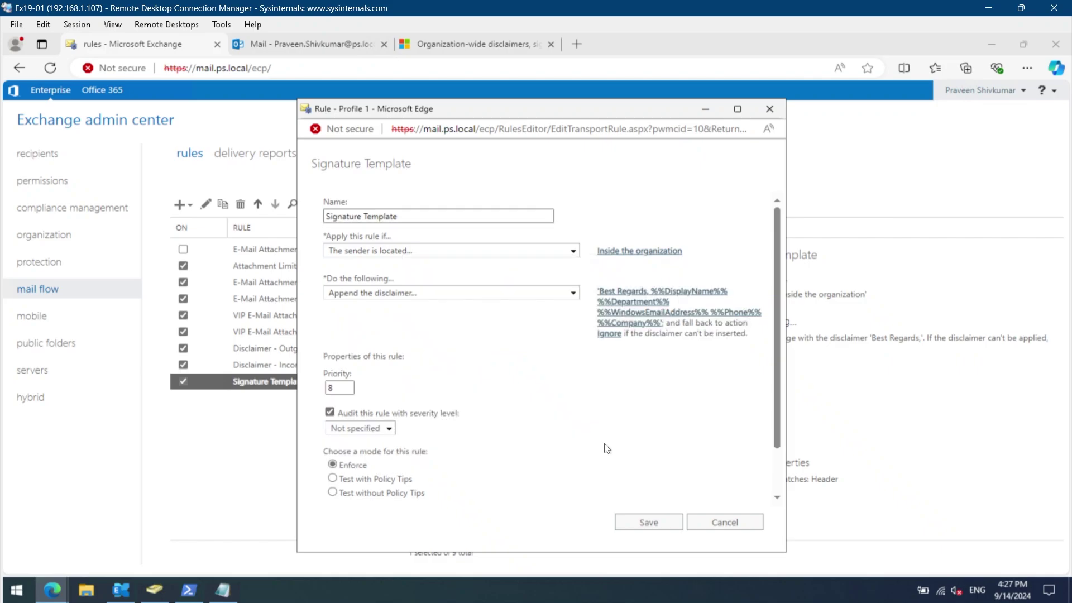
left_click(651, 527)
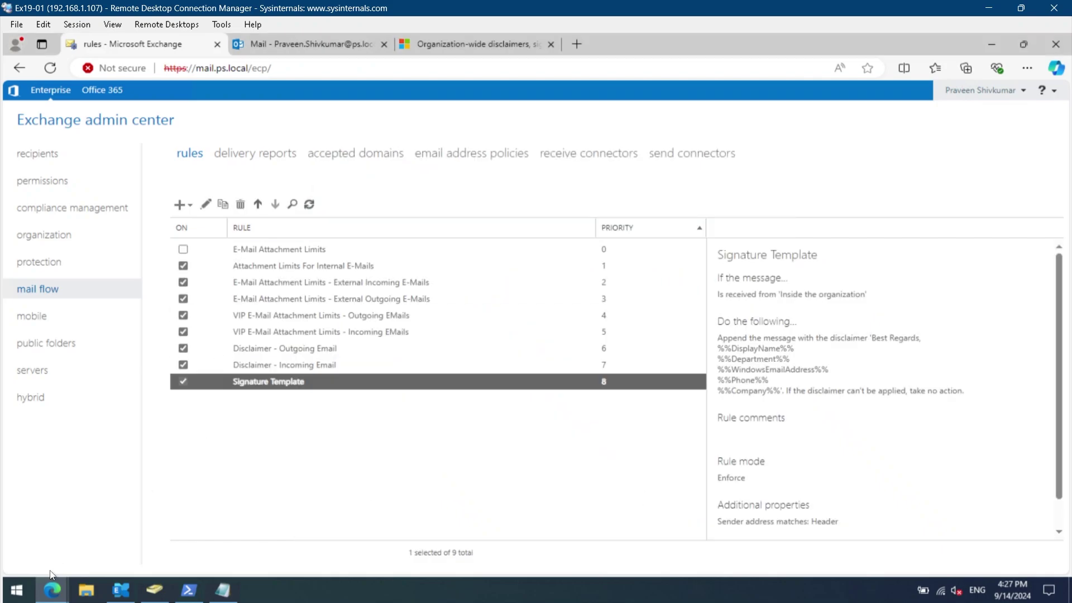
Send the other test user a 'Test 2' email containing the pasted blogging sample text.
mouse_move(56, 586)
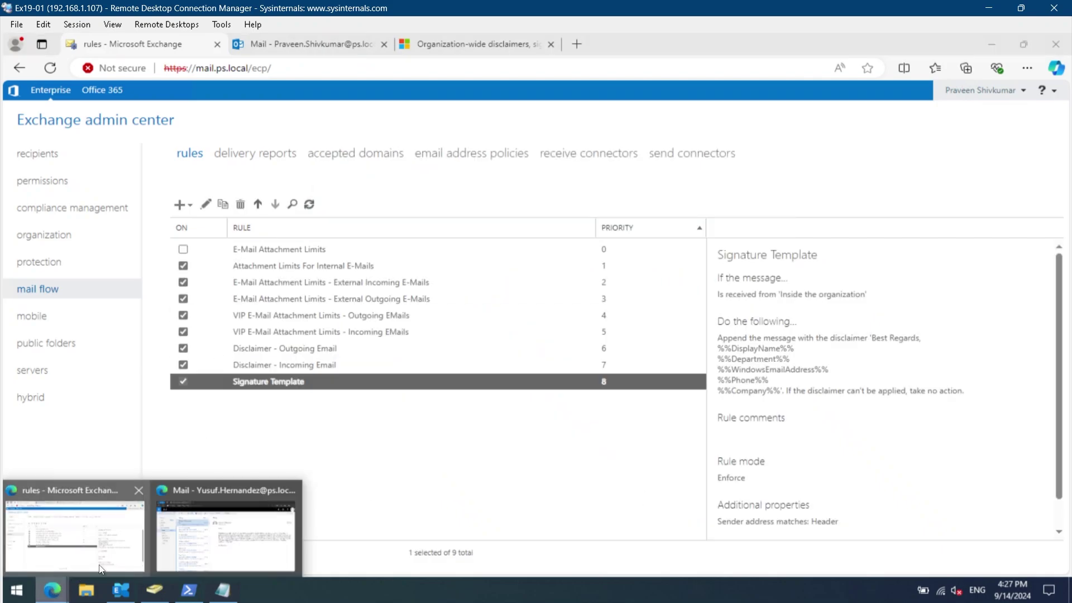
left_click(240, 521)
left_click(199, 127)
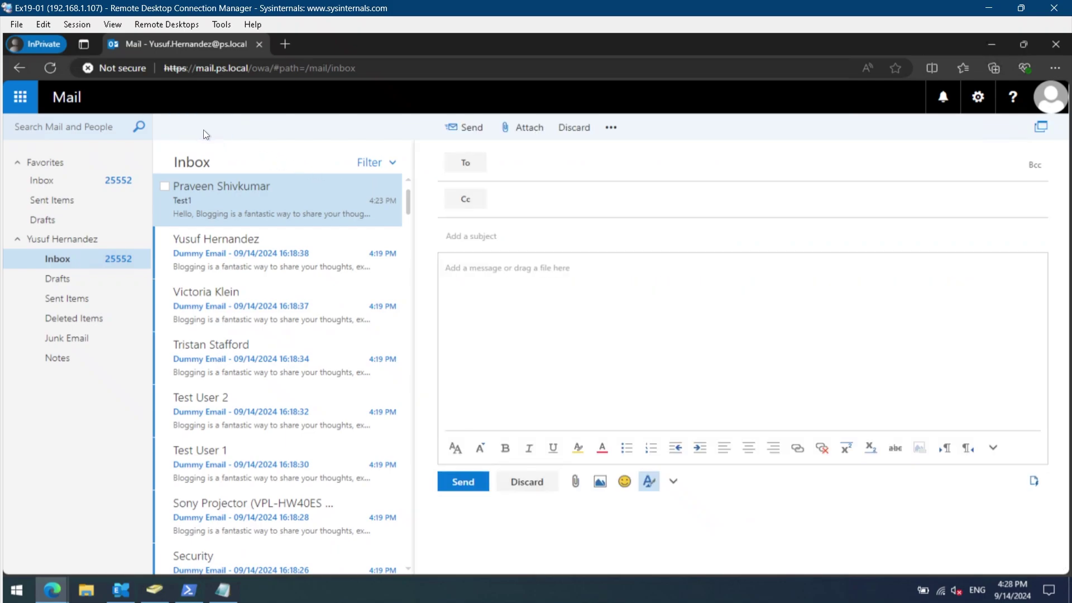
left_click(582, 286)
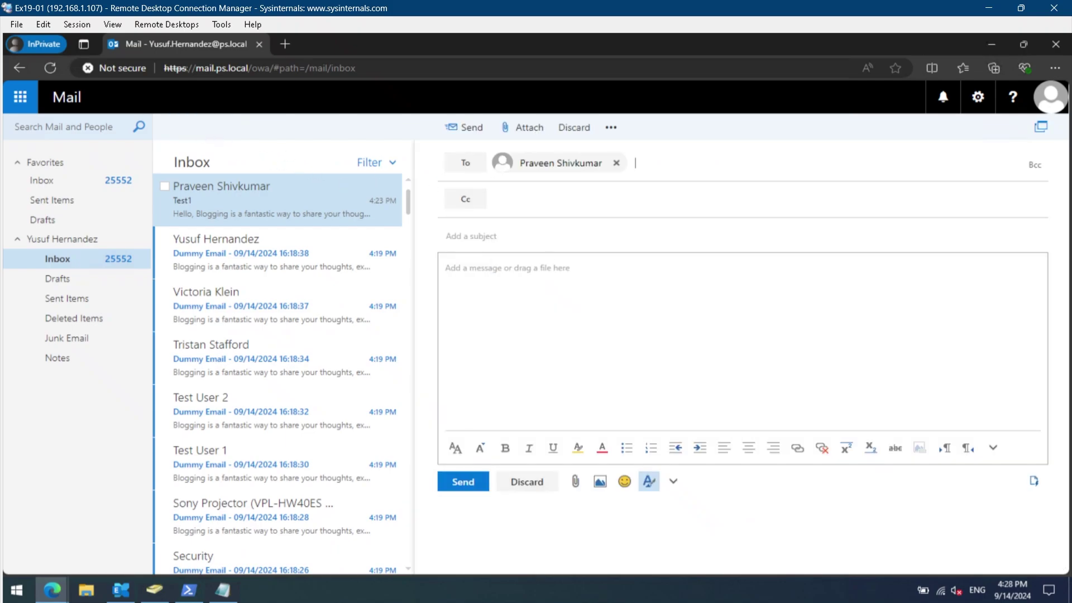
type("Test 2")
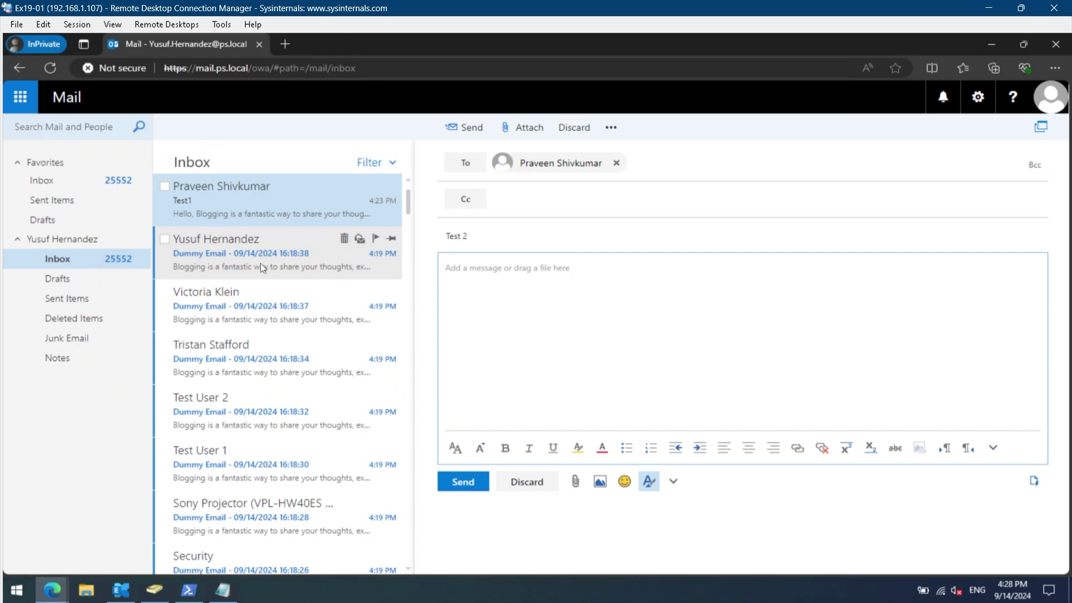
left_click(236, 220)
left_click(58, 278)
key("ctrl+v")
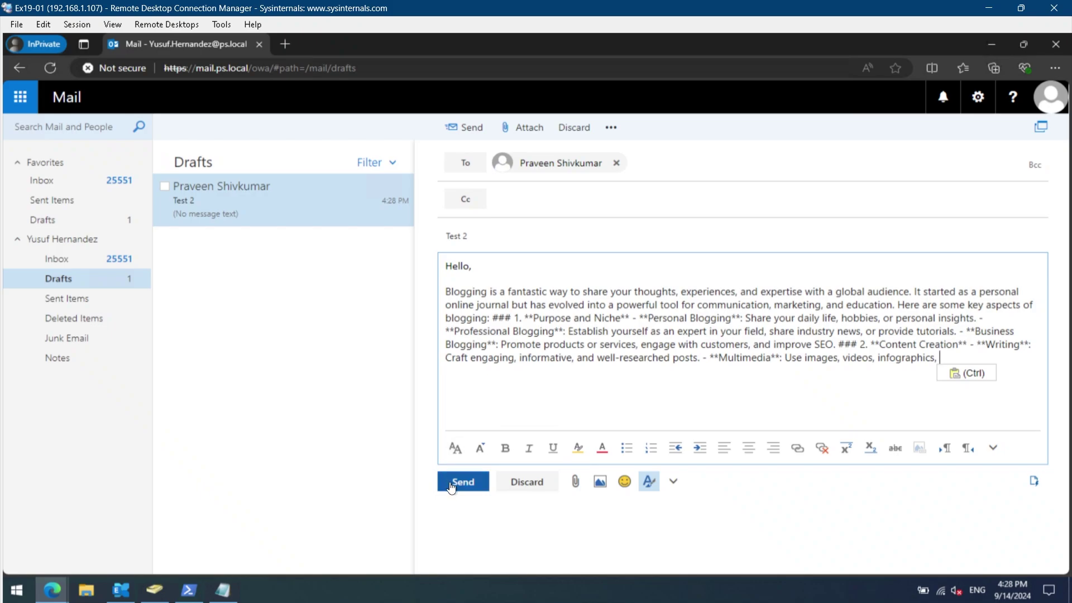
left_click(452, 483)
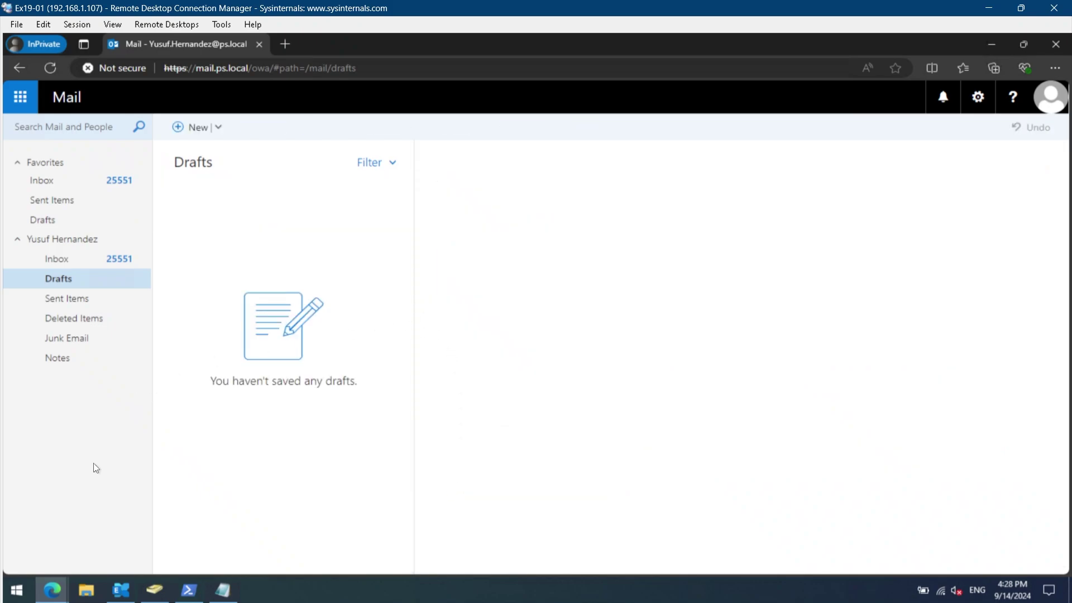
mouse_move(58, 575)
left_click(64, 525)
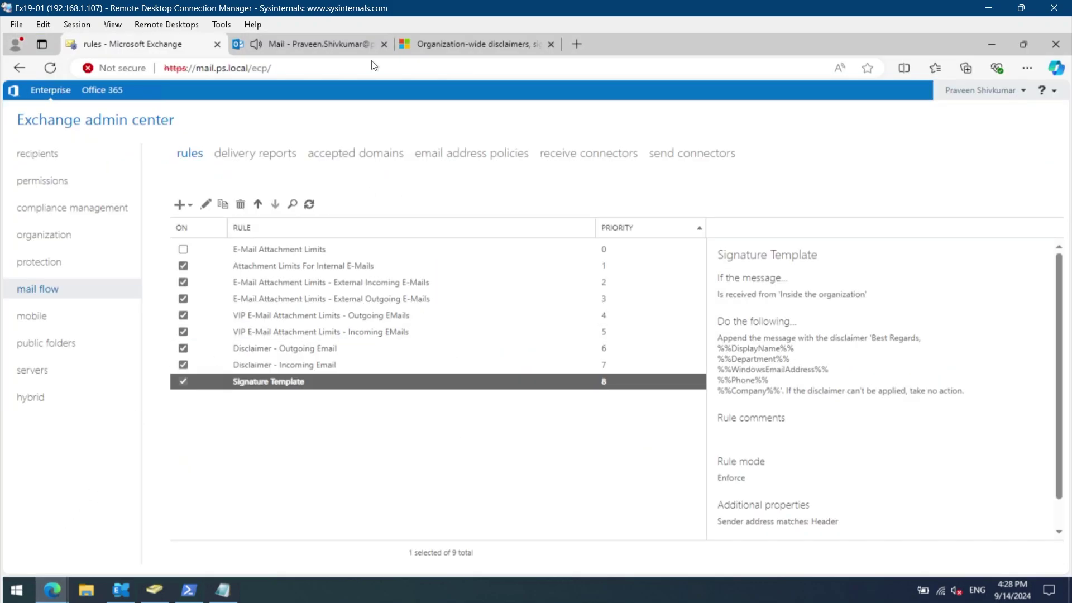
Open Test 2 in the recipient's inbox and inspect its signature filled with real sender details.
left_click(321, 42)
left_click(69, 140)
left_click(118, 263)
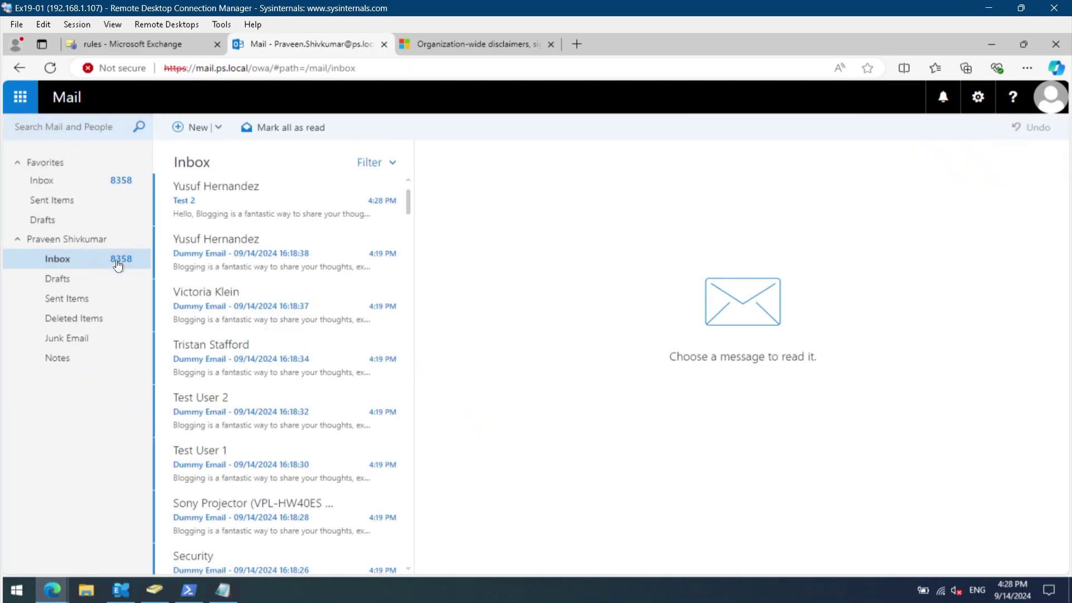
left_click(202, 211)
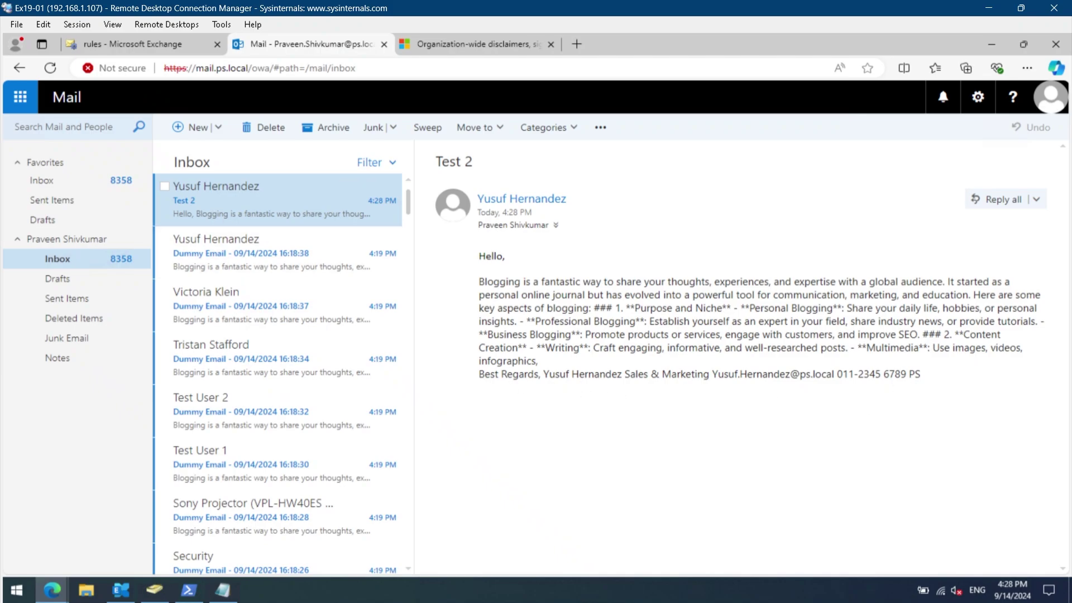
mouse_move(478, 374)
left_mouse_down()
mouse_move(680, 384)
mouse_move(916, 376)
mouse_move(480, 374)
left_mouse_up()
left_click(847, 382)
left_click(922, 390)
left_click(622, 380)
left_click(121, 47)
Paste the HTML signature markup into the Signature Template disclaimer and save the rule.
double_click(394, 380)
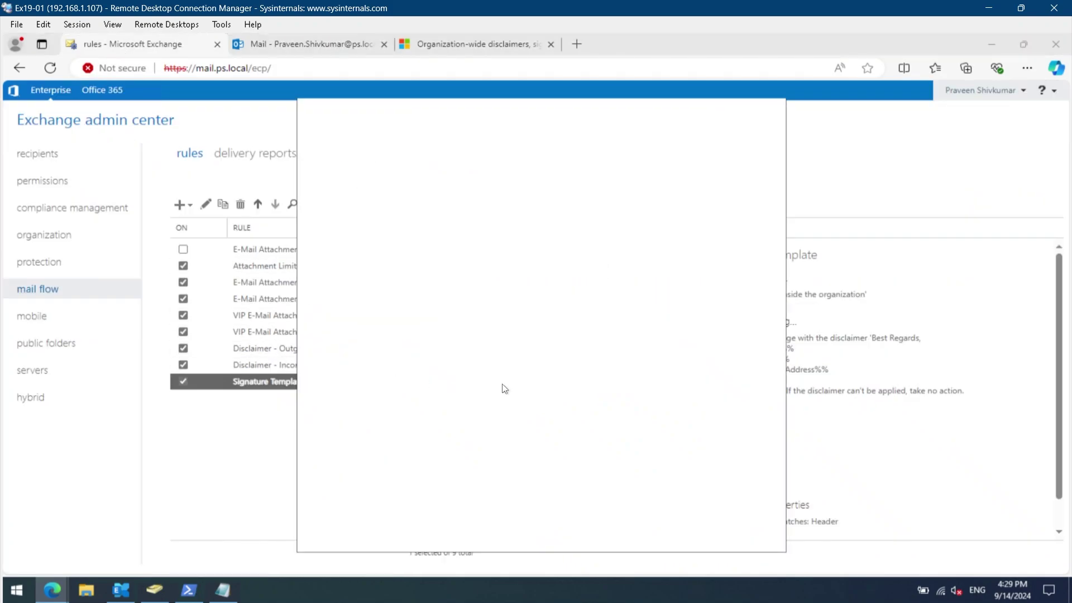
left_click(647, 323)
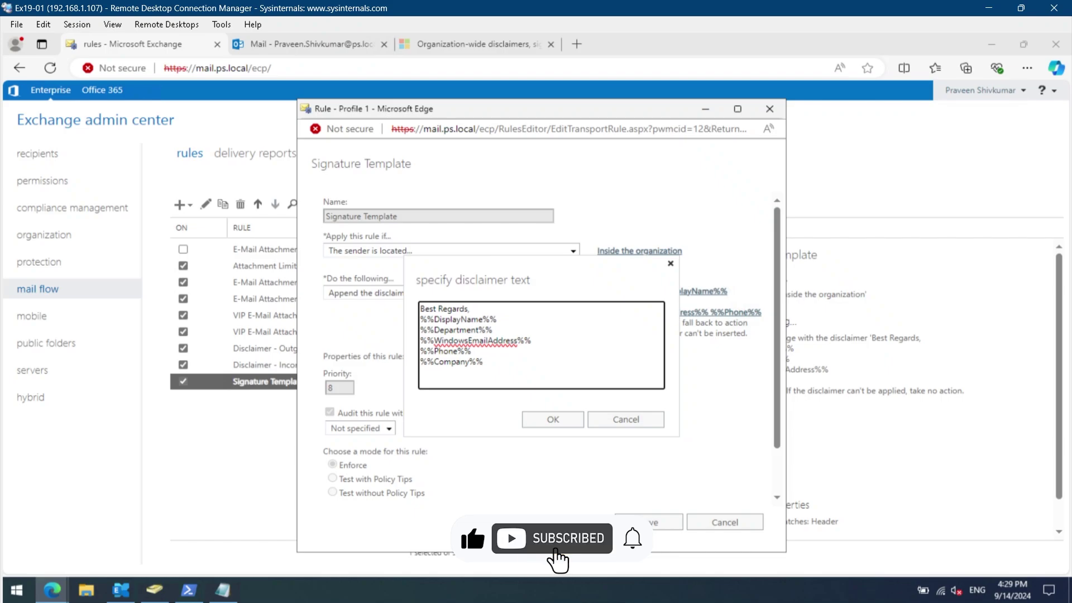
key("ctrl+a")
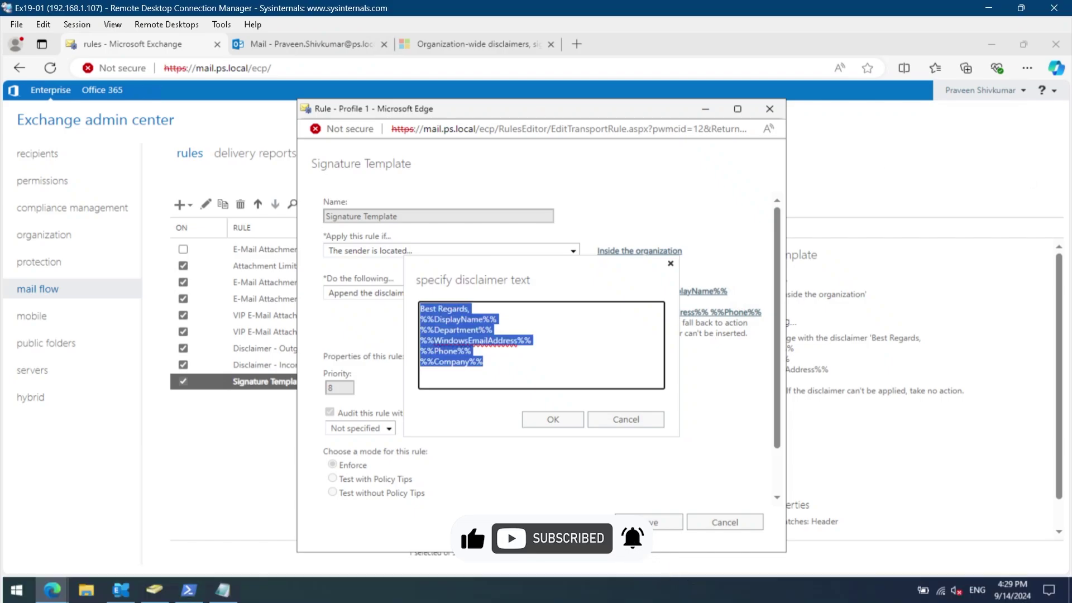
key("ctrl+v")
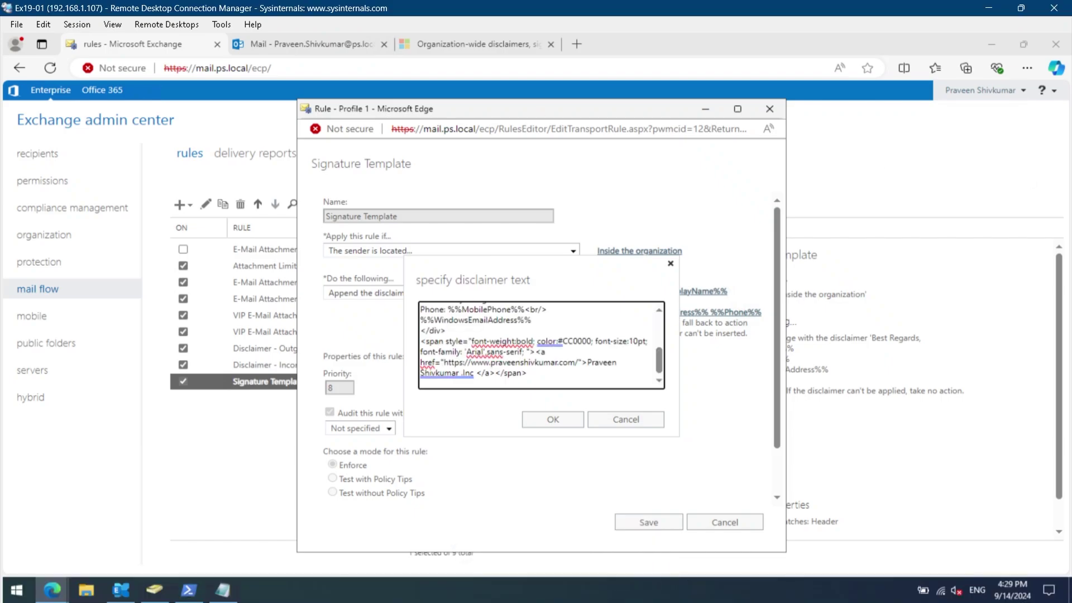
scroll(541, 344, "up", 1)
left_click(553, 419)
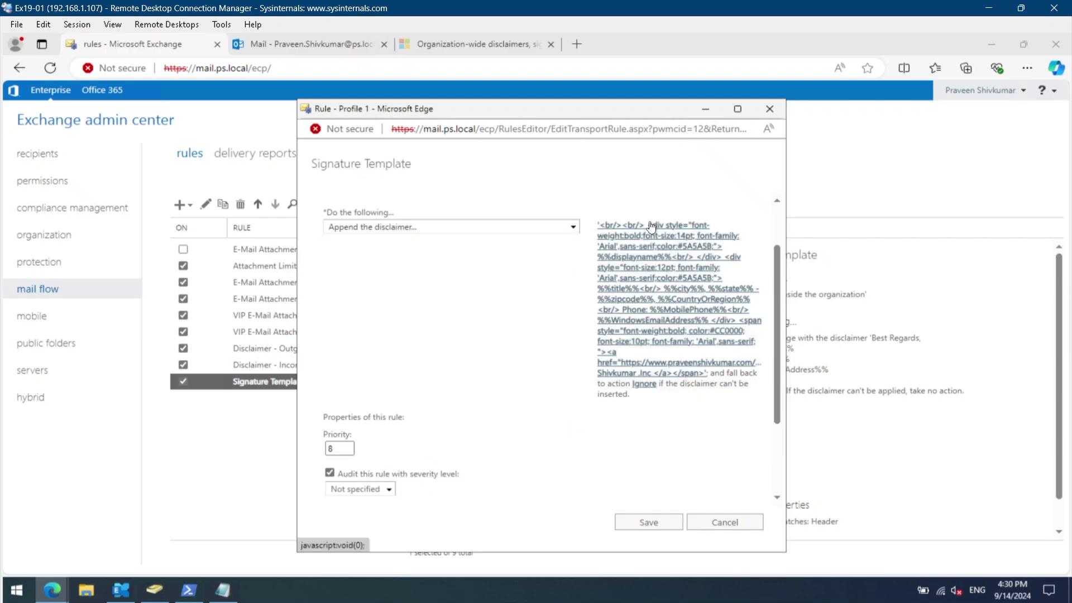
left_click(650, 522)
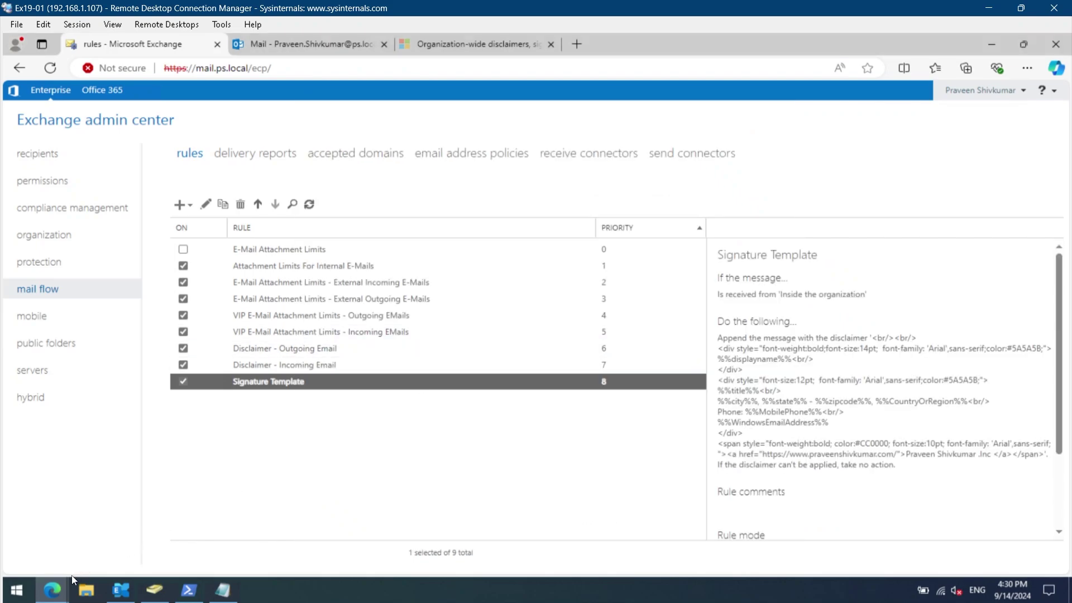
Send the other test account a 'test 3' email reading 'Hello, Lets connect today'.
left_click(52, 591)
left_click(256, 534)
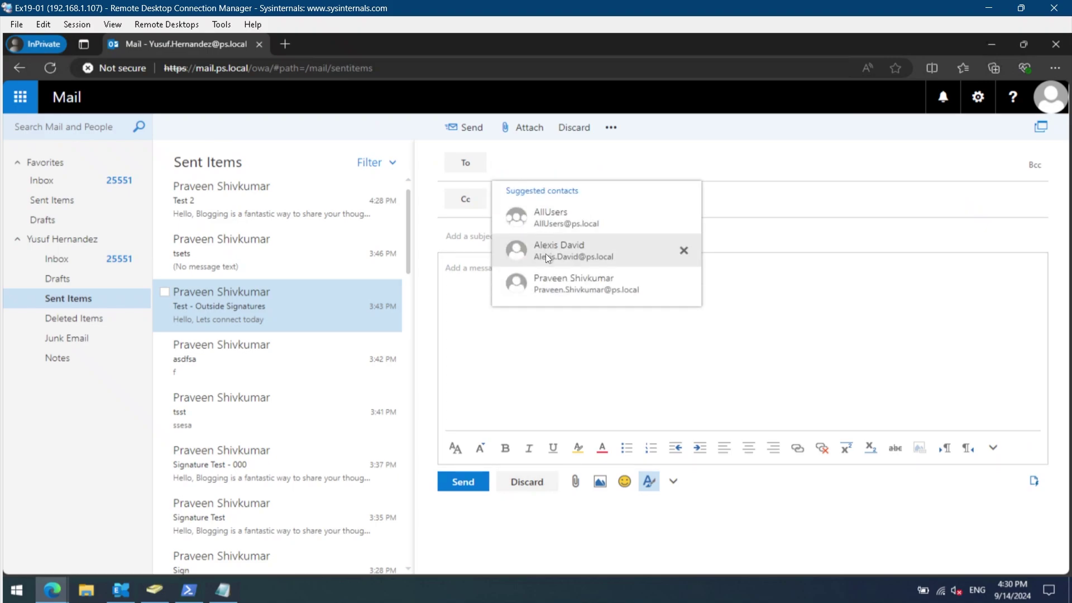
left_click(546, 284)
left_click(469, 235)
type("test 3")
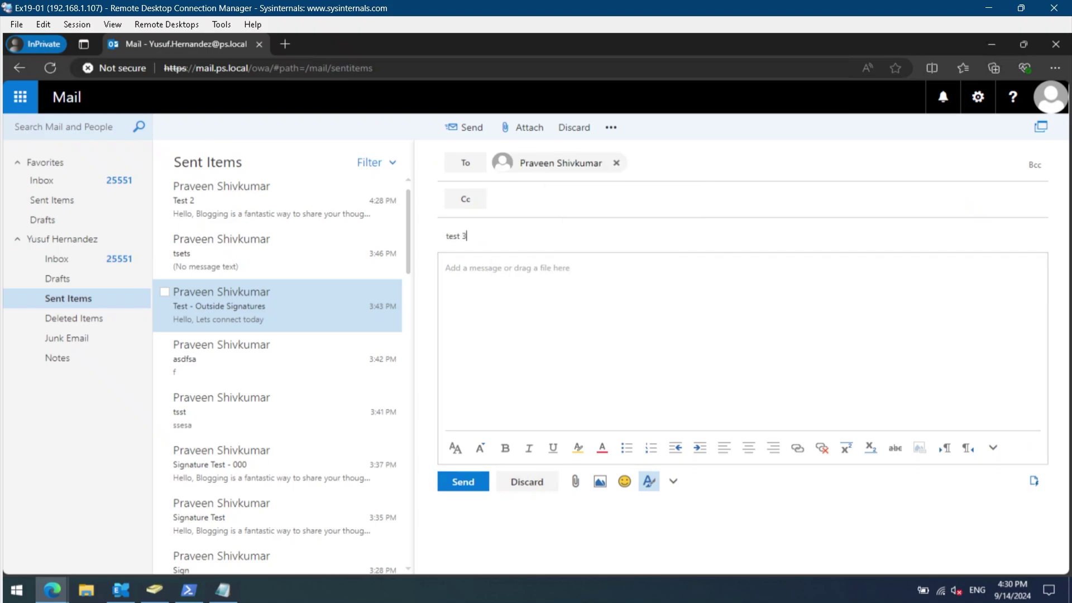
key("Tab")
type("Hello,  Lets connect today")
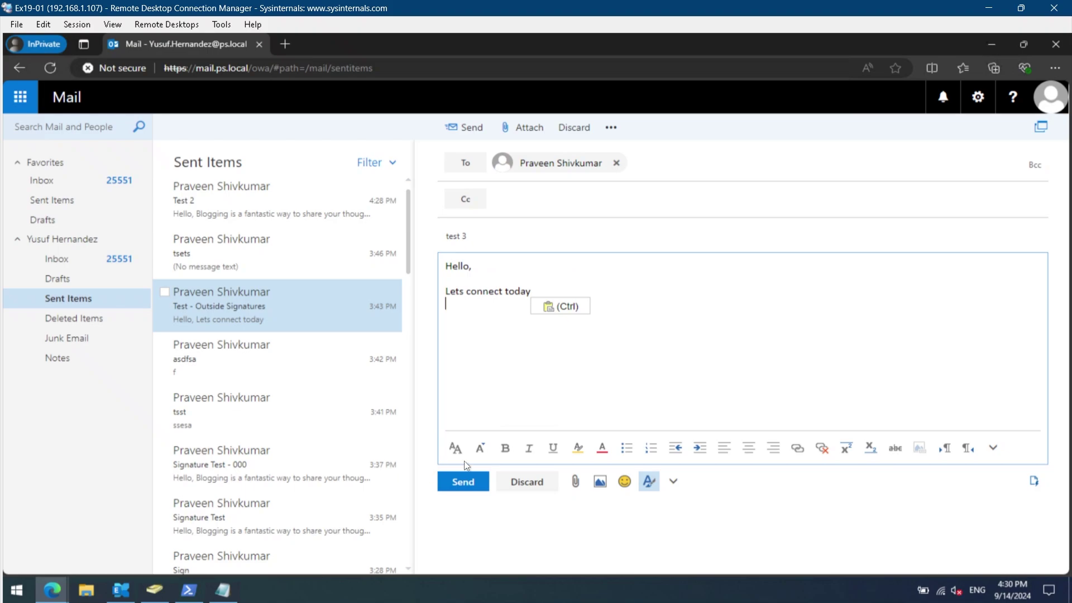
left_click(463, 482)
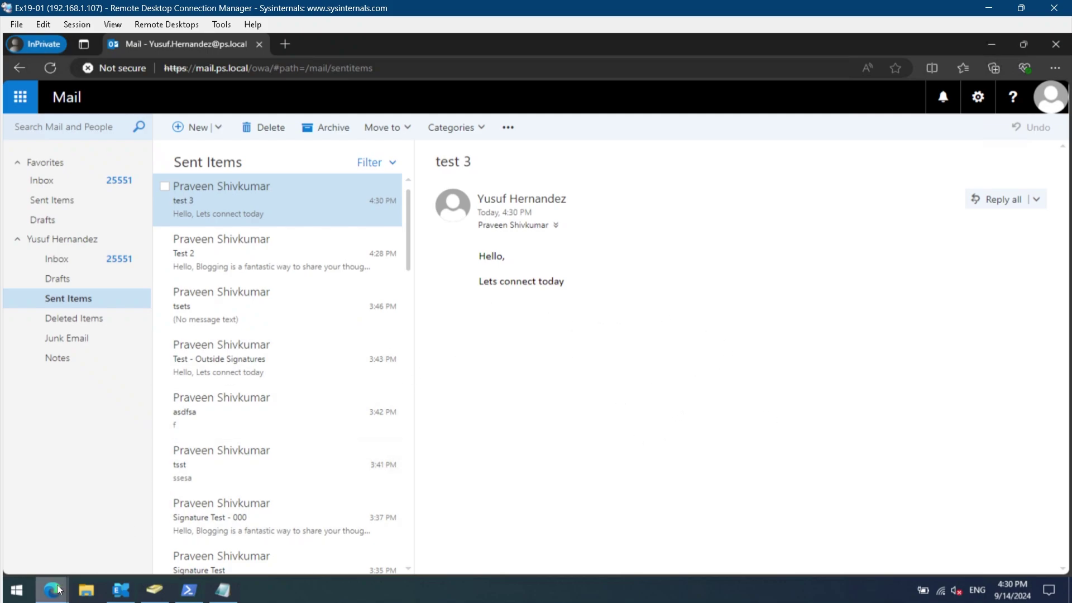
mouse_move(57, 589)
left_click(74, 527)
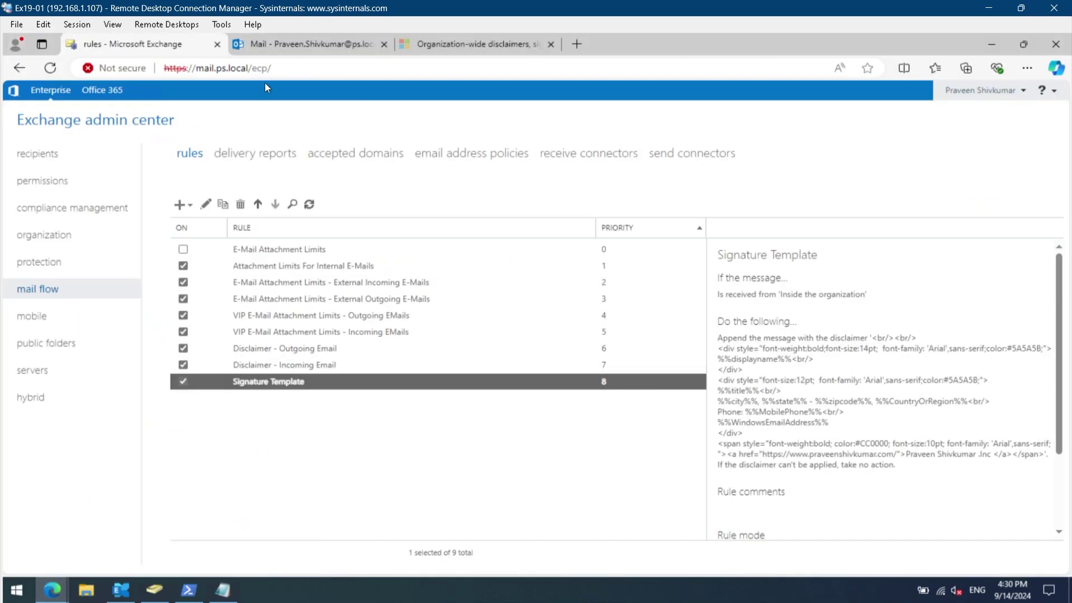
left_click(252, 48)
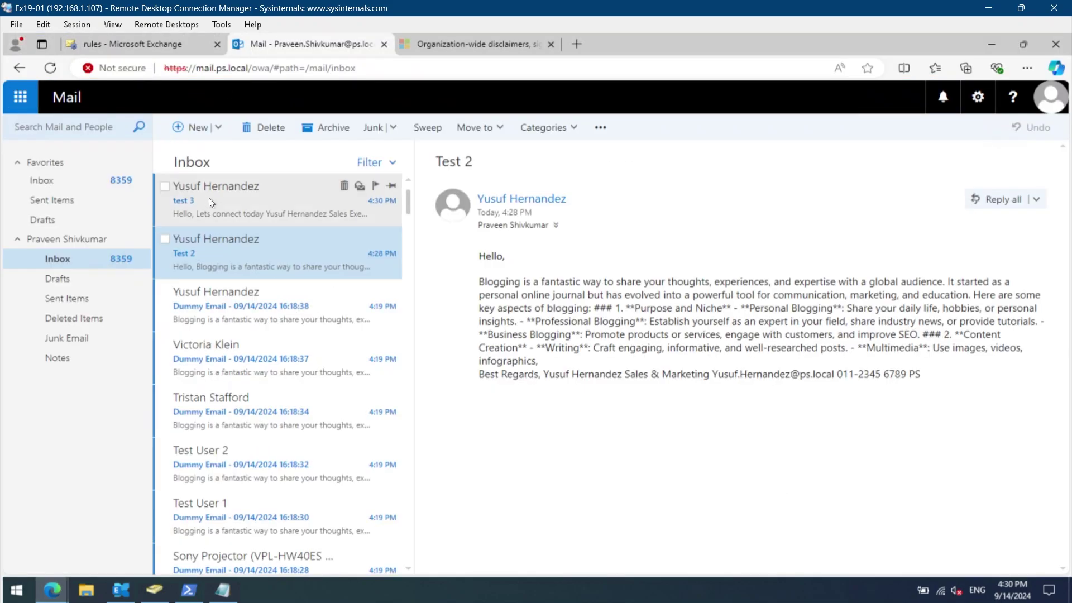
left_click(257, 207)
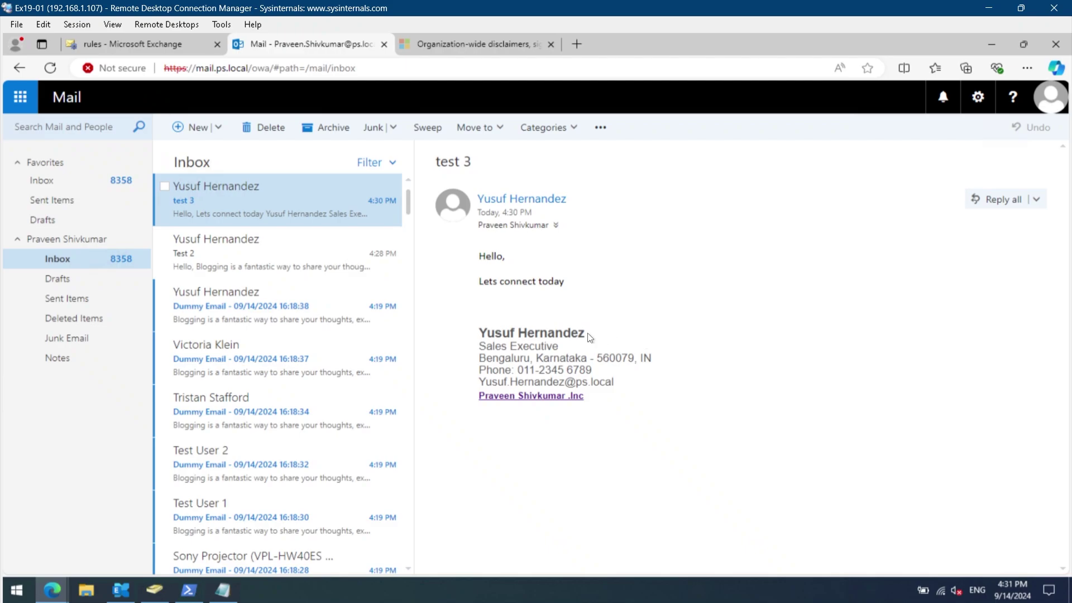
left_click_drag(587, 335, 479, 334)
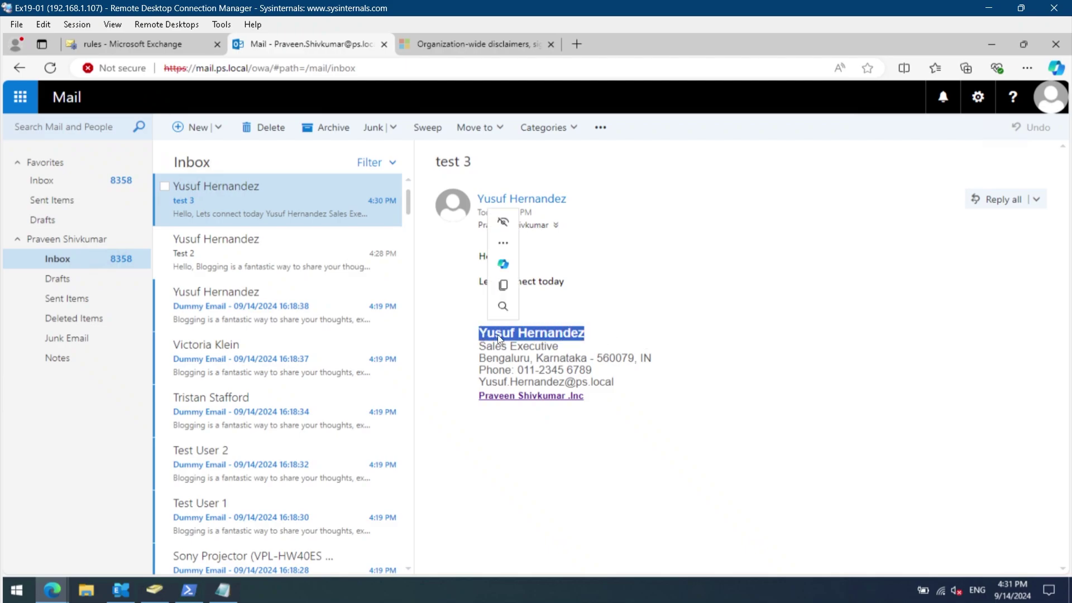
left_click(565, 333)
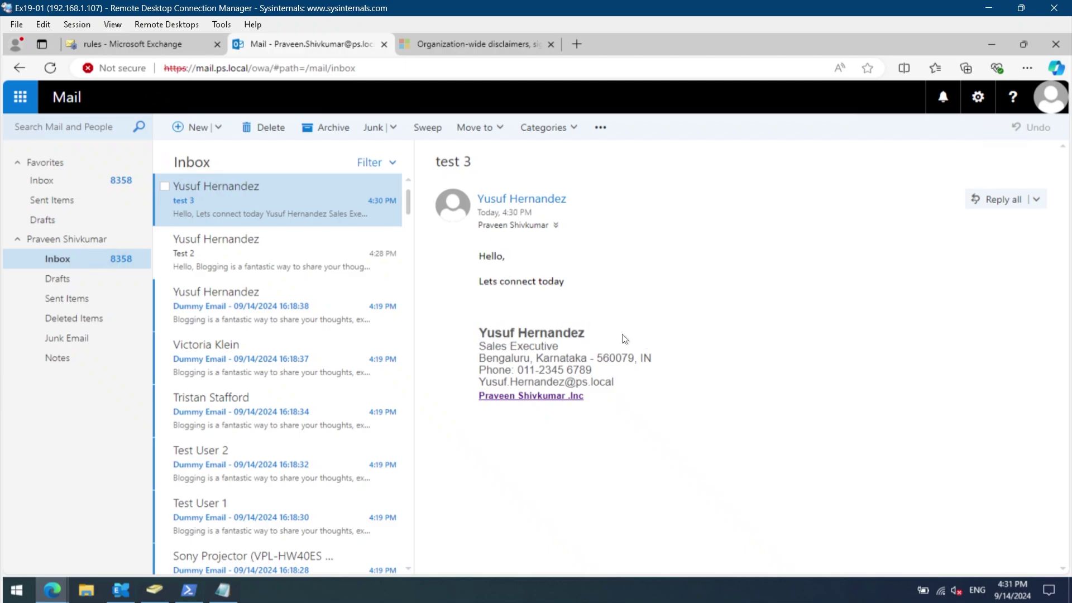
mouse_move(479, 347)
left_mouse_down()
mouse_move(559, 349)
mouse_move(517, 347)
mouse_move(541, 347)
left_mouse_up()
left_click(470, 350)
mouse_move(478, 358)
left_mouse_down()
mouse_move(511, 370)
mouse_move(523, 358)
mouse_move(640, 358)
left_mouse_up()
left_click(665, 367)
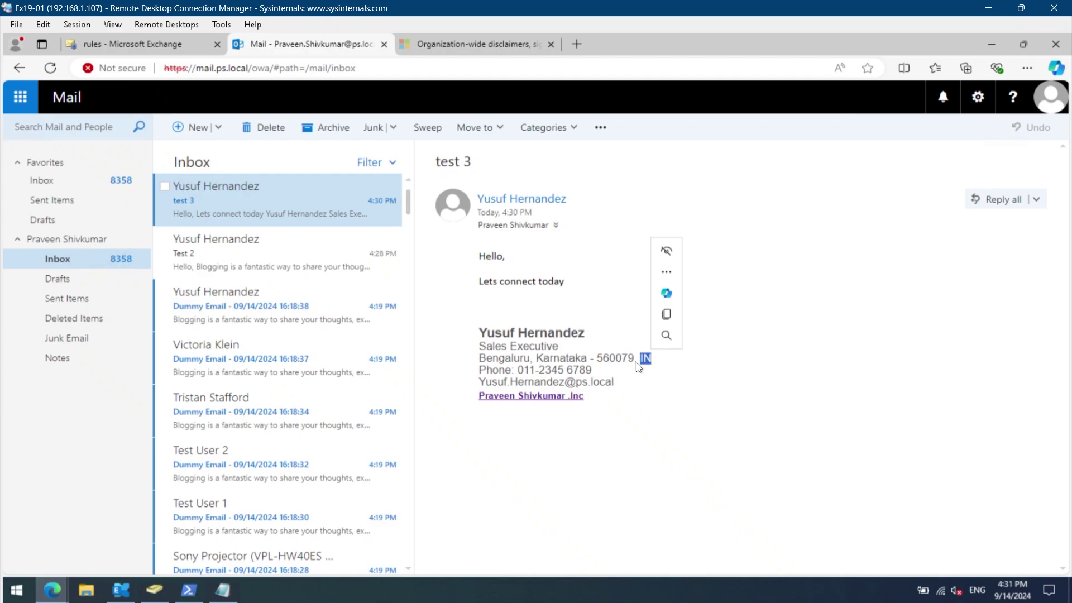
key("ctrl+c")
mouse_move(515, 370)
left_mouse_down()
mouse_move(480, 371)
mouse_move(592, 372)
left_mouse_up()
left_click(522, 371)
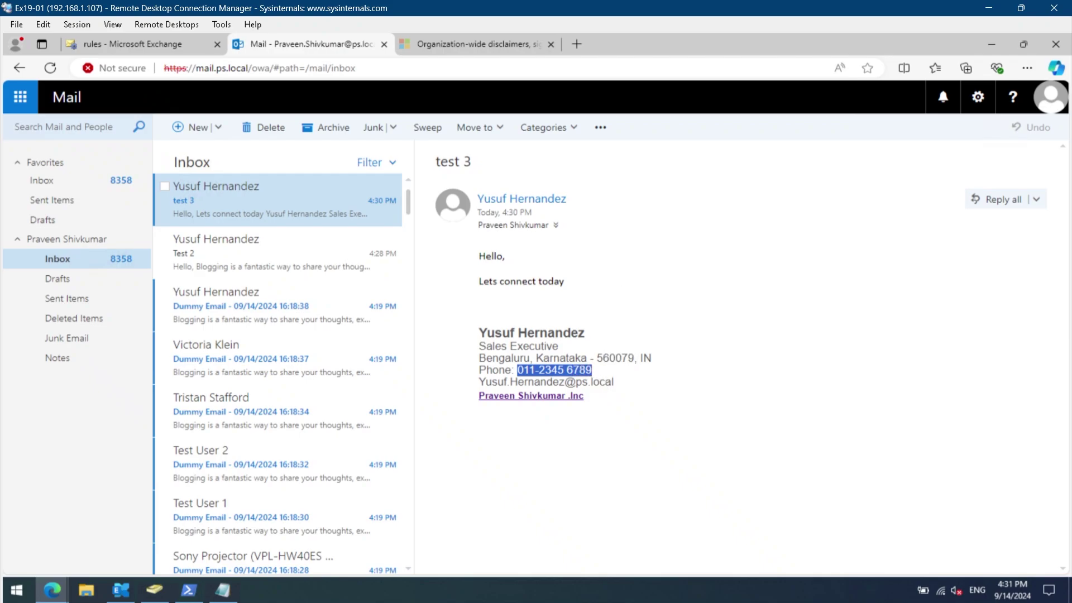
left_click(617, 383)
left_click_drag(615, 382, 481, 382)
left_click(698, 411)
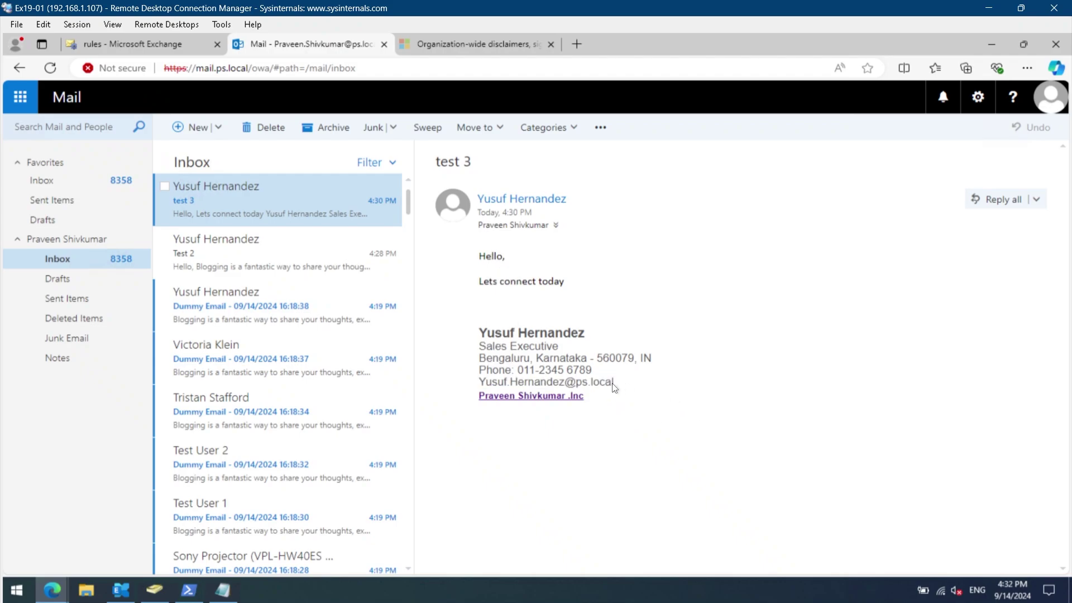
Follow the signature's company link to the blog, close that tab, and open the Signature Template rule.
left_click(570, 396)
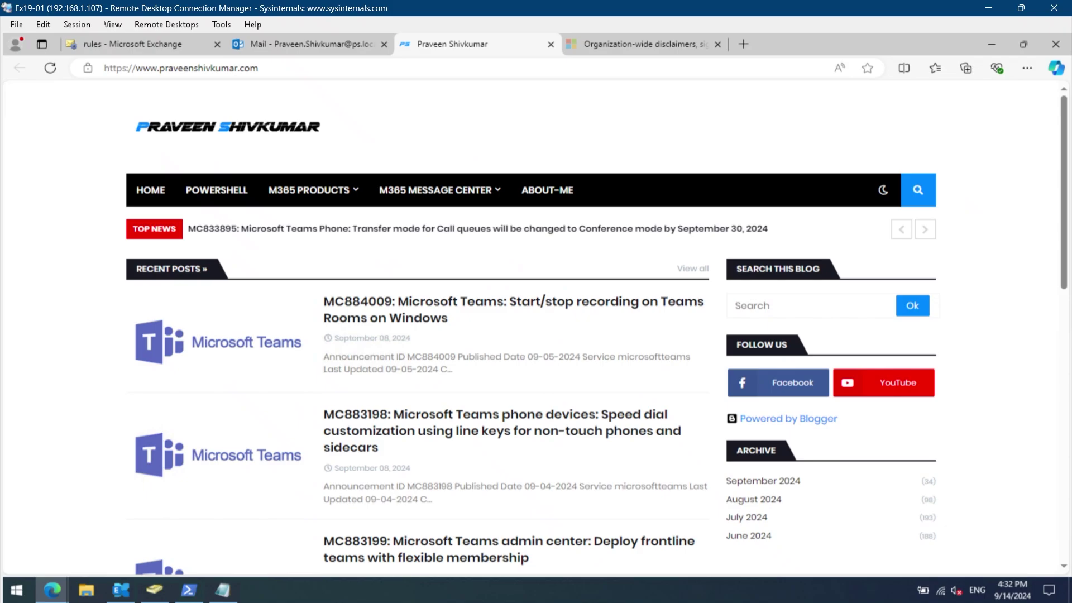
middle_click(451, 44)
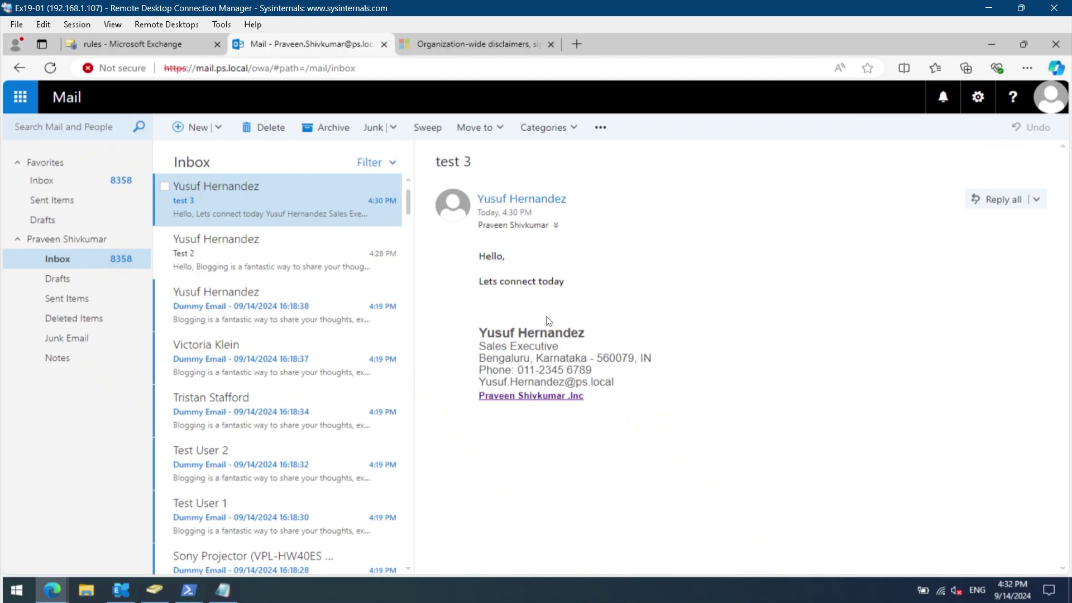
left_click(182, 49)
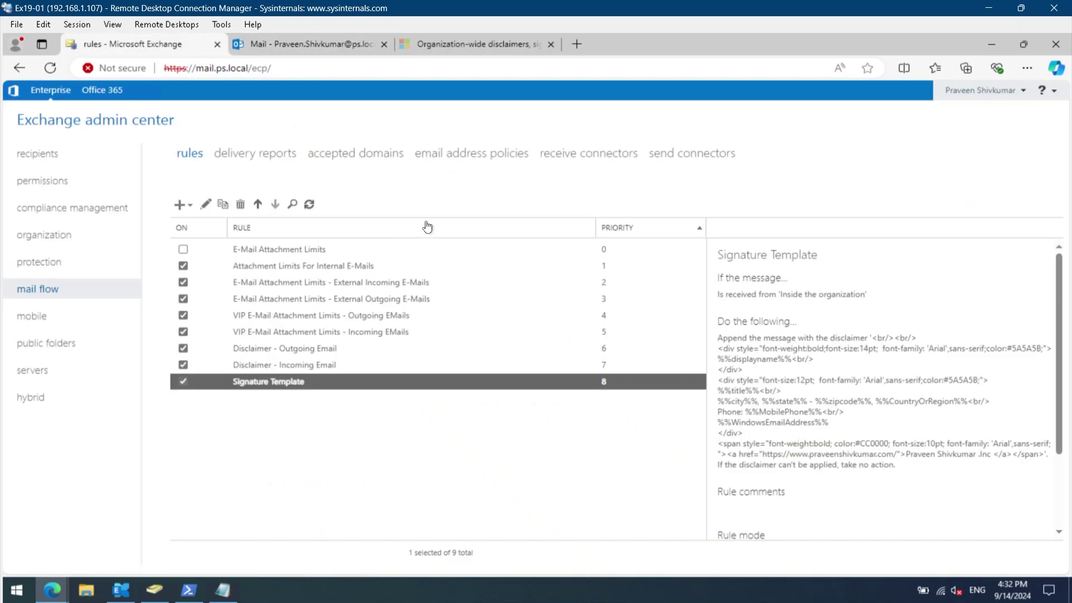
double_click(510, 382)
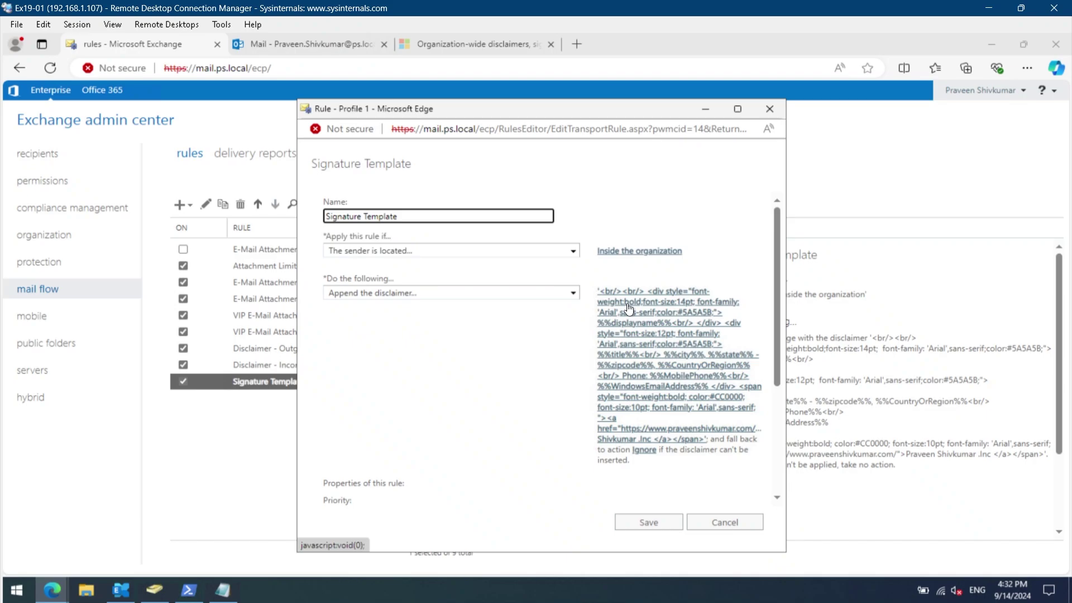
Cancel the rule editor and select the 'Hello, Lets connect today' text in the inbox.
left_click(648, 523)
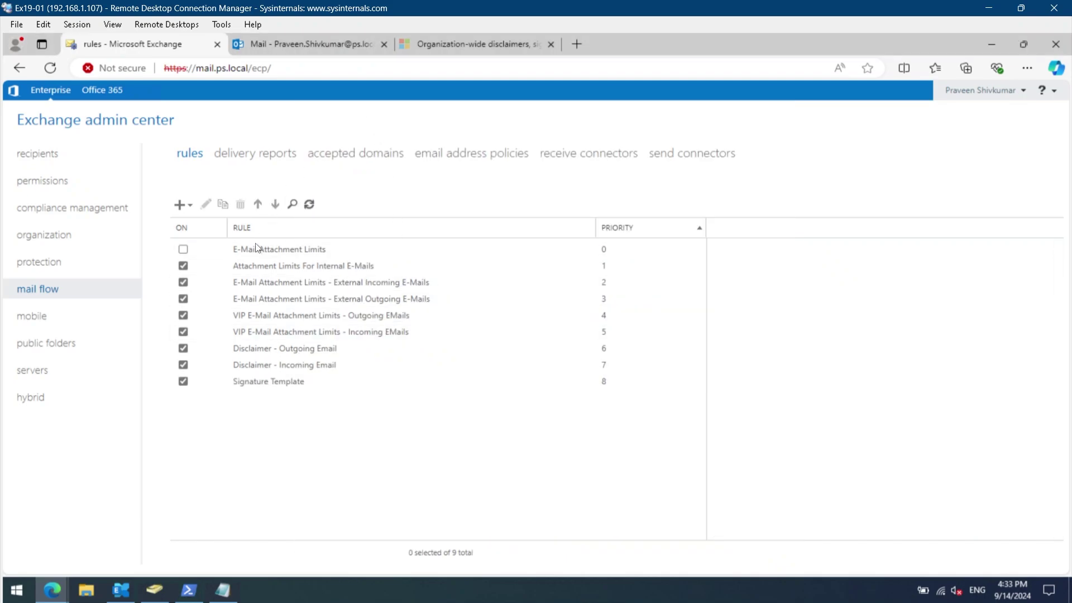
left_click(313, 50)
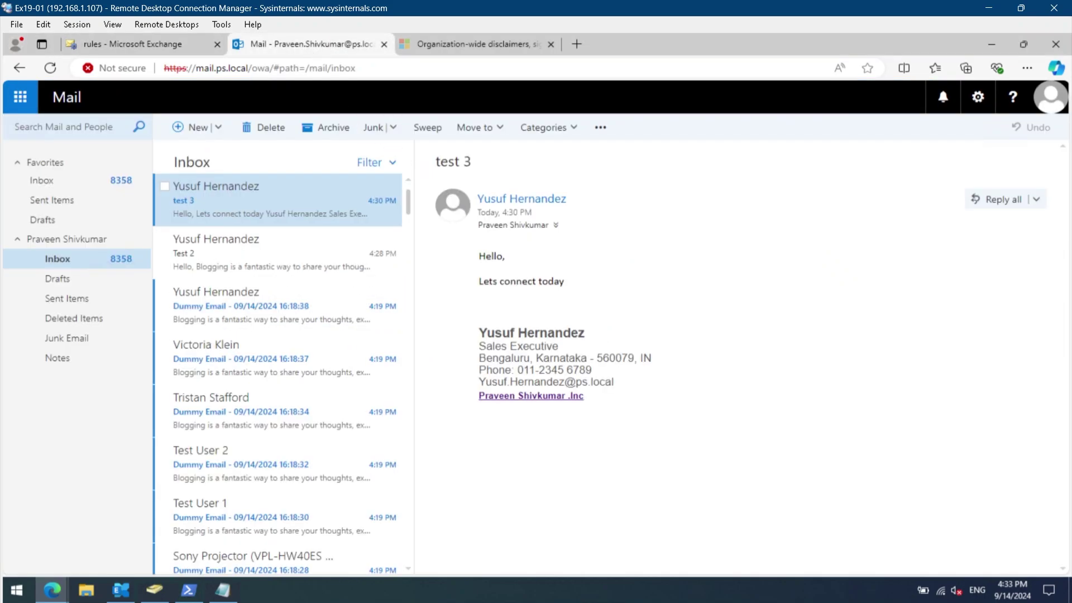
left_click_drag(573, 286, 484, 249)
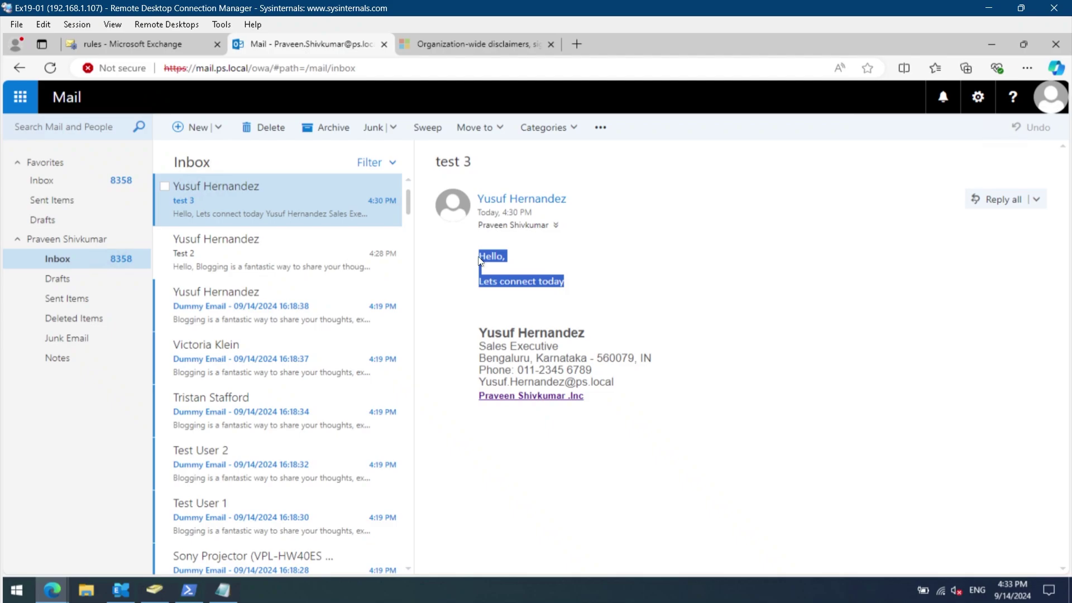
Send 'Test 4' with the pasted greeting to the sales executive.
left_click(197, 127)
left_click(498, 165)
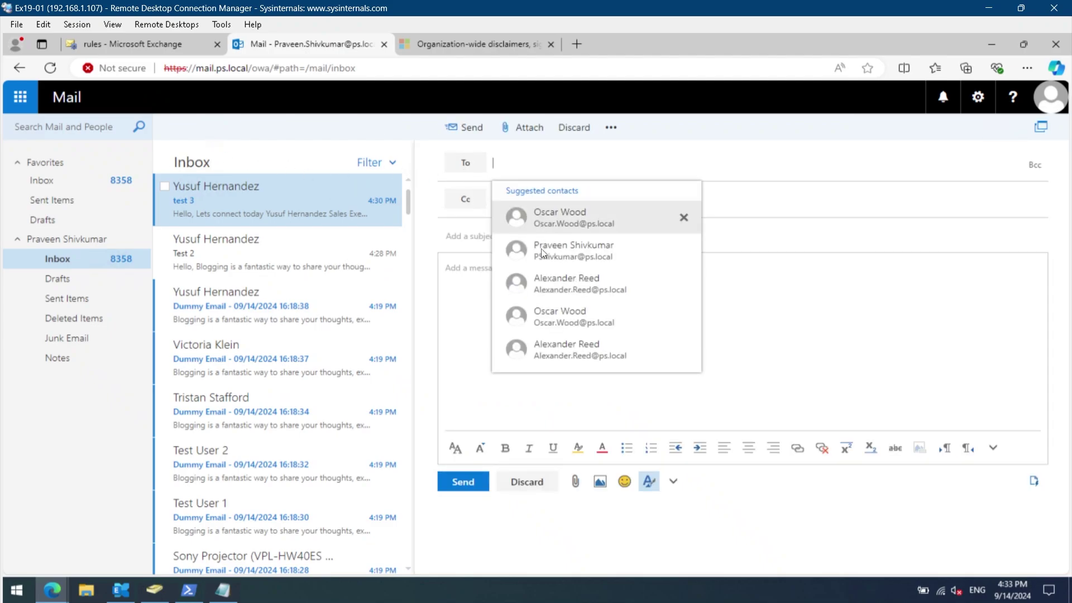
type("yu")
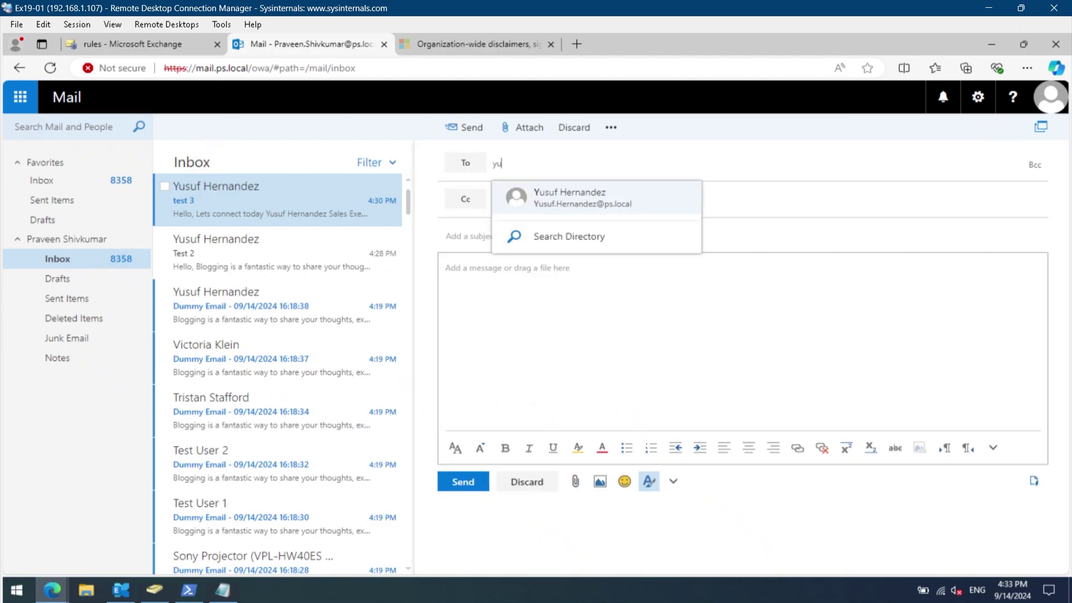
left_click(555, 199)
type("Test 4")
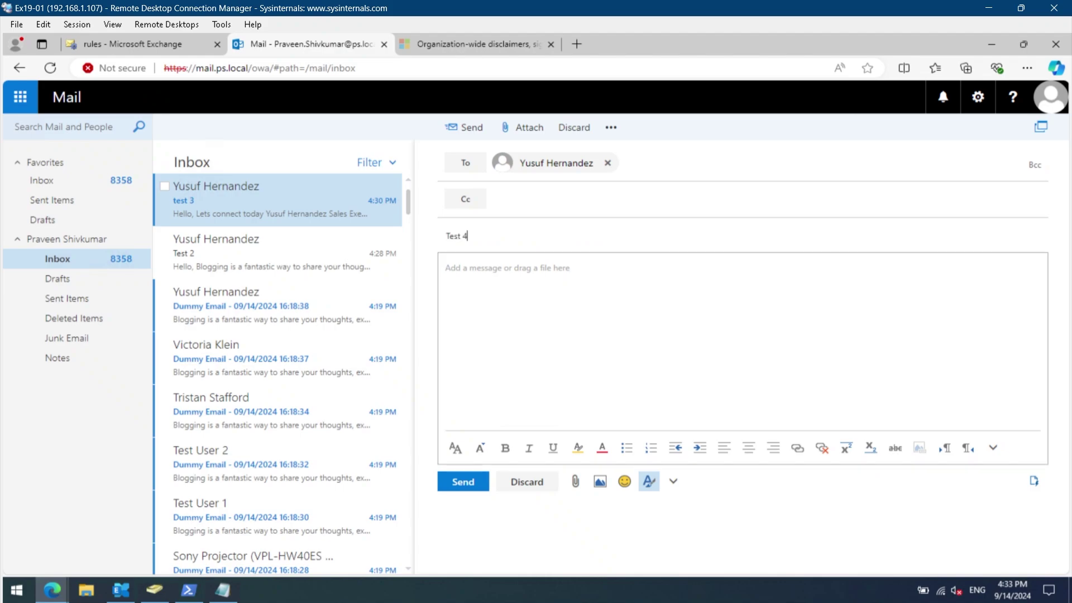
left_click(508, 268)
key("ctrl+v")
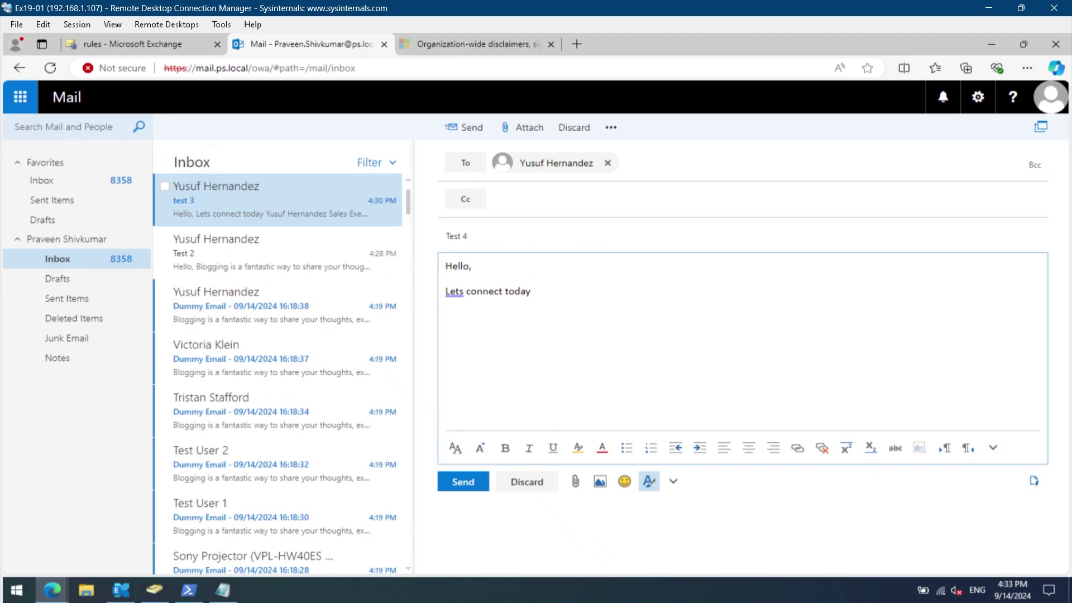
left_click(465, 127)
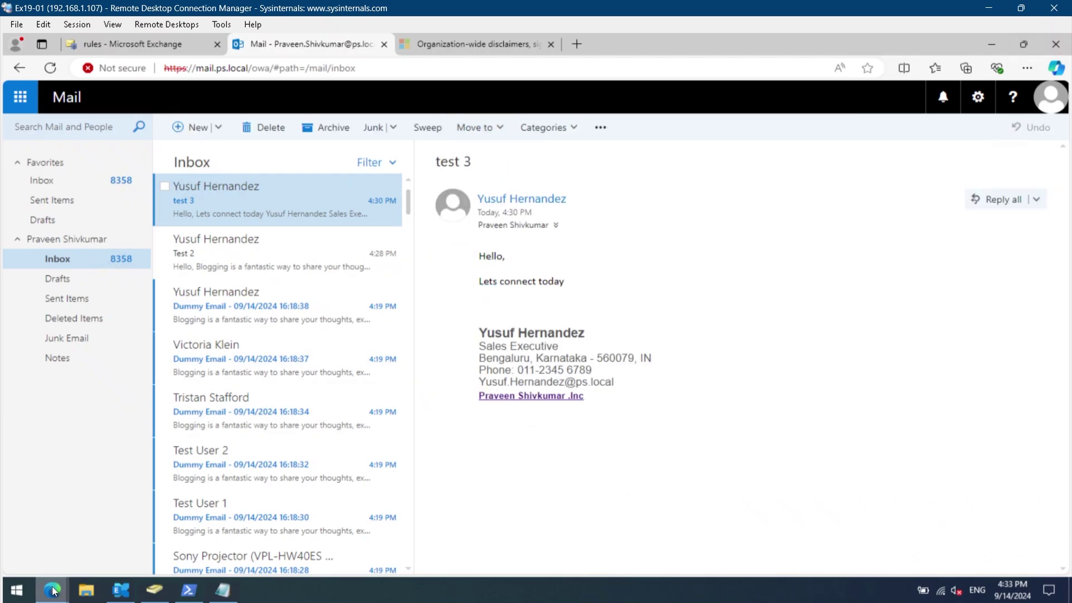
In the recipient's InPrivate mail window, restore the window and open Test 4 from the Inbox.
mouse_move(52, 581)
left_click(223, 525)
left_click_drag(404, 45, 984, 100)
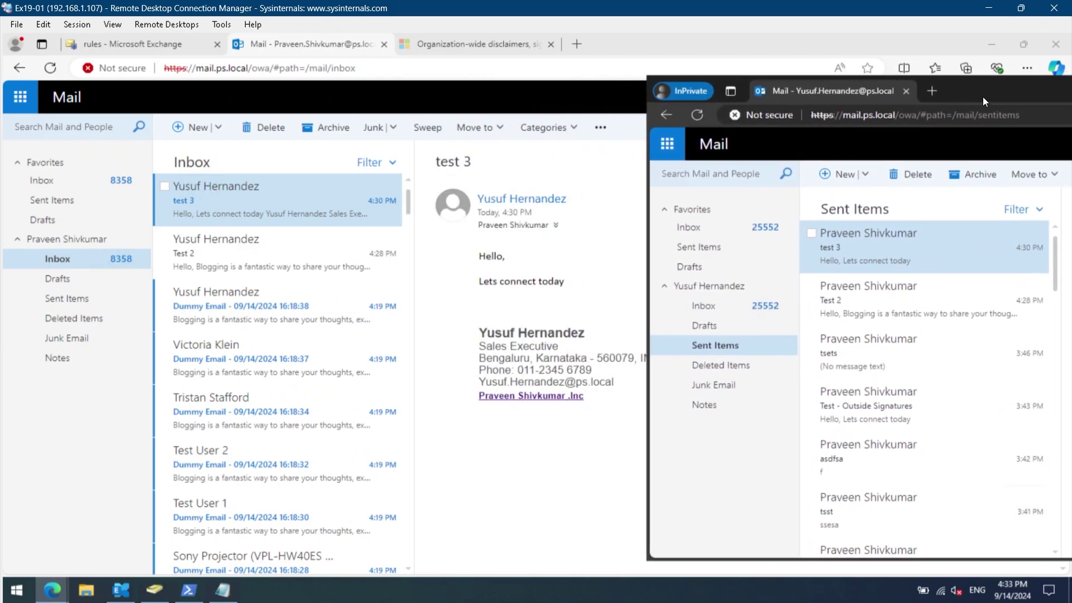
left_click(772, 314)
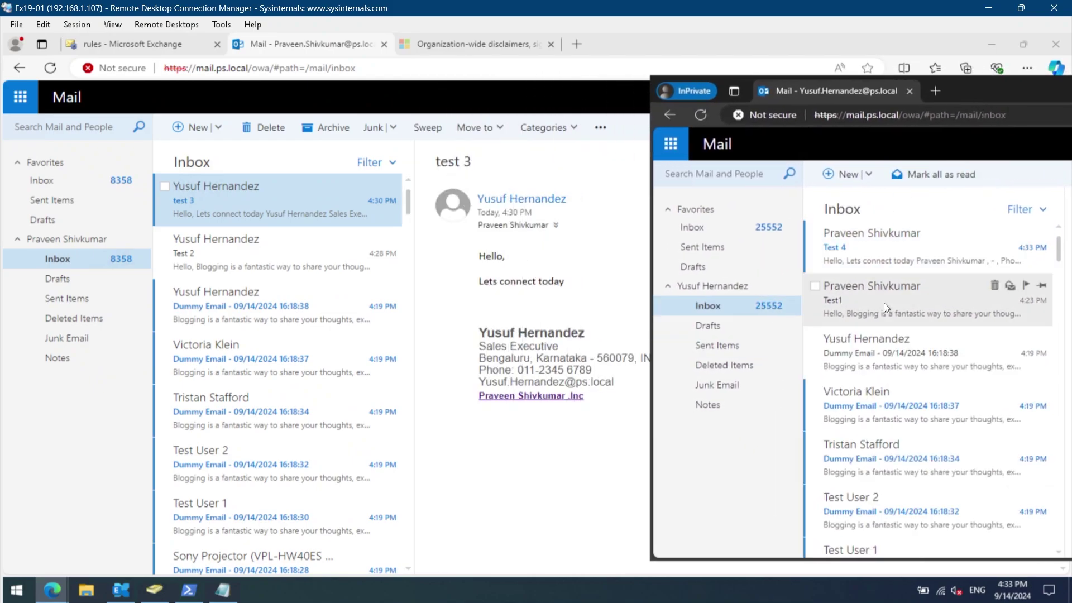
left_click(869, 256)
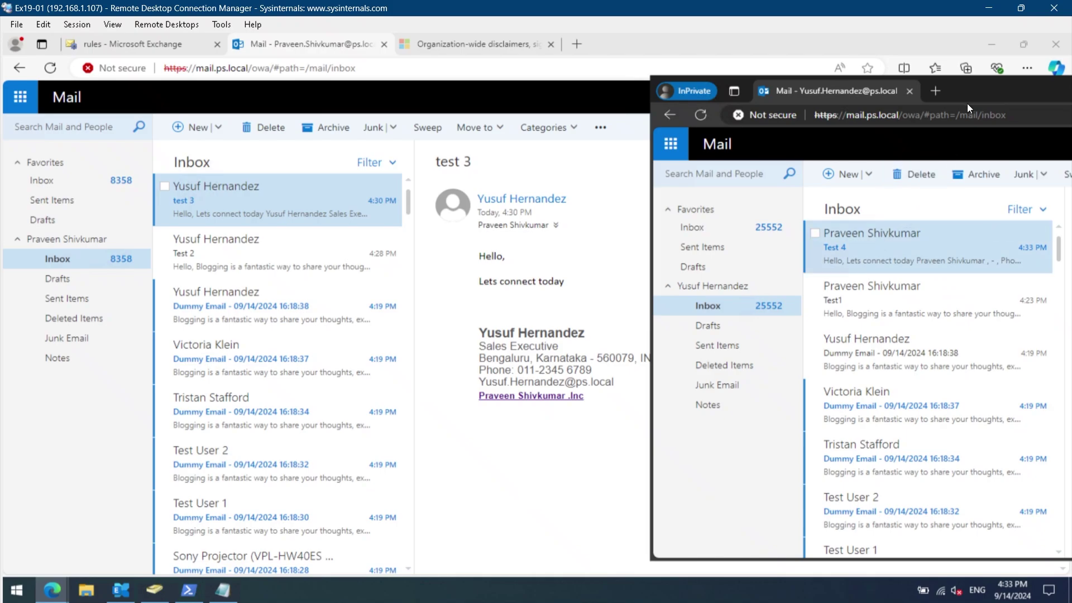
Move the recipient window left and highlight the blank title and phone lines in the signature.
left_click_drag(654, 89, 16, 87)
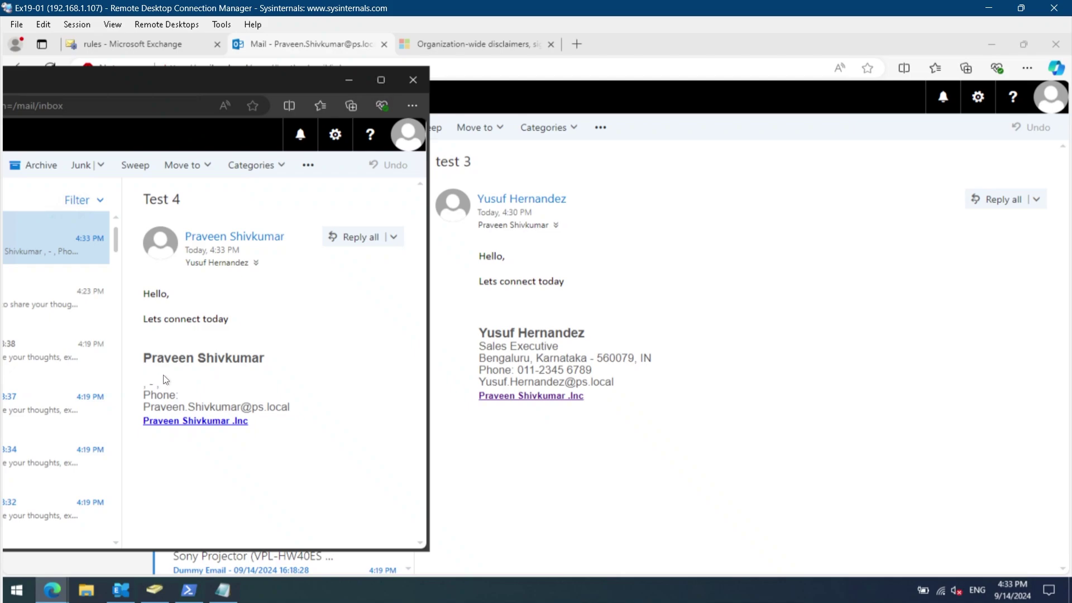
mouse_move(165, 393)
left_mouse_down()
mouse_move(153, 383)
mouse_move(145, 190)
mouse_move(145, 391)
left_mouse_up()
left_click(188, 397)
key("shift+Left")
left_click_drag(177, 394, 188, 407)
left_click(187, 407)
Refresh the PS folder and review the sender's Profile, Telephones and Organization tabs, closing without changes.
left_click(154, 591)
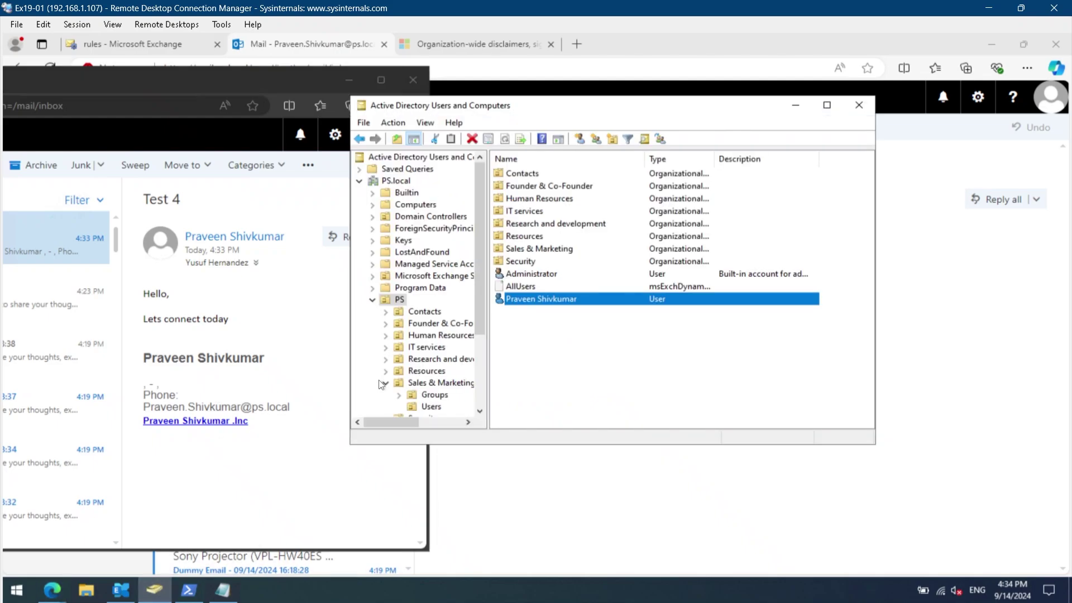
right_click(552, 333)
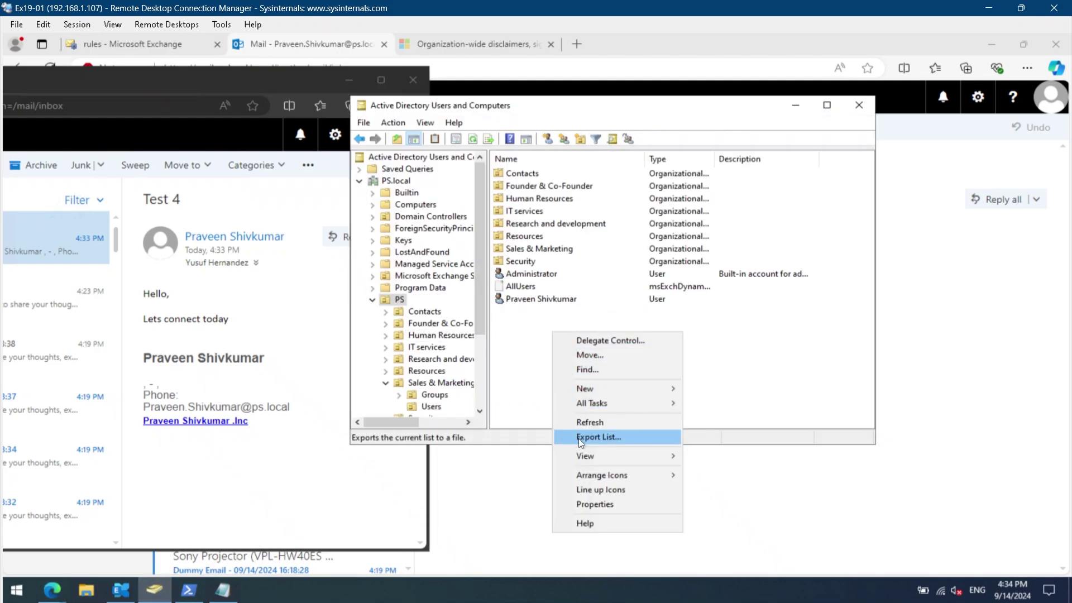
left_click(581, 422)
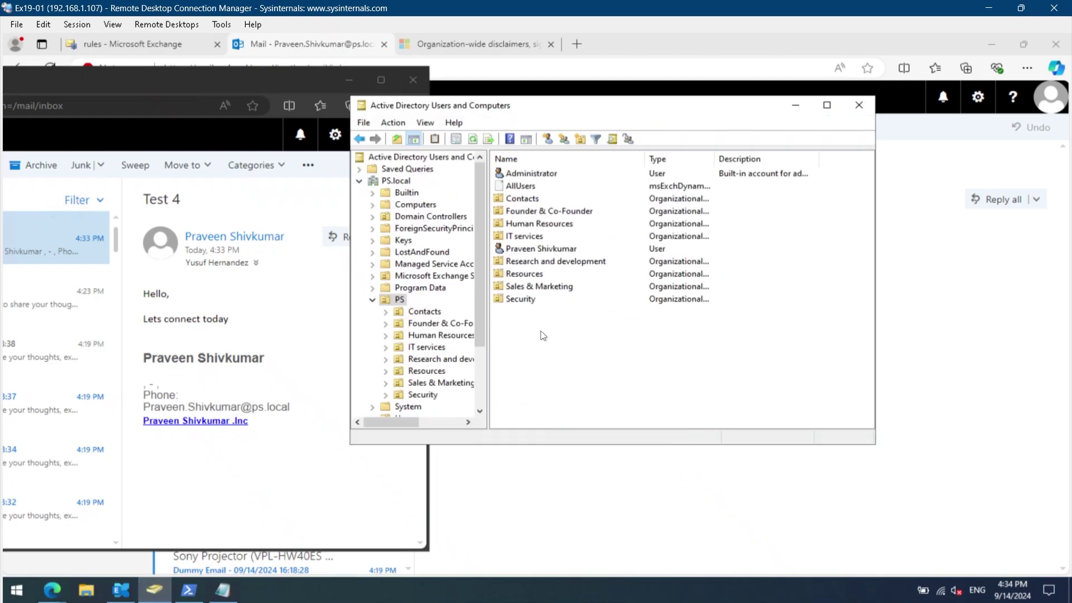
left_click(546, 250)
double_click(546, 250)
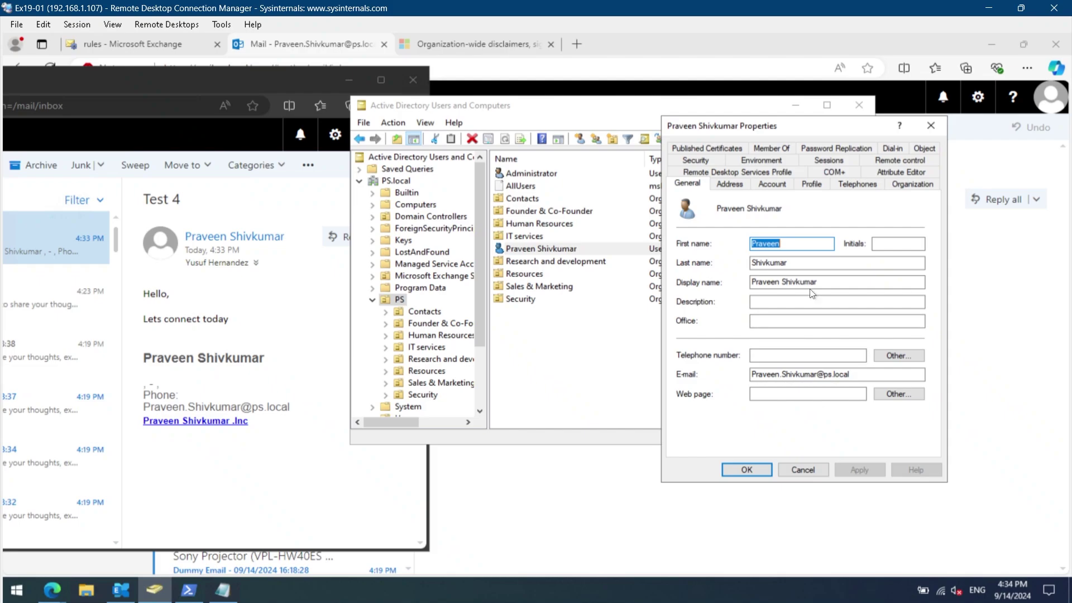
left_click(821, 186)
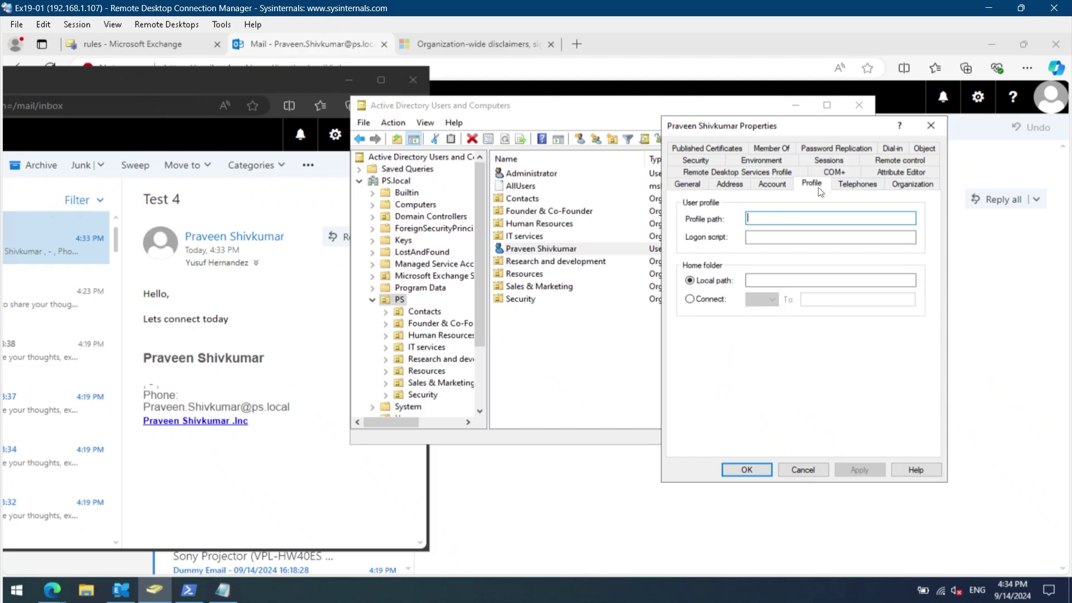
left_click(859, 183)
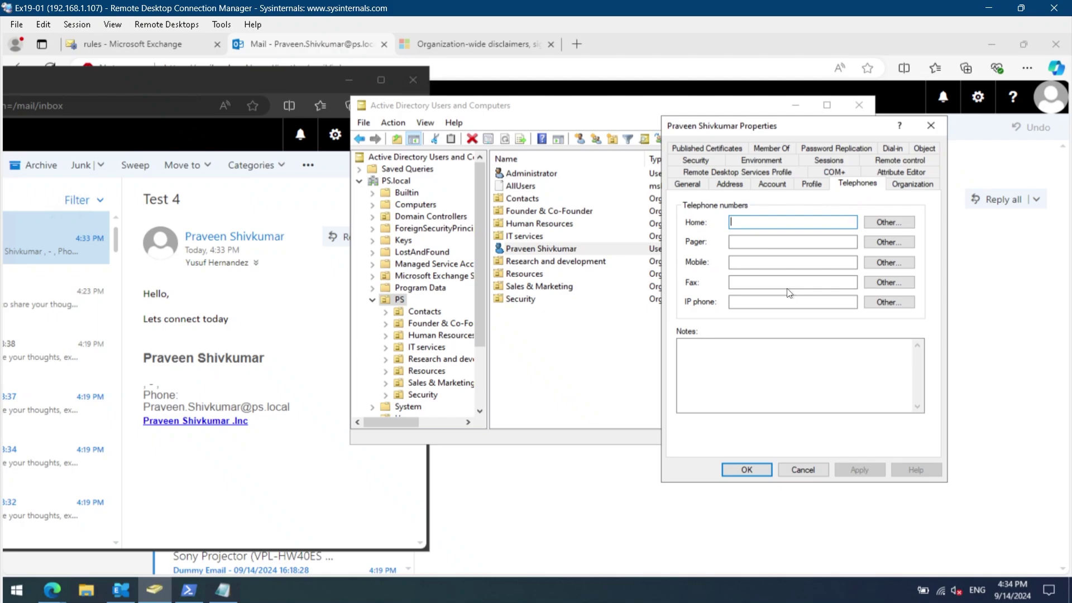
left_click(912, 188)
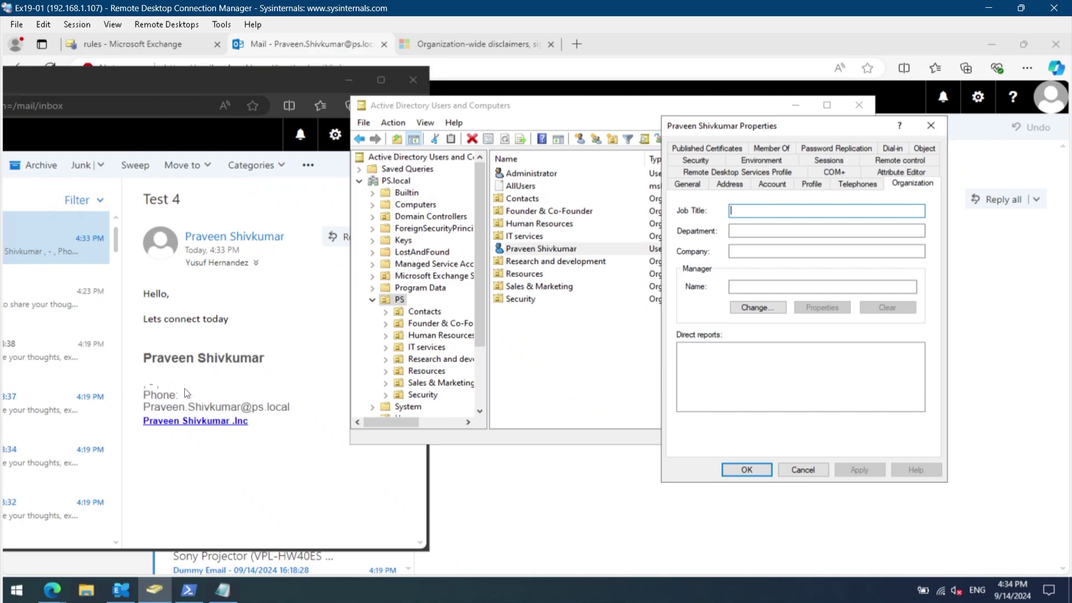
left_click(802, 470)
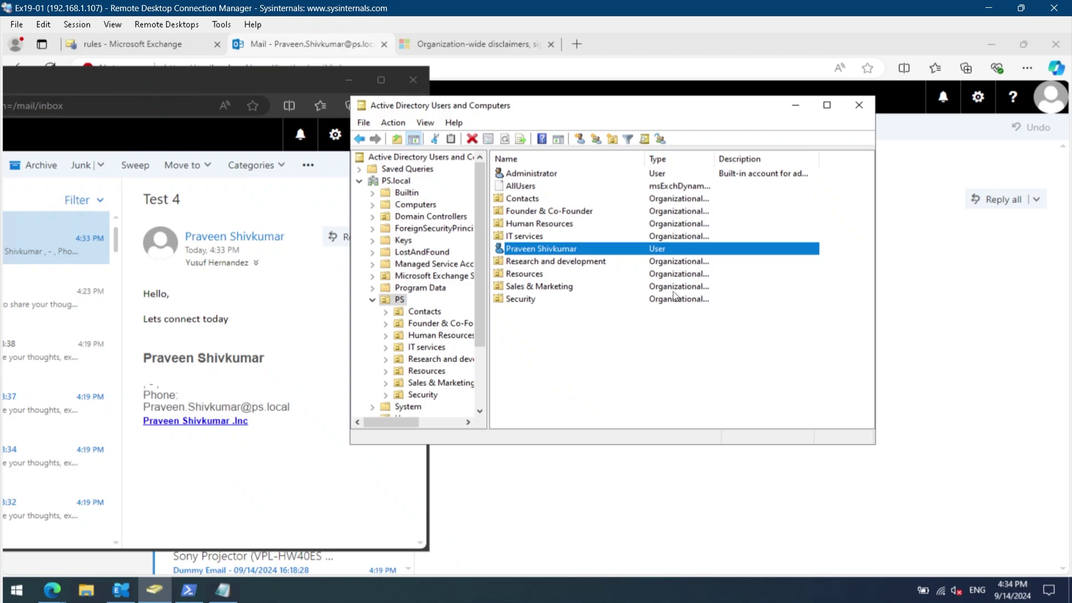
left_click(795, 108)
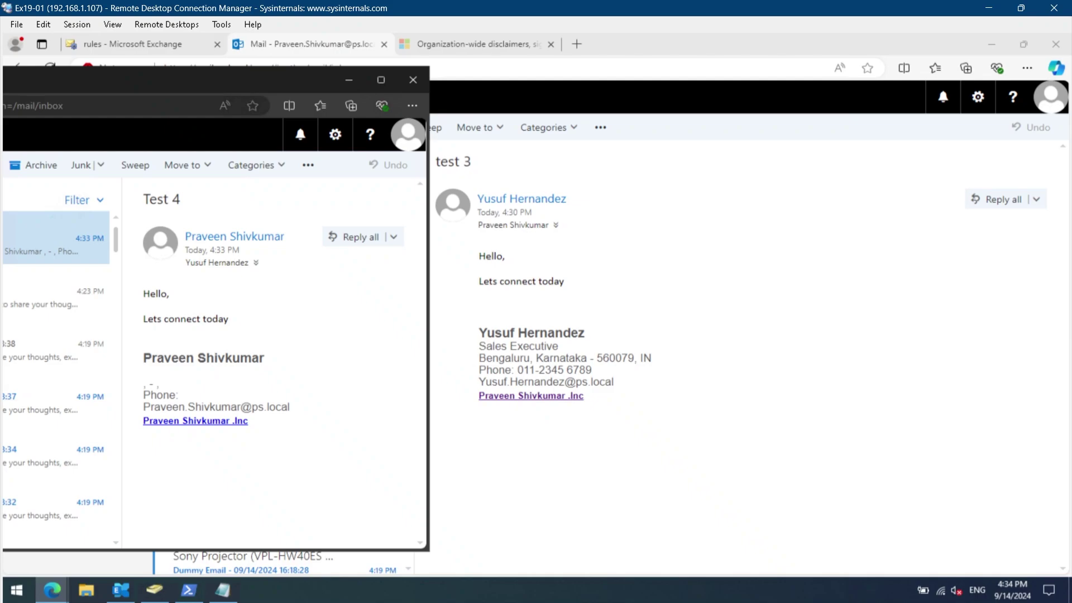
Return to the mail flow rules and review the Signature Template and Disclaimer - Outgoing Email details.
left_click(351, 81)
left_click(171, 48)
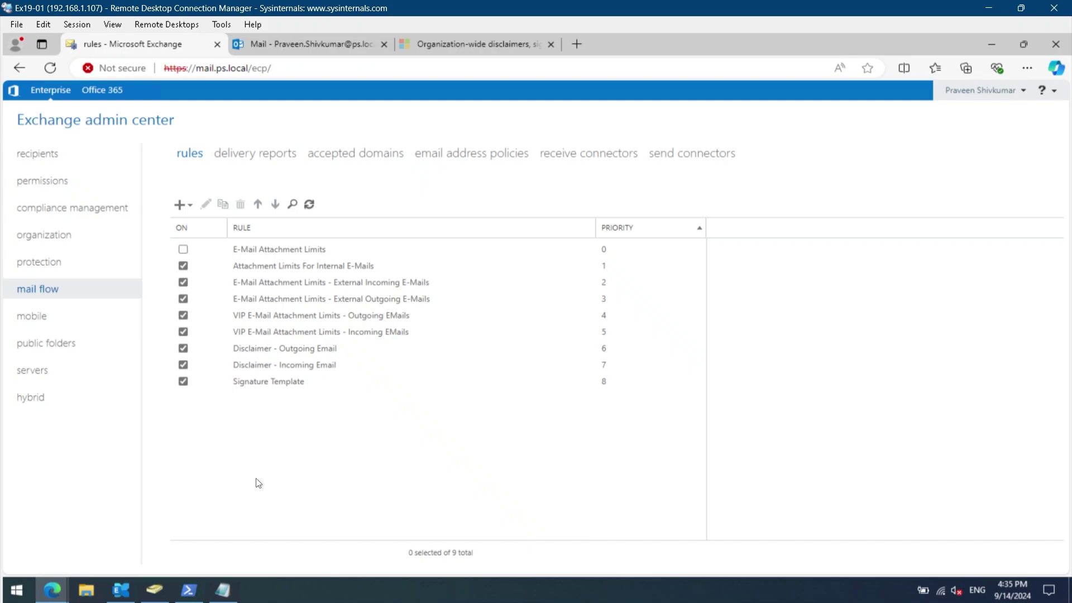
left_click(263, 384)
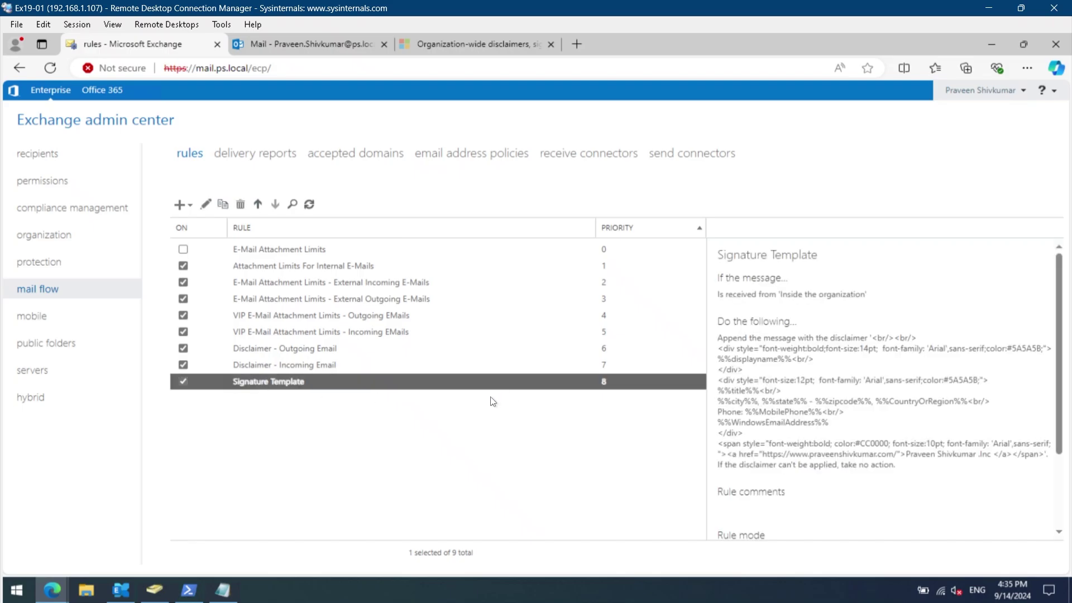
left_click(290, 349)
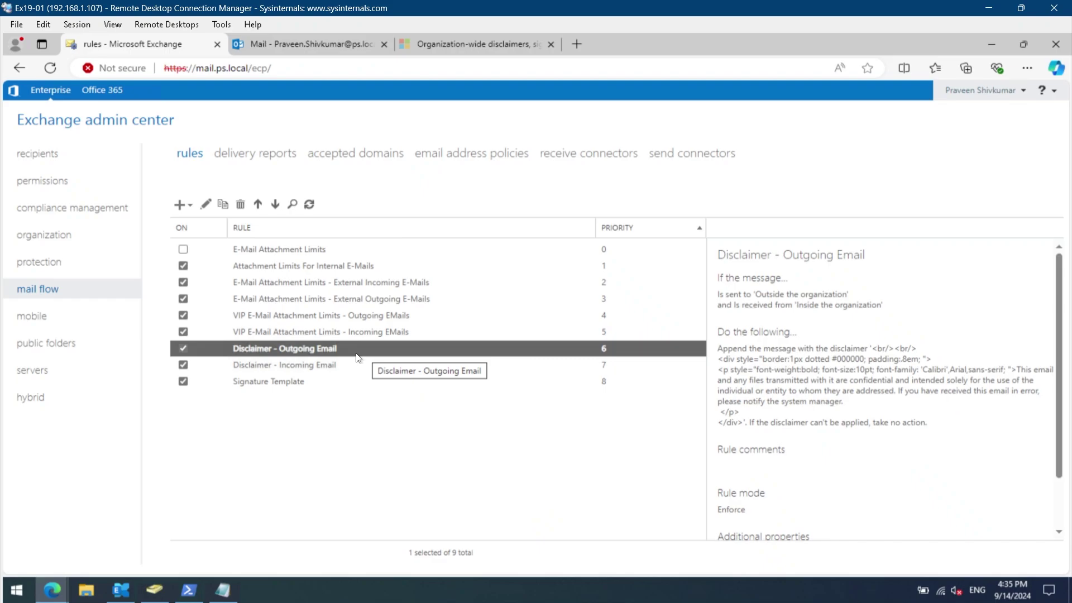
Change the Disclaimer - Outgoing Email recipient location to 'Inside the organization' and save.
double_click(325, 355)
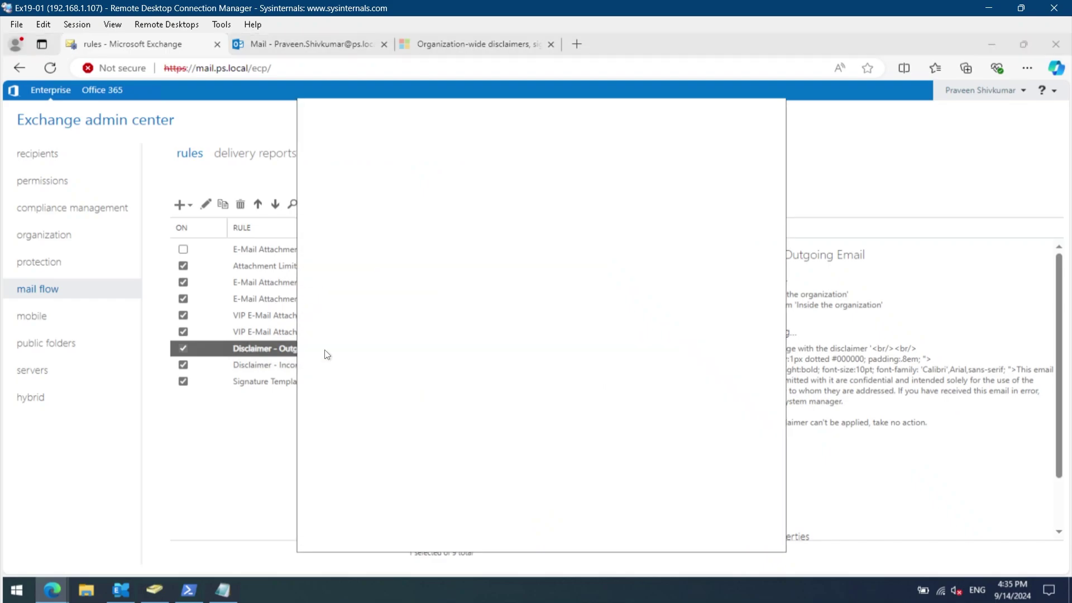
left_click(644, 280)
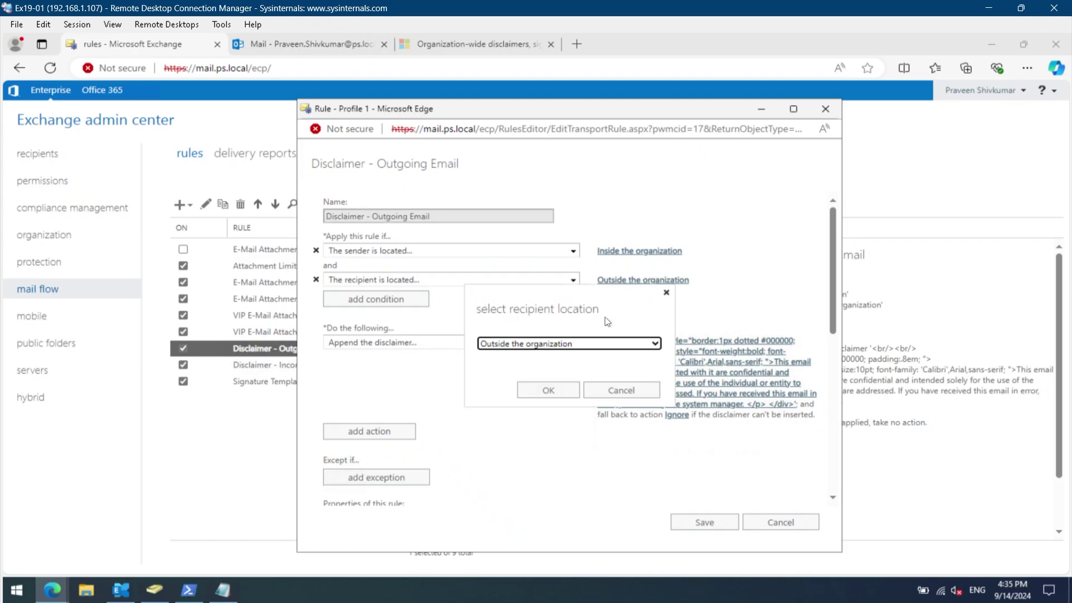
left_click(596, 343)
left_click(571, 359)
left_click(576, 391)
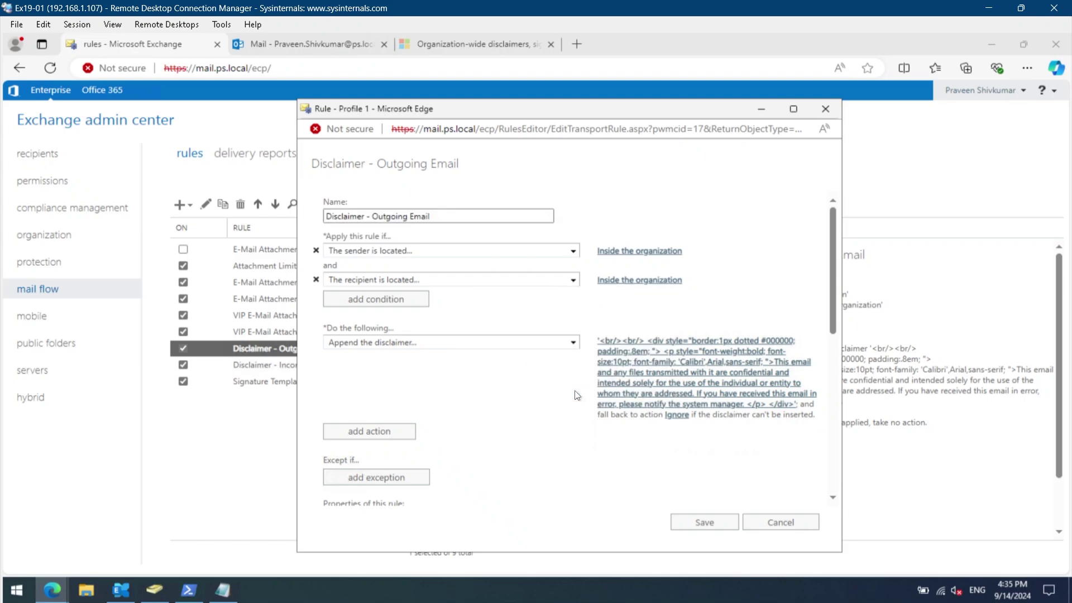
left_click(693, 521)
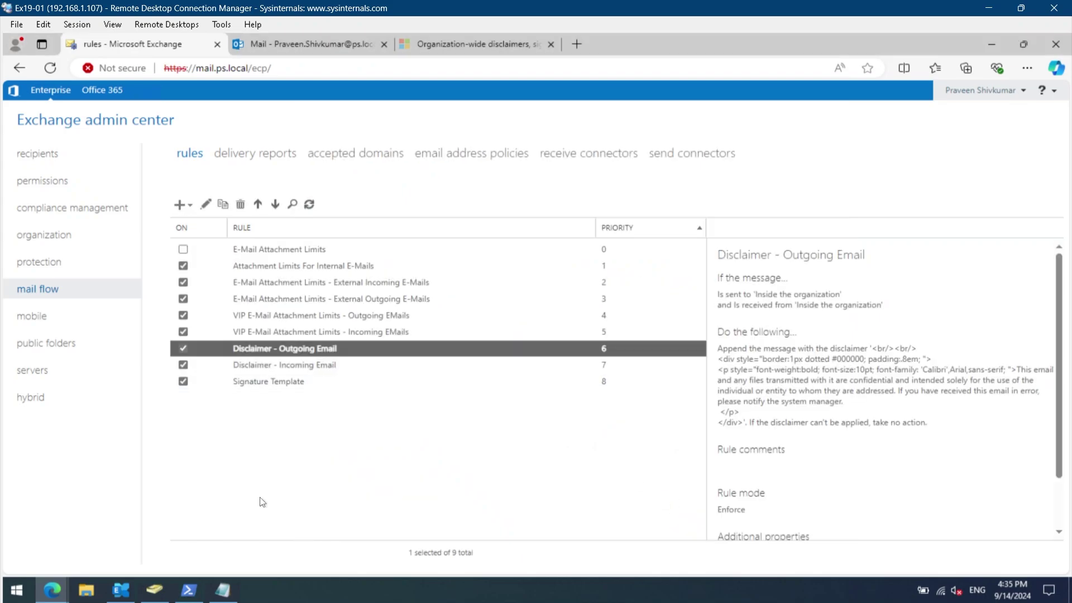
From the sender's webmail, send 'Test 5' with the pasted 'Hello, Lets connect today' body to the other user.
mouse_move(51, 590)
left_click(223, 528)
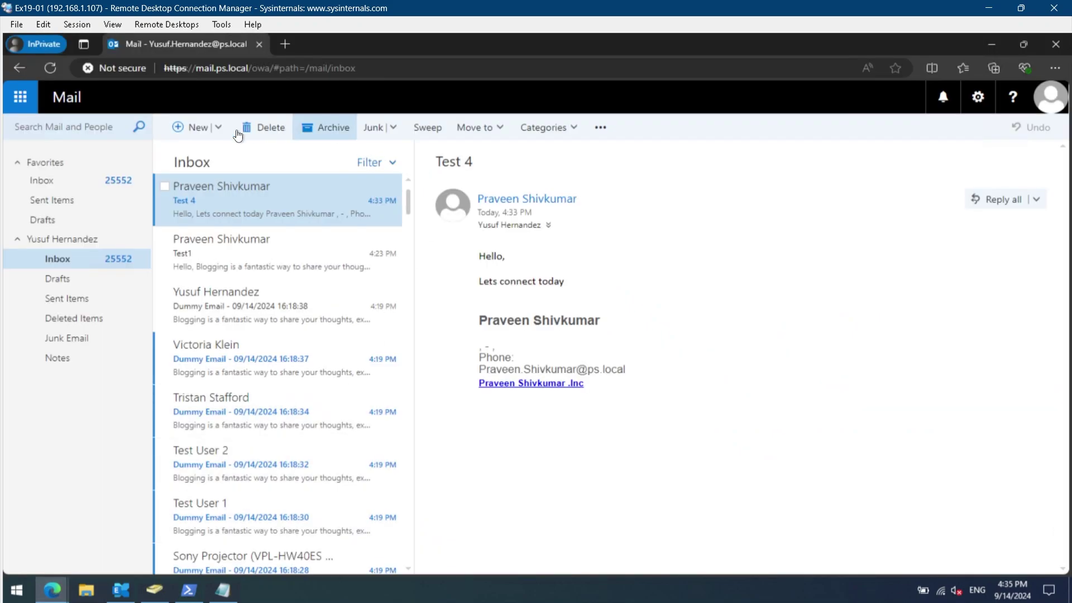
left_click(195, 128)
type("Hello,  Lets connect today")
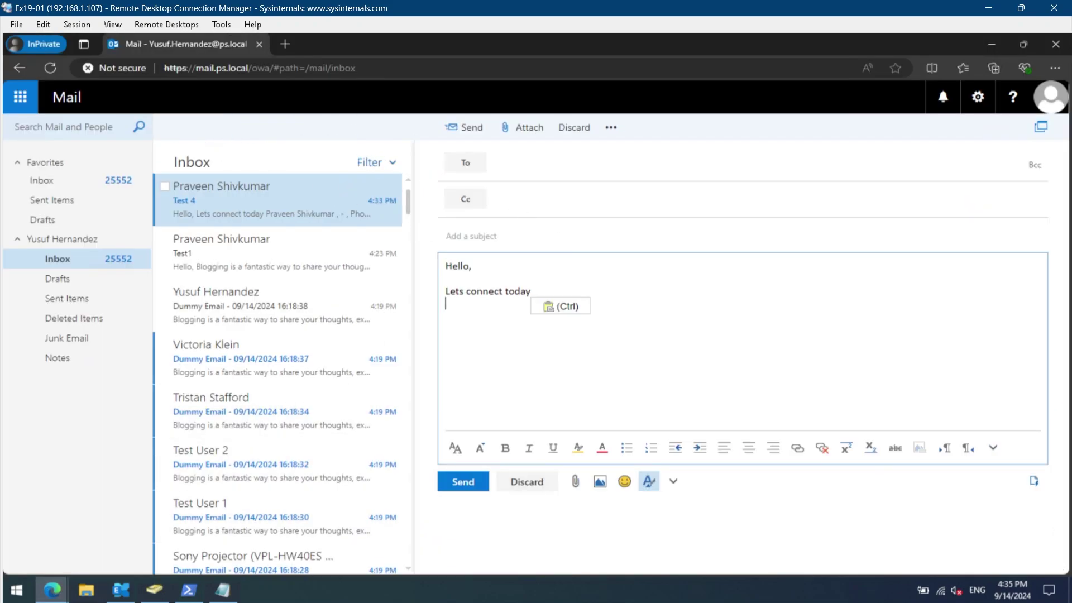
left_click(558, 163)
left_click(558, 282)
left_click(469, 236)
type("Test 5")
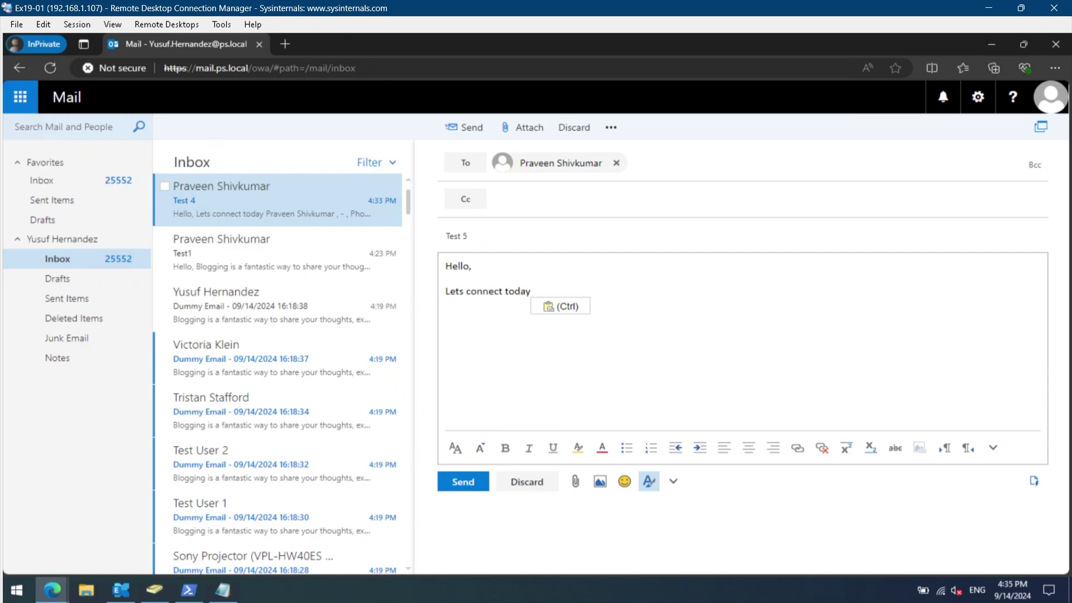
left_click(463, 127)
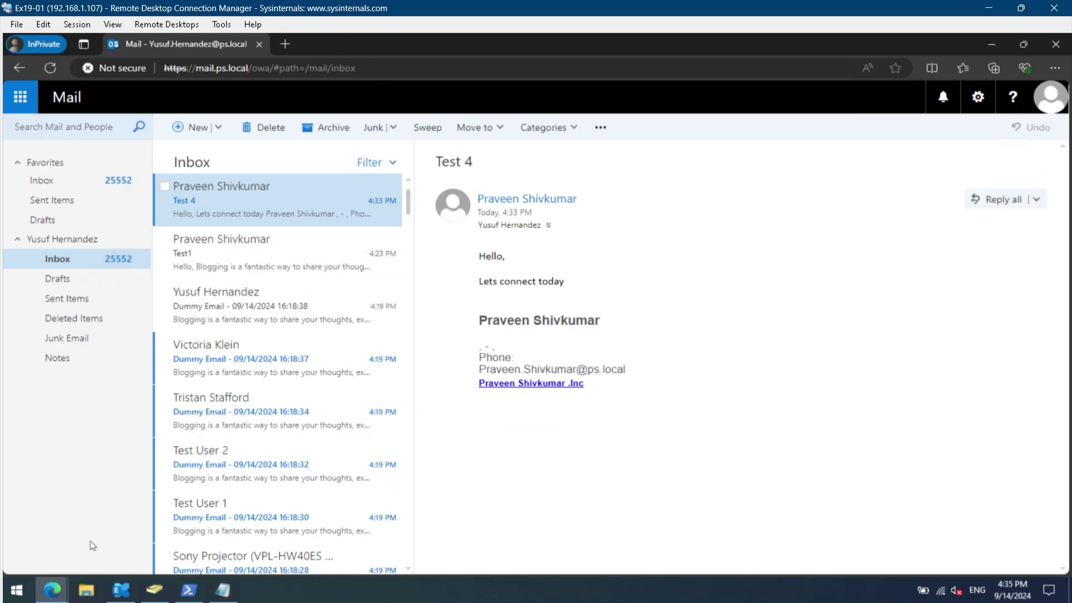
Open Test 5 in the recipient's inbox, select its signature and disclaimer text, then go back to the rules list.
mouse_move(52, 581)
left_click(56, 539)
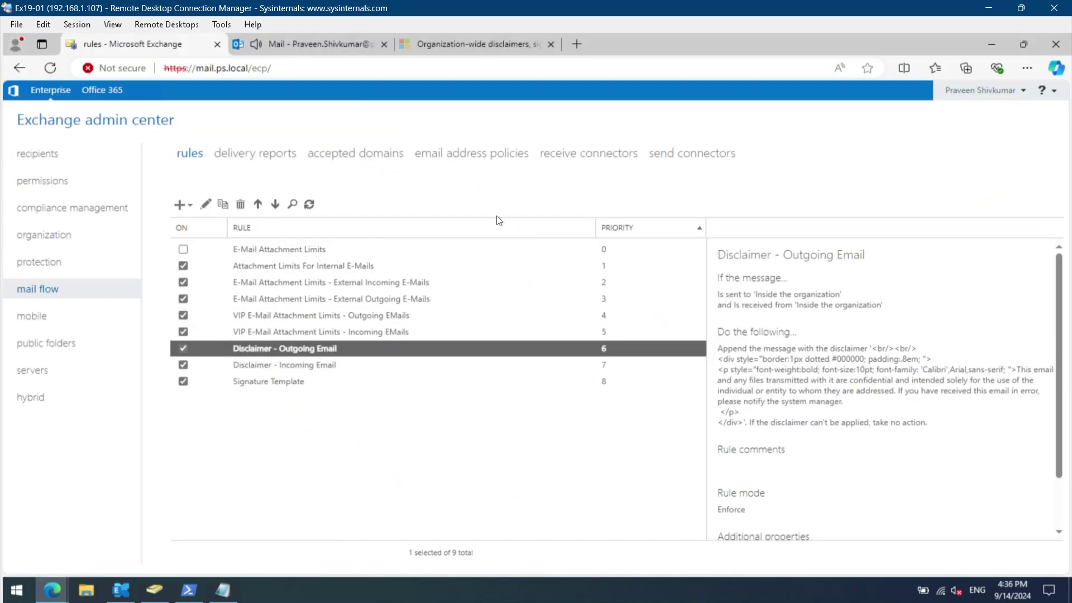
left_click(301, 52)
left_click(247, 189)
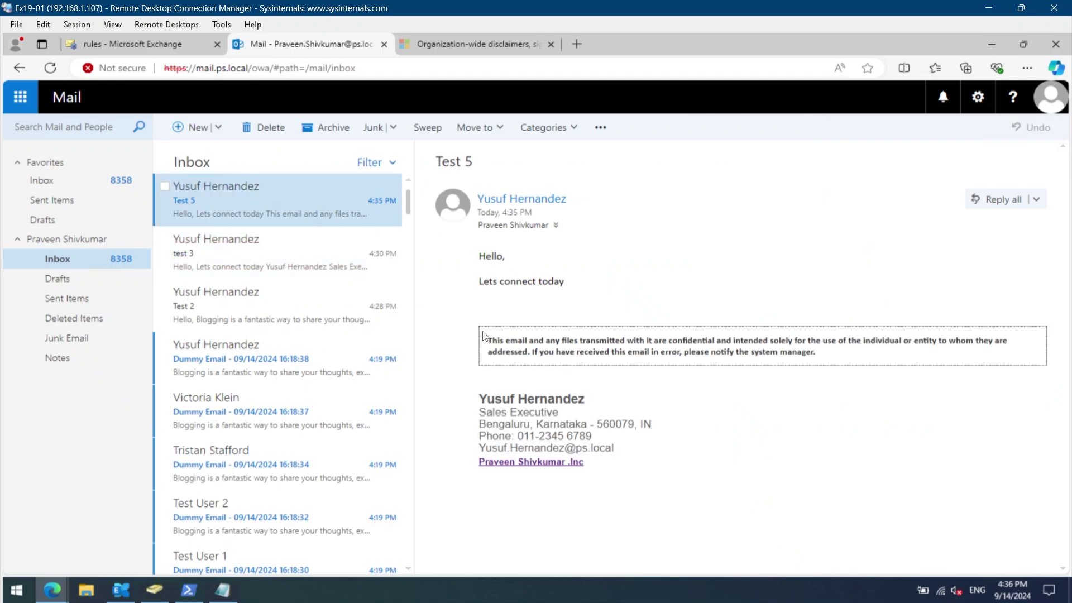
left_click_drag(479, 393, 649, 469)
left_click_drag(817, 353, 482, 320)
left_click(119, 52)
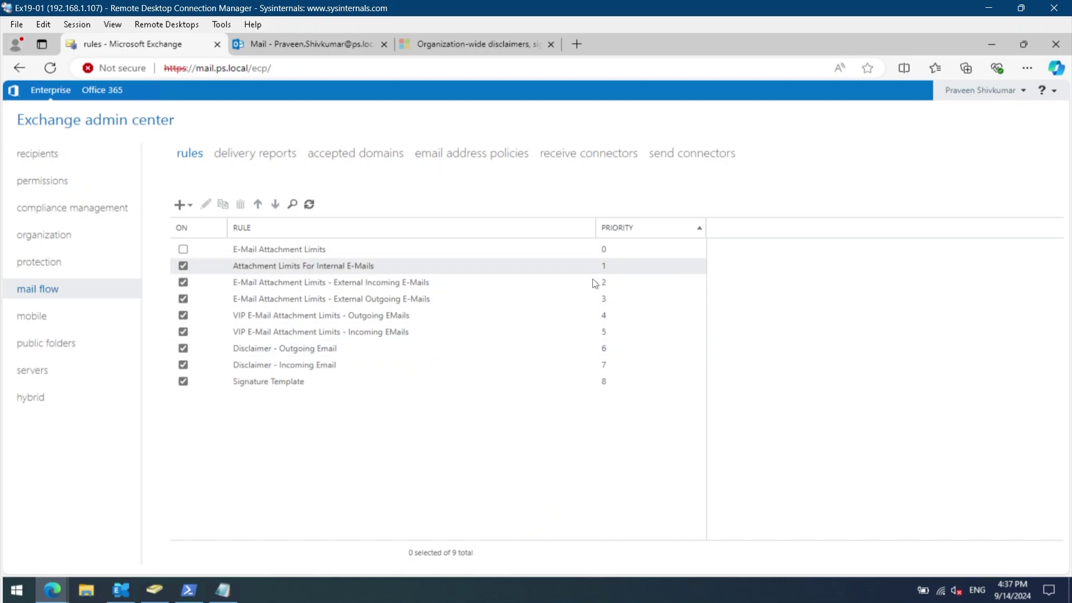
Move Signature Template up twice to priority 6, above both Disclaimer rules.
left_click(615, 378)
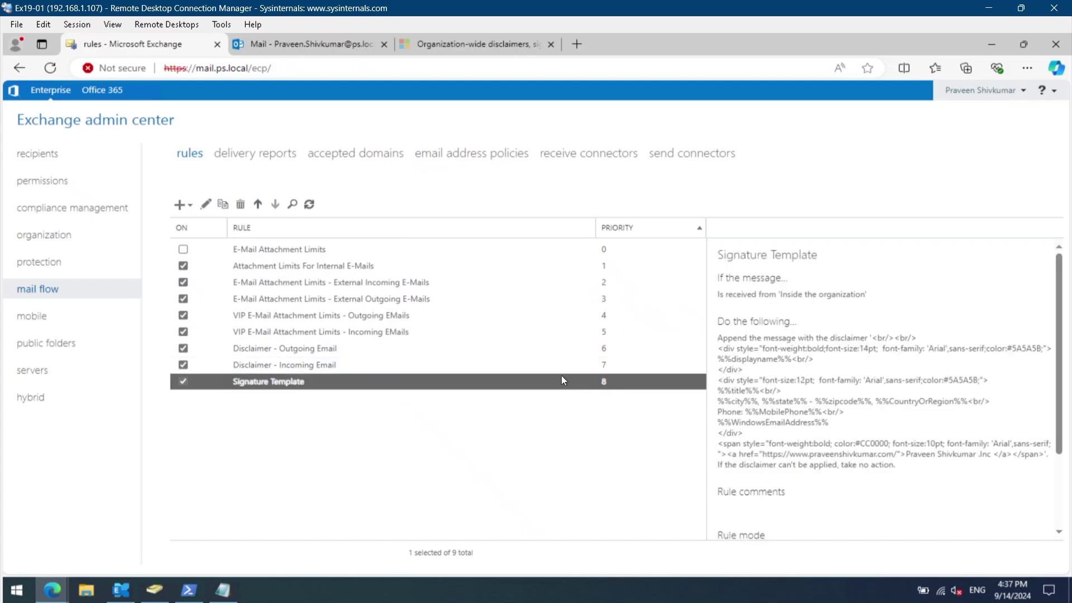
left_click(257, 205)
left_click(257, 205)
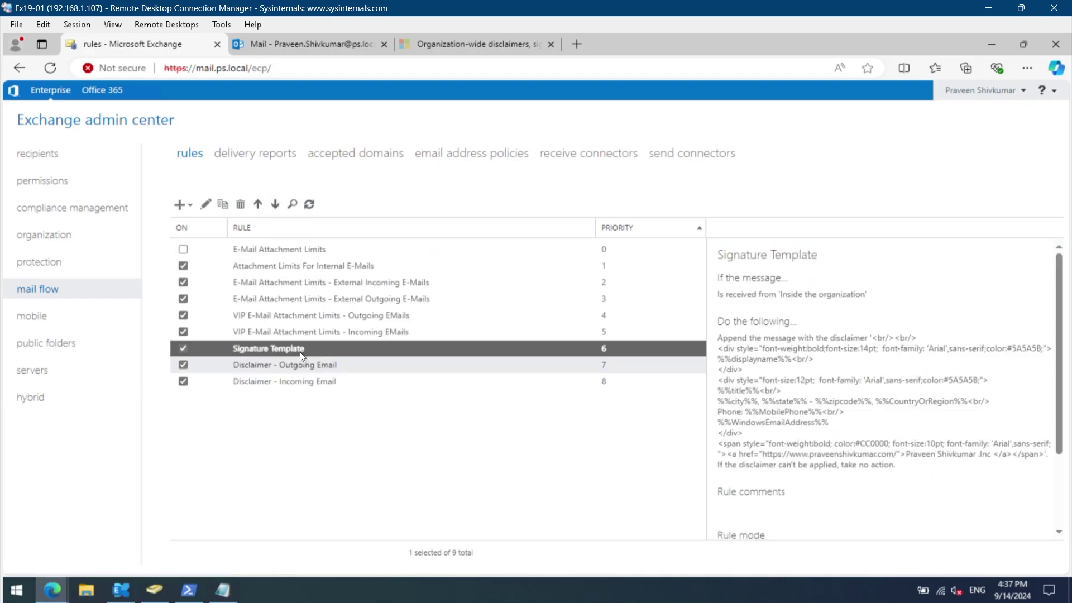
left_click(455, 459)
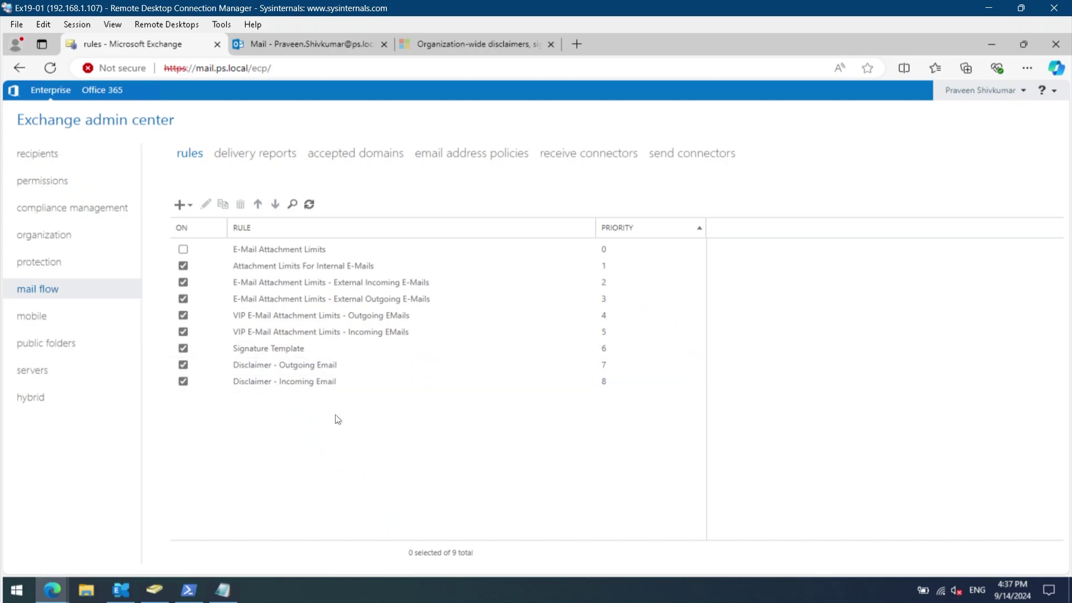
Send 'Test 6' with body 'Hello,' / 'Lets connect today' to the suggested recipient.
mouse_move(59, 591)
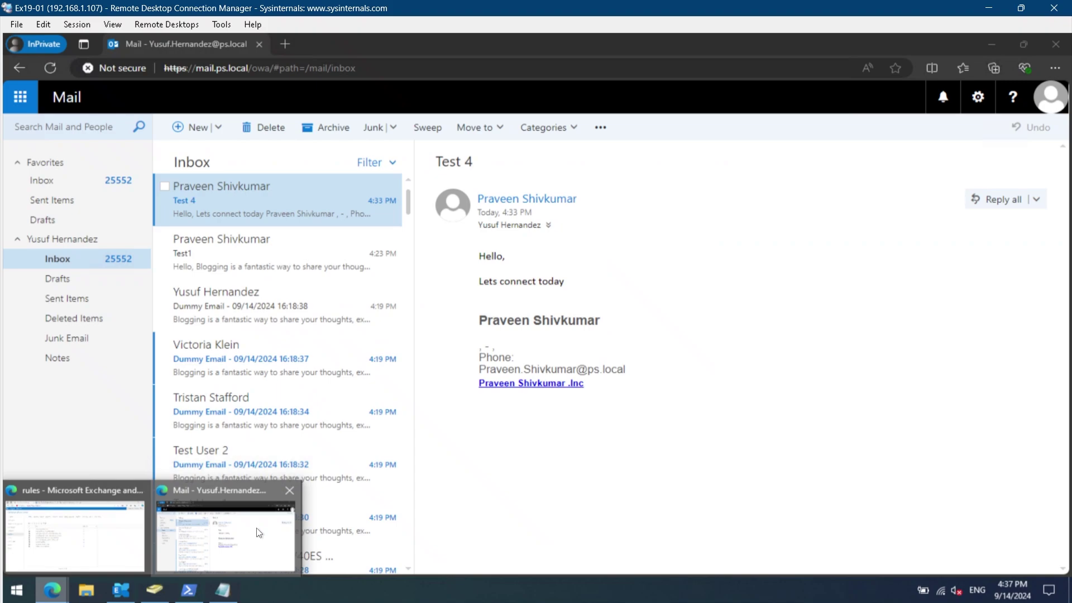
left_click(259, 533)
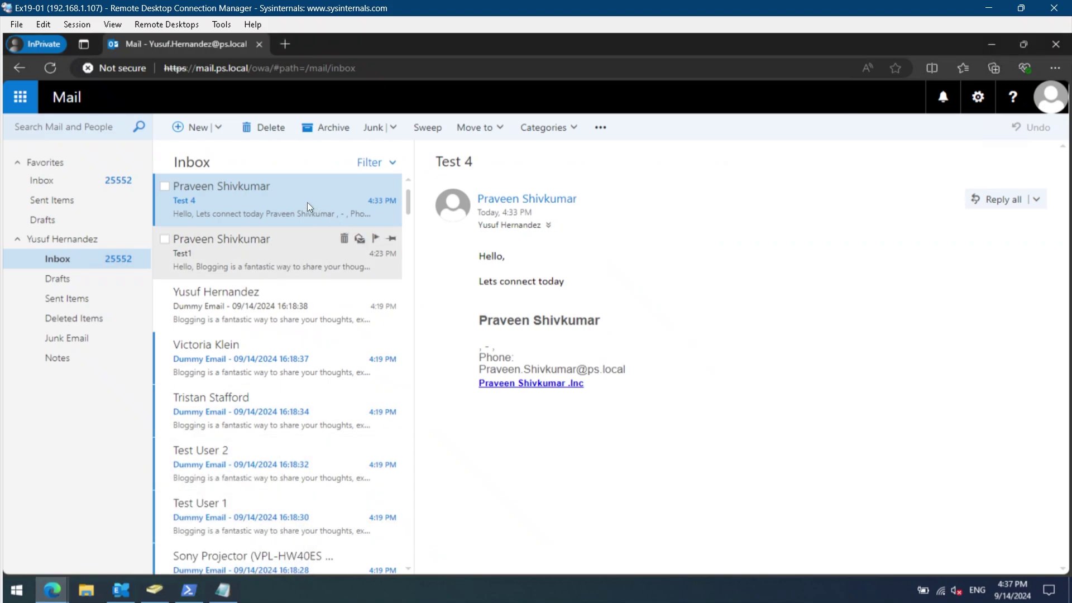
left_click(204, 127)
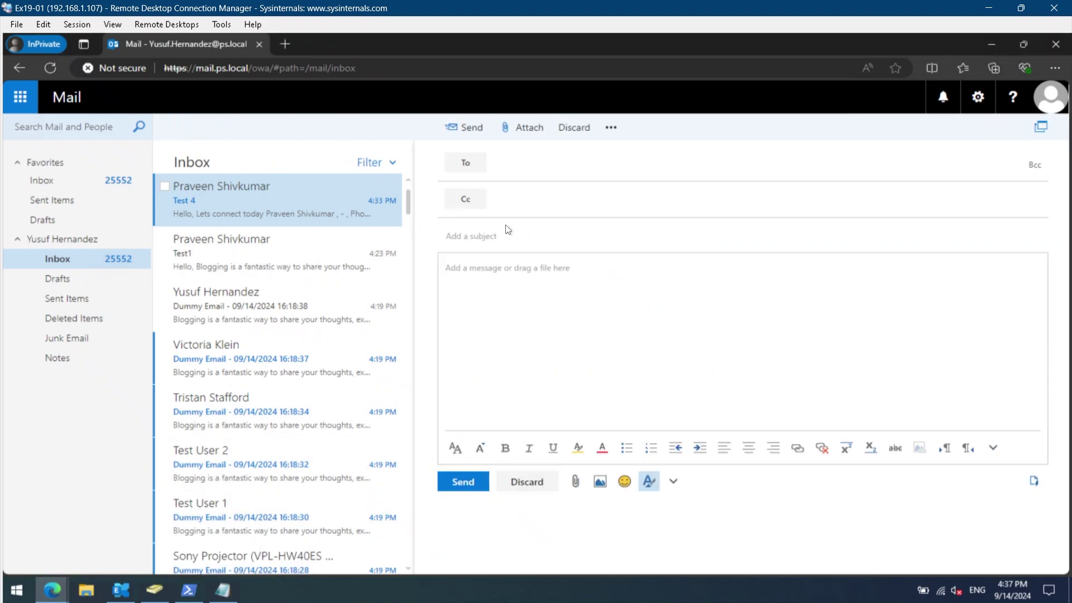
key("Return")
key("Tab")
key("Tab")
type("Test 6")
key("Tab")
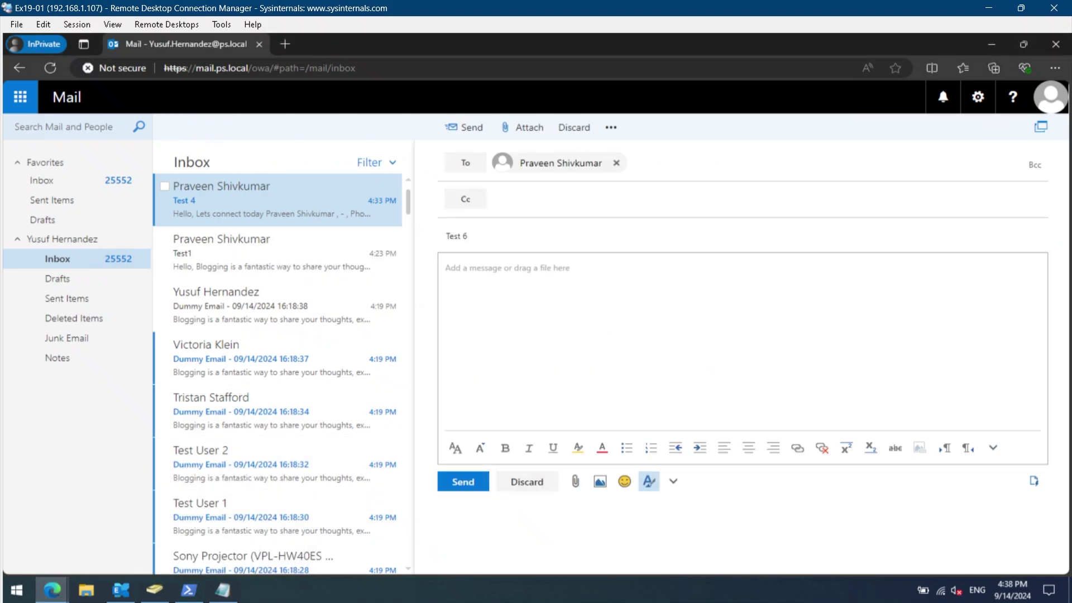
type("Hello,")
key("Return")
key("Return")
type("Lets connect today.")
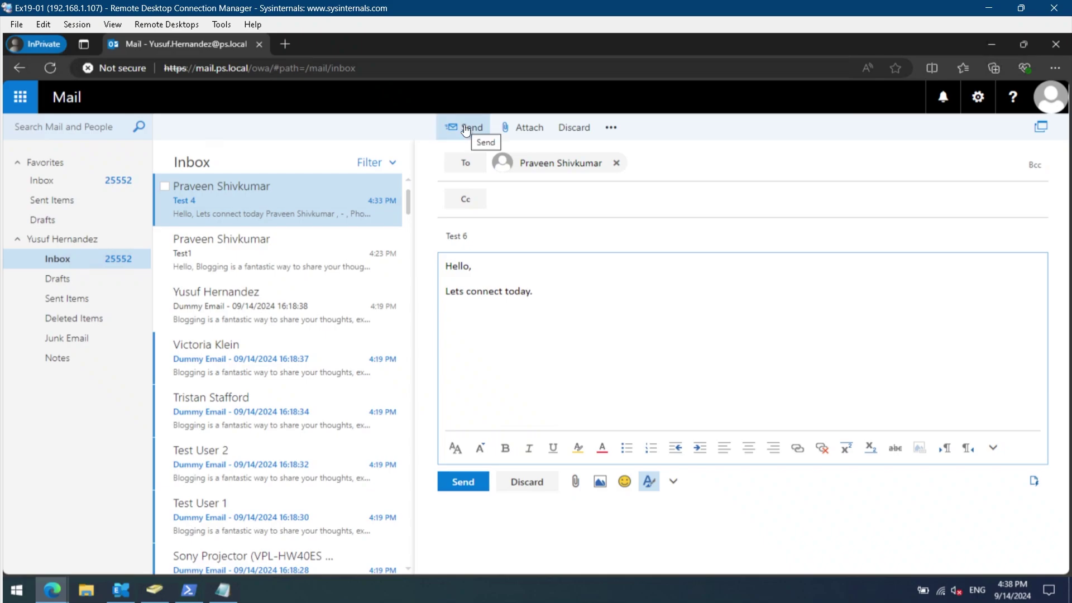
left_click(466, 128)
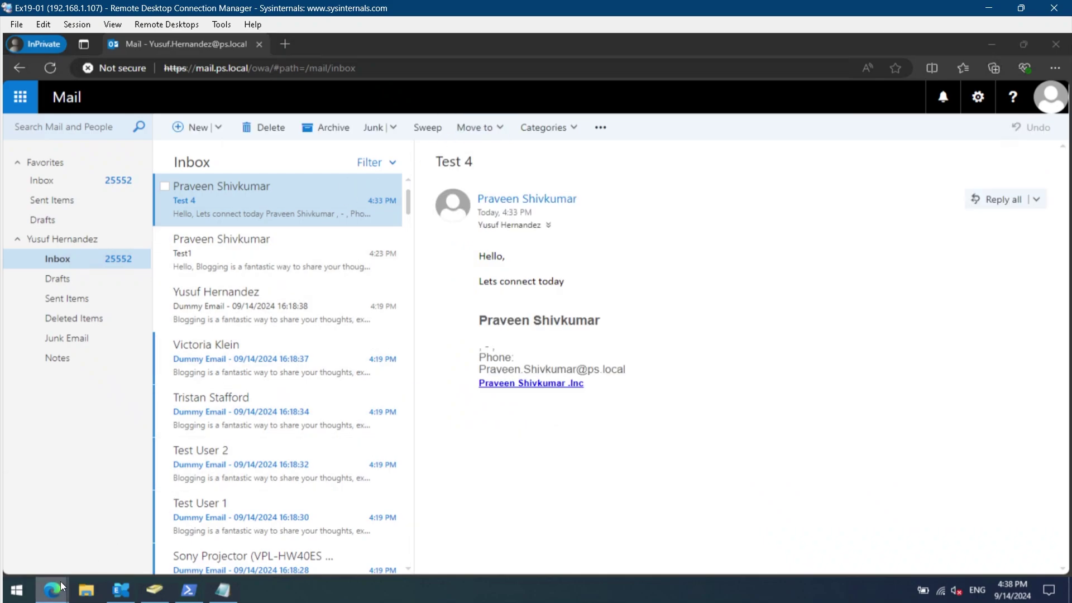
left_click(84, 530)
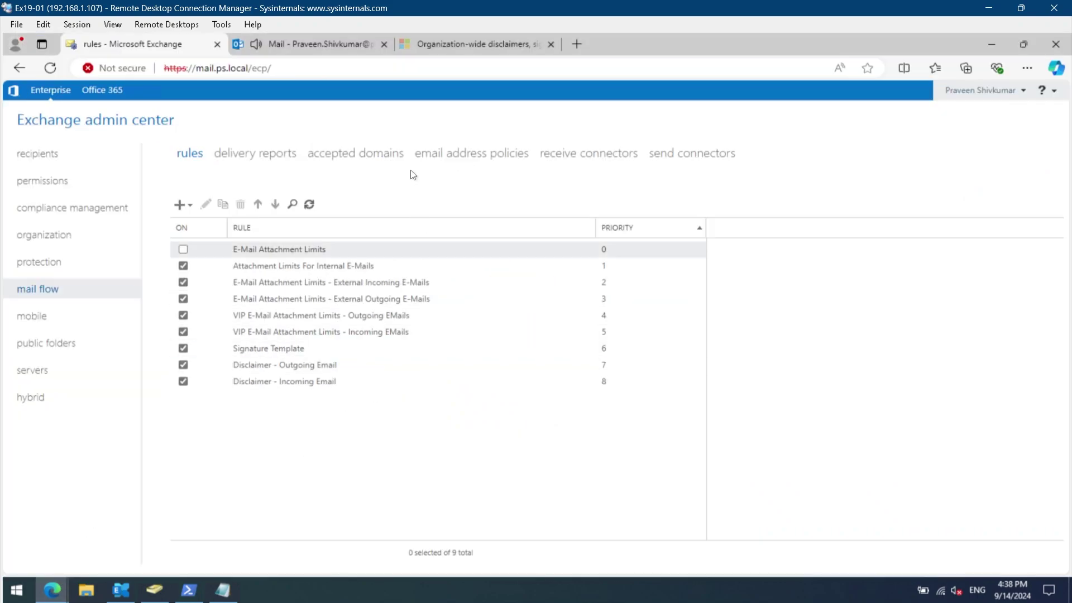
left_click(293, 41)
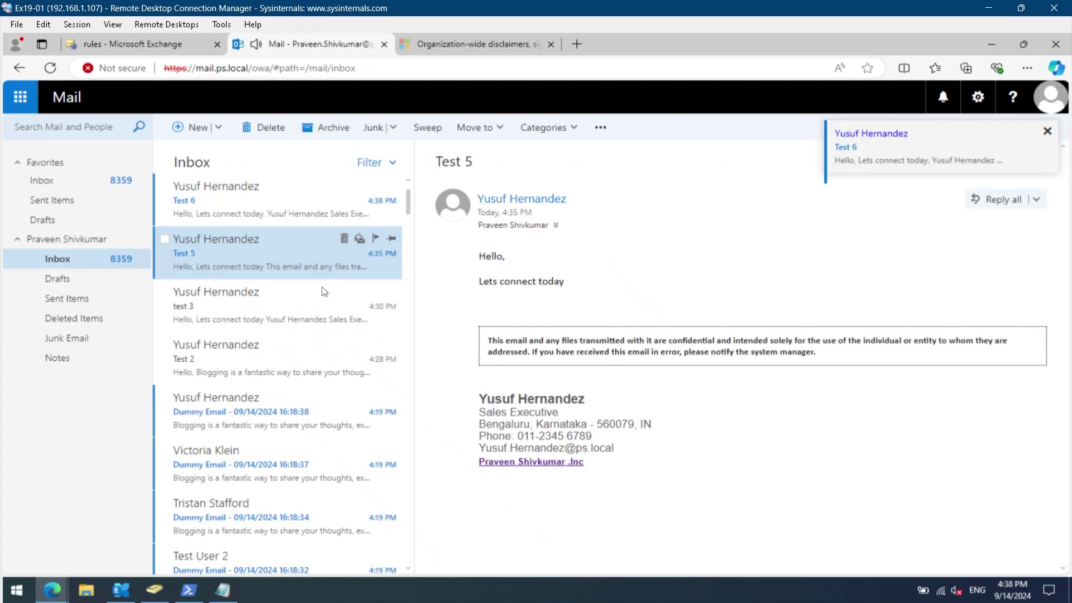
Open the Test 6 message in the recipient's inbox to view its appended signature.
left_click(259, 203)
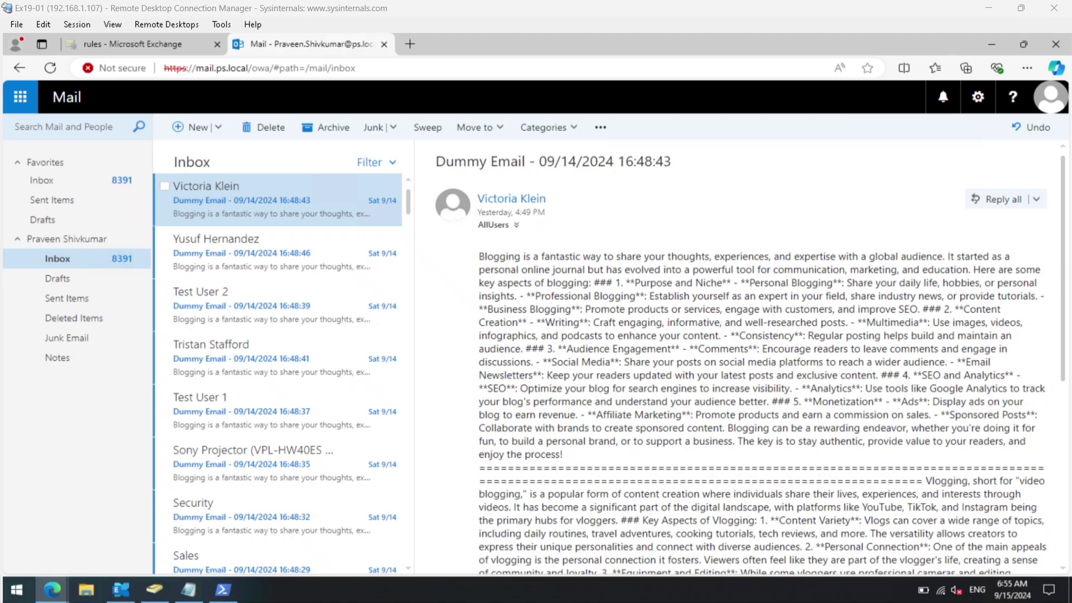
Replace the Signature Template disclaimer with the pasted HTML logo table and closing quote, then save the rule.
key("ctrl+Tab")
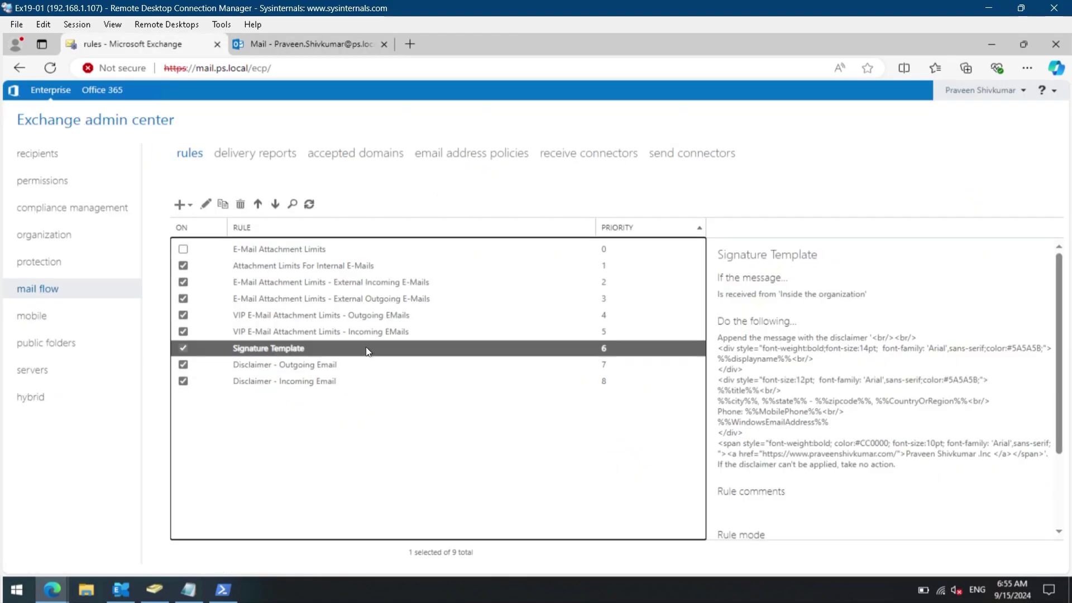
double_click(359, 349)
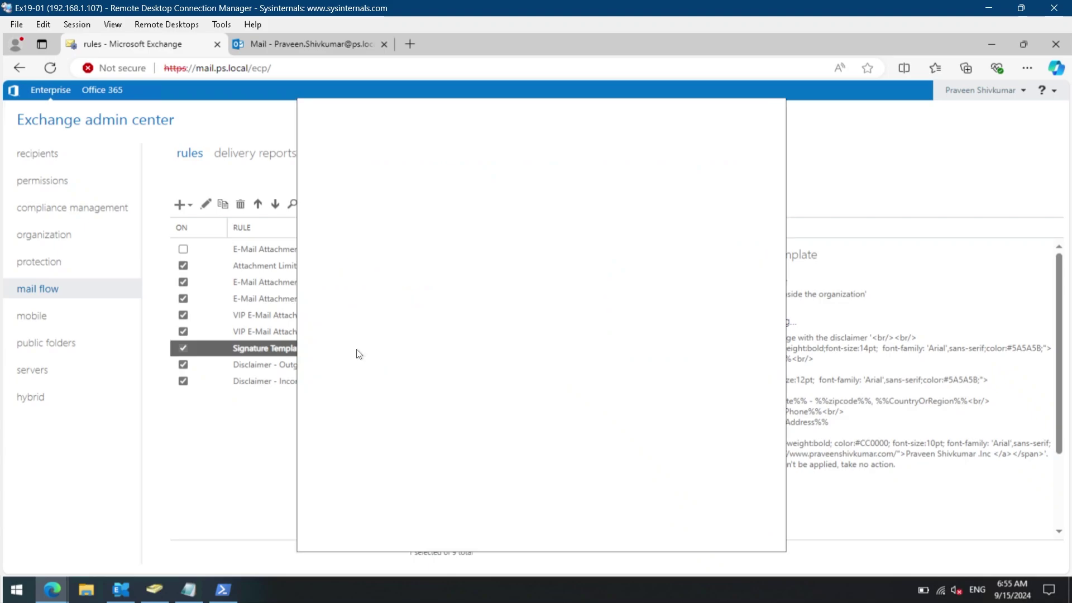
left_click(613, 327)
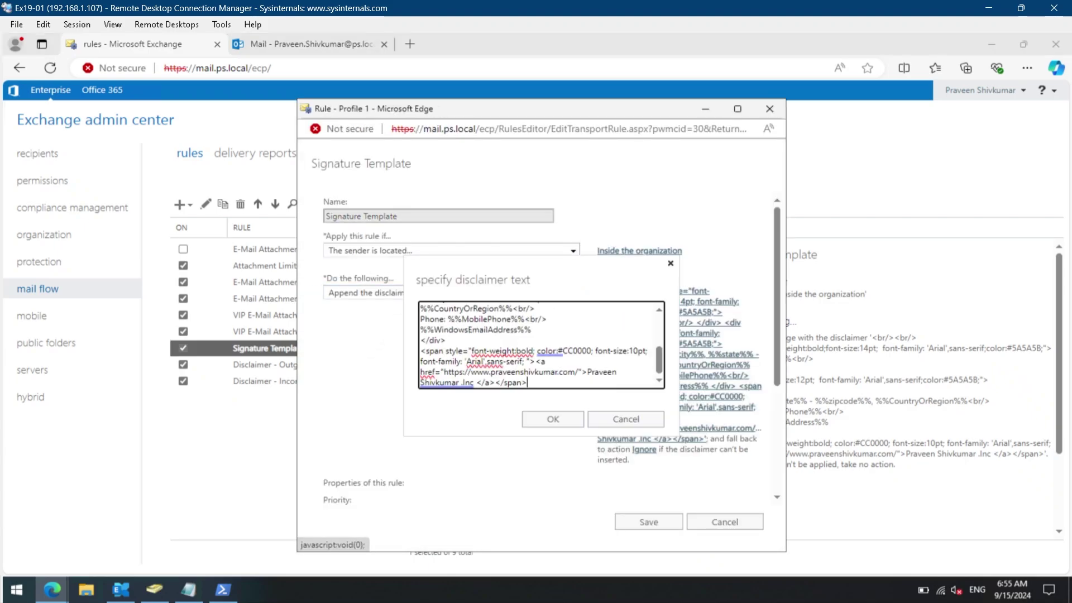
key("ctrl+a")
key("Delete")
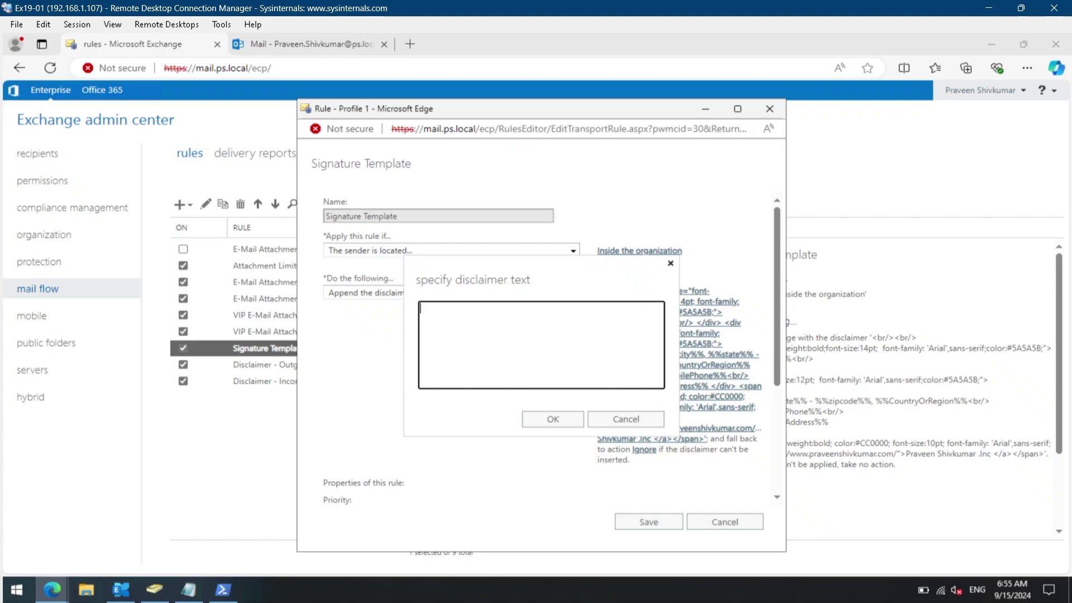
key("ctrl+v")
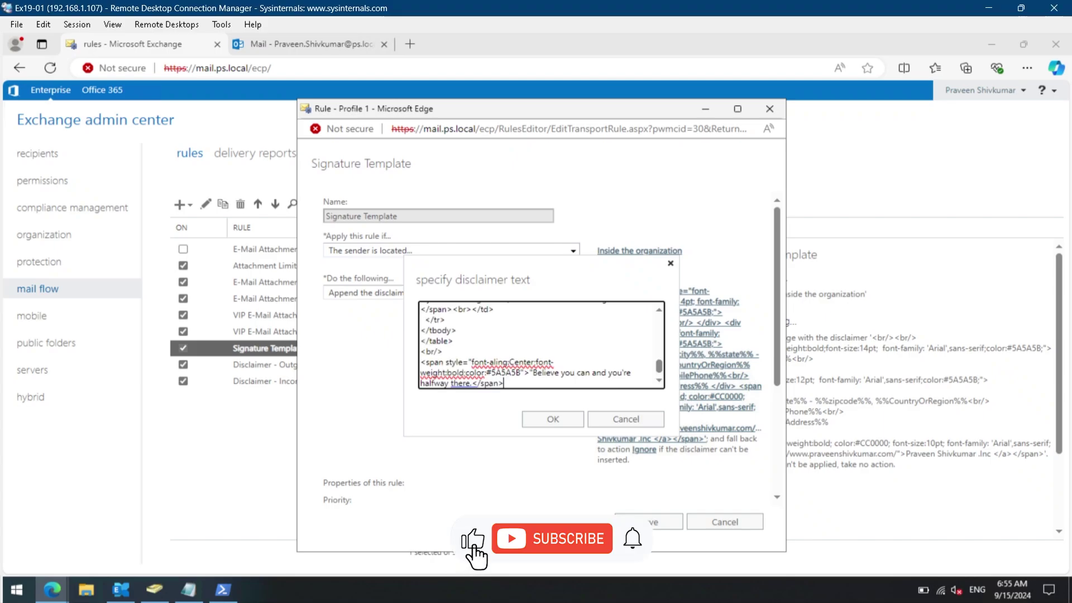
left_click(580, 422)
scroll(580, 422, "up", 1)
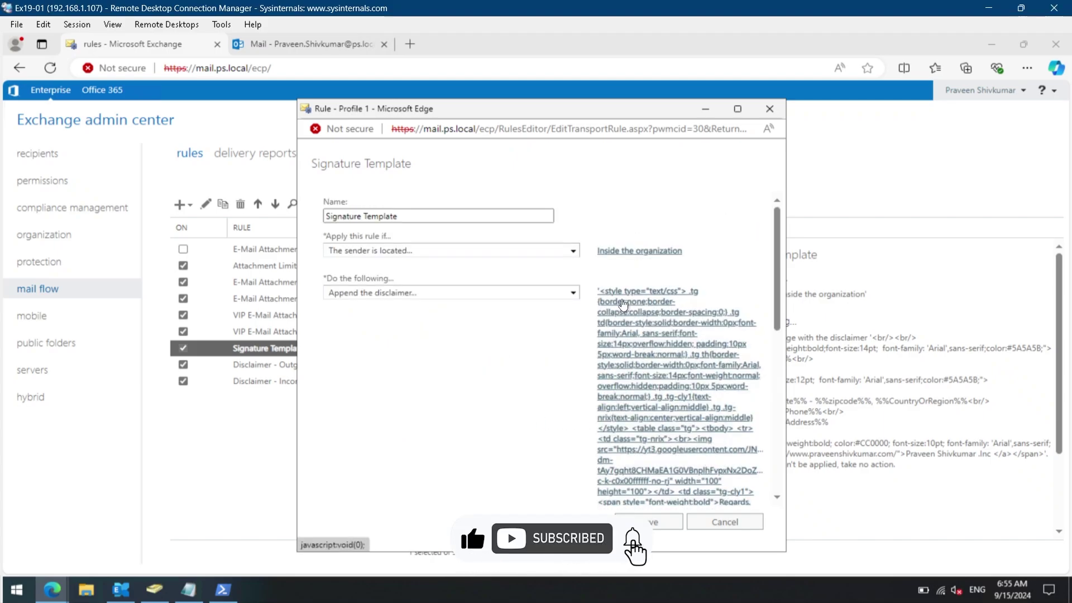
scroll(647, 386, "down", 8)
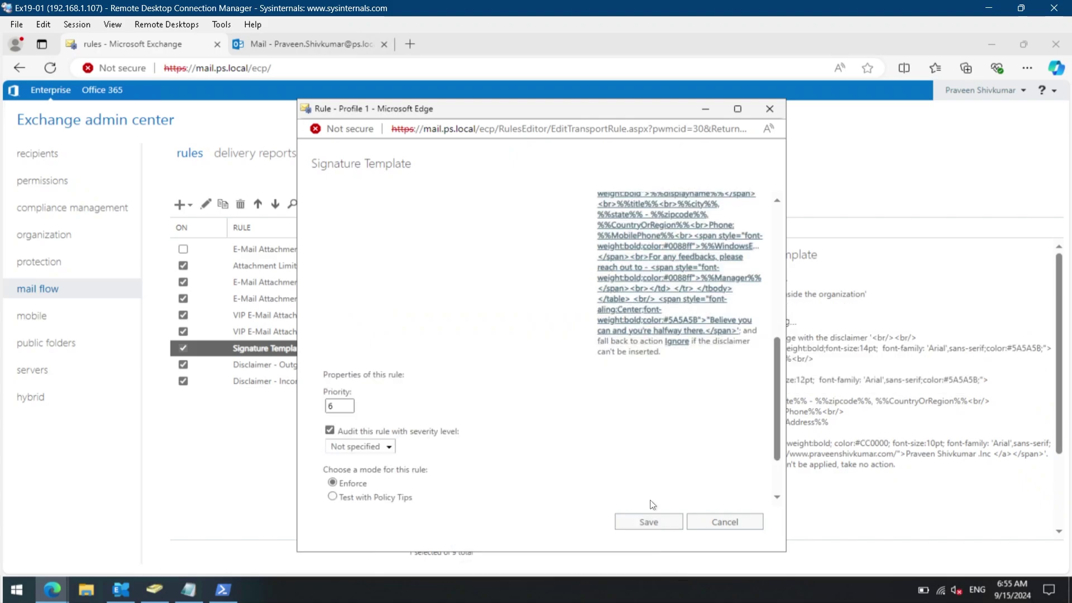
left_click(656, 521)
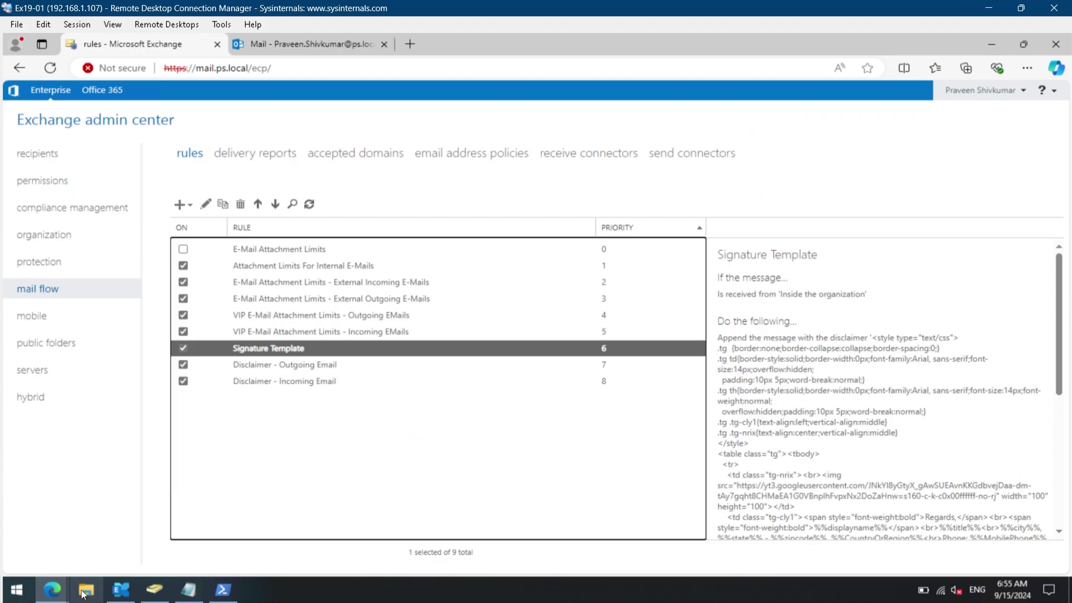
Start a new message to the colleague with the subject 'test signature'.
mouse_move(67, 591)
left_click(228, 530)
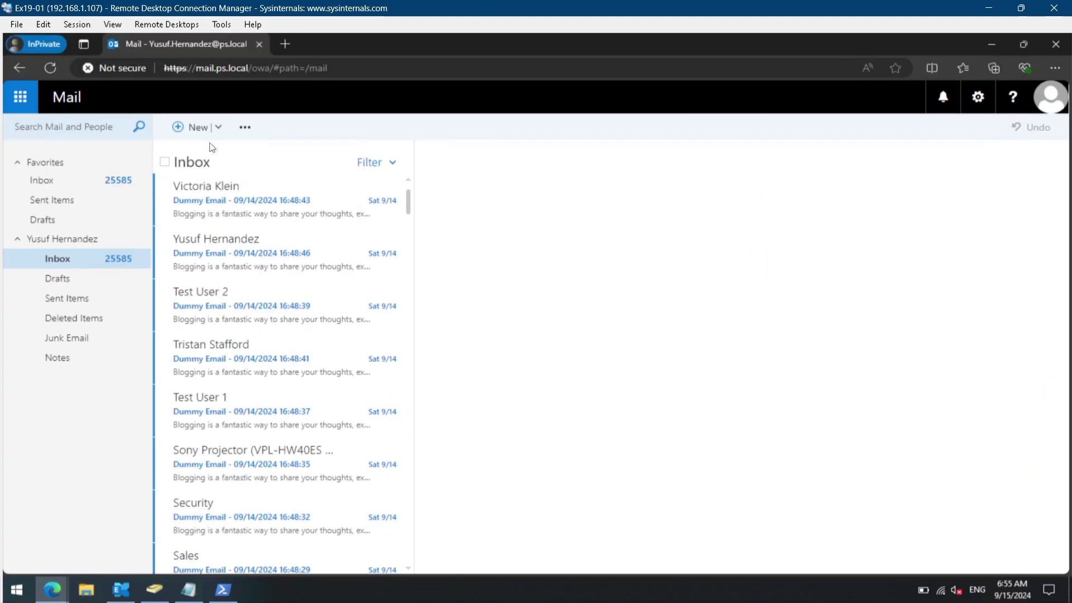
left_click(180, 125)
left_click(549, 175)
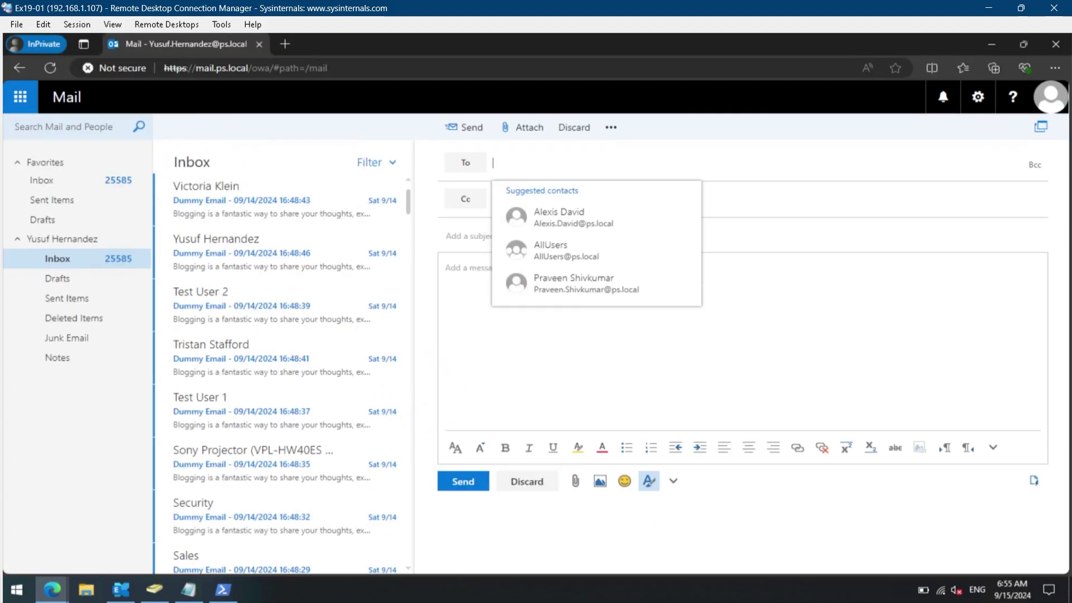
left_click(559, 283)
left_click(539, 245)
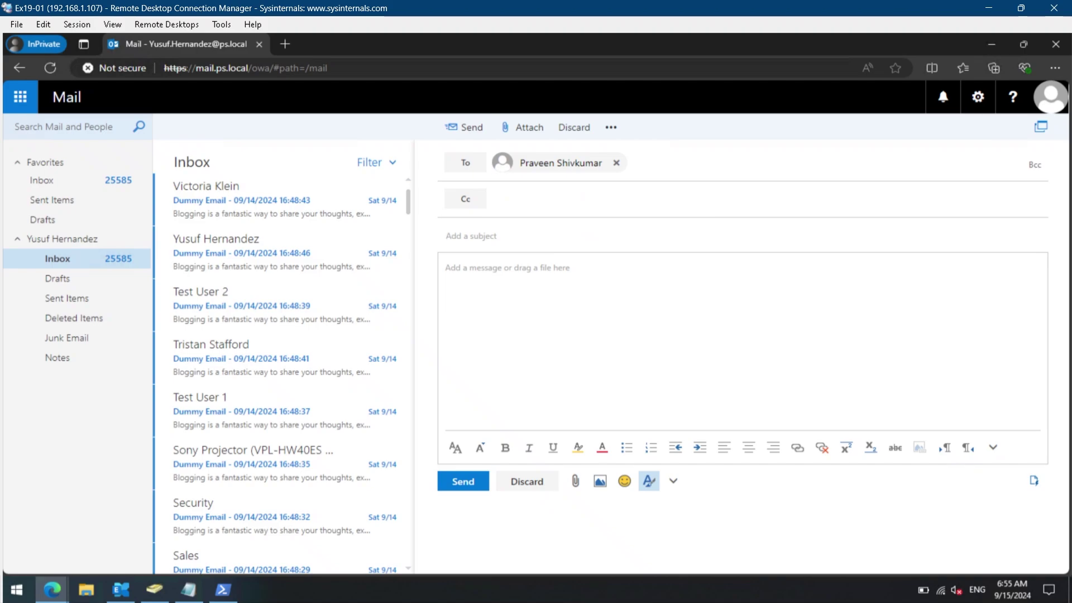
type("test signature")
Write 'Hello,' and 'Lest connect to discuss the Q4 progress.' in the body and send it.
key("Tab")
type("Hello,")
key("Return")
key("Return")
type("Lest connect to discuss the upcoming sales")
key("ctrl+shift+Left")
key("ctrl+shift+Left")
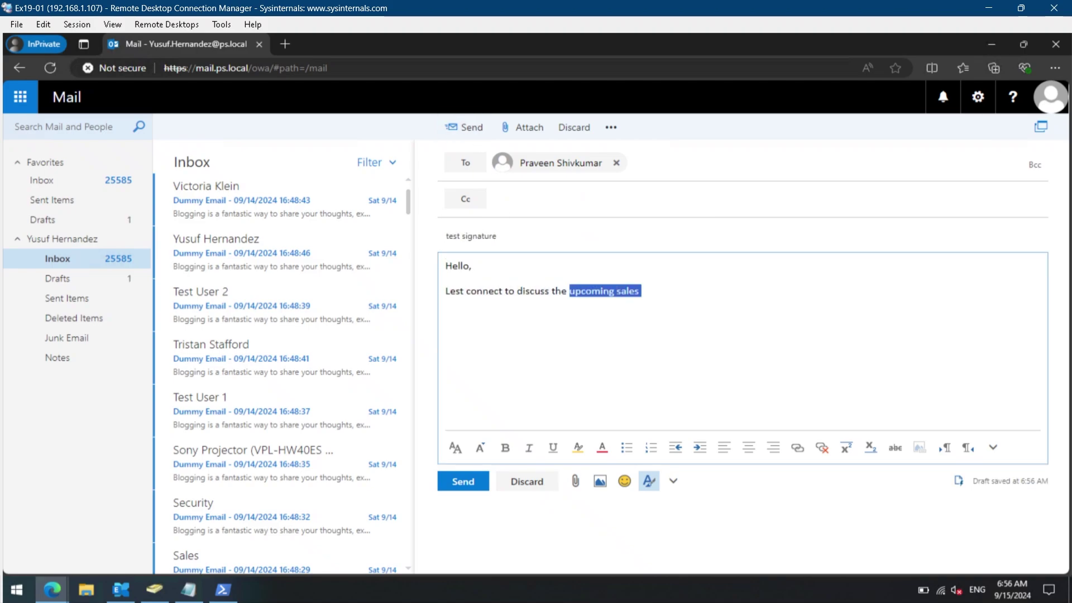
type("Q4 progress.")
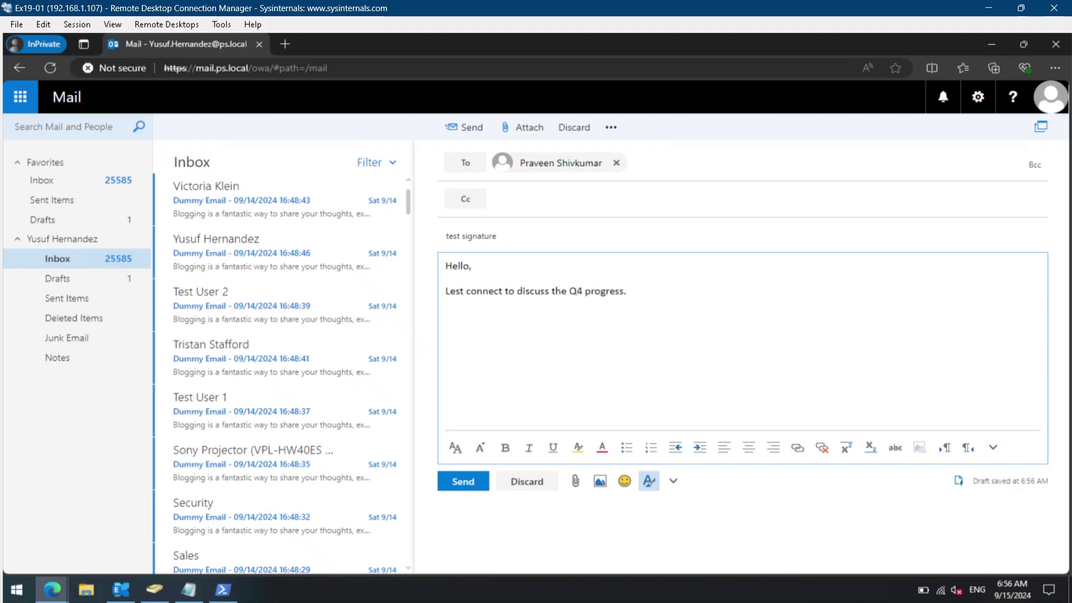
left_click(463, 481)
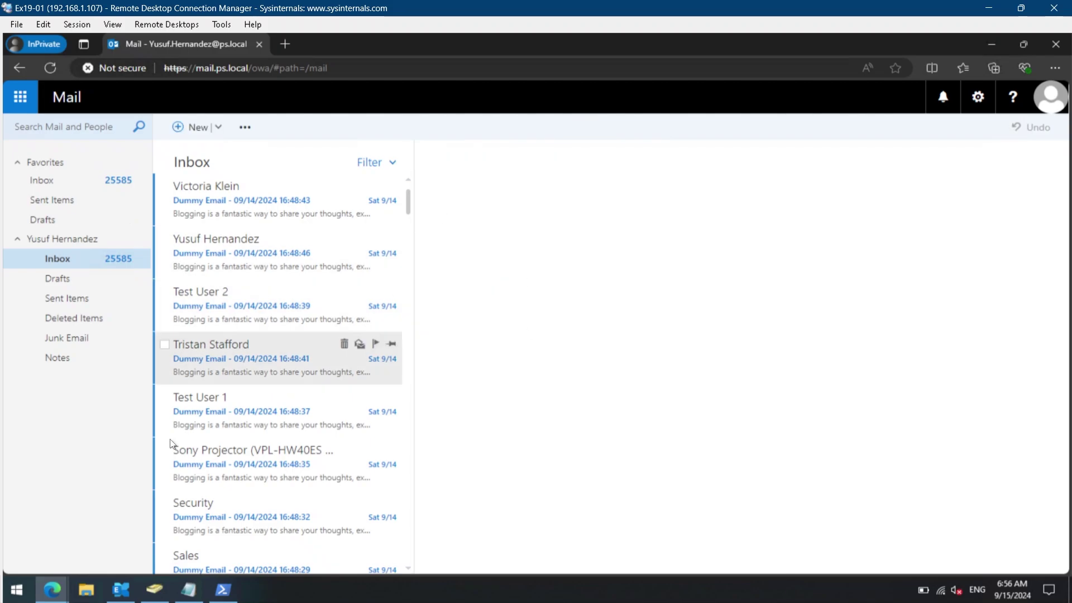
Open the received 'test signature' message in the recipient's inbox.
mouse_move(51, 584)
left_click(35, 526)
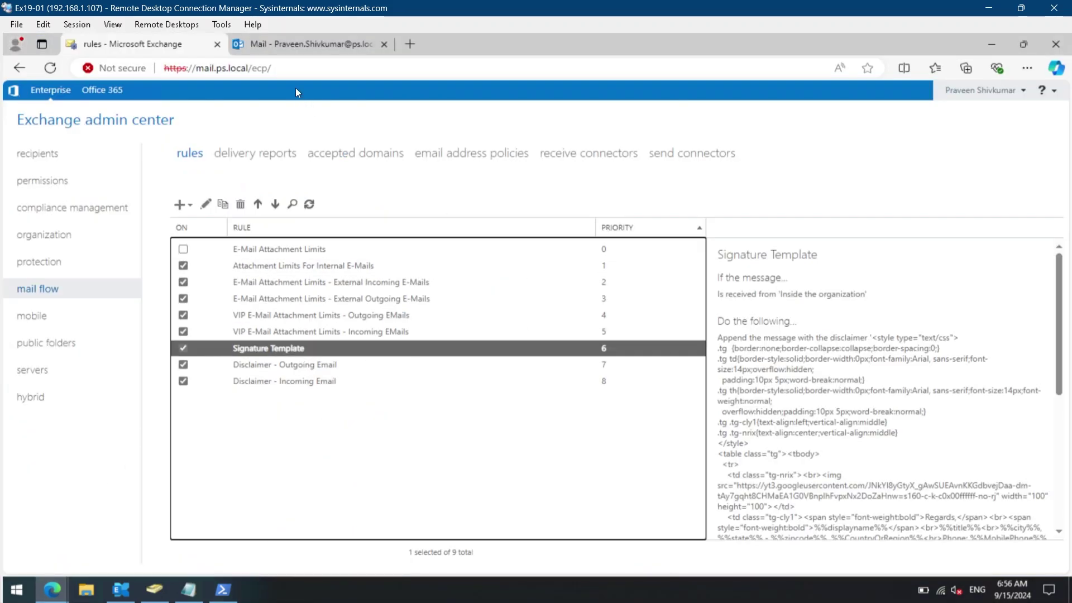
left_click(280, 49)
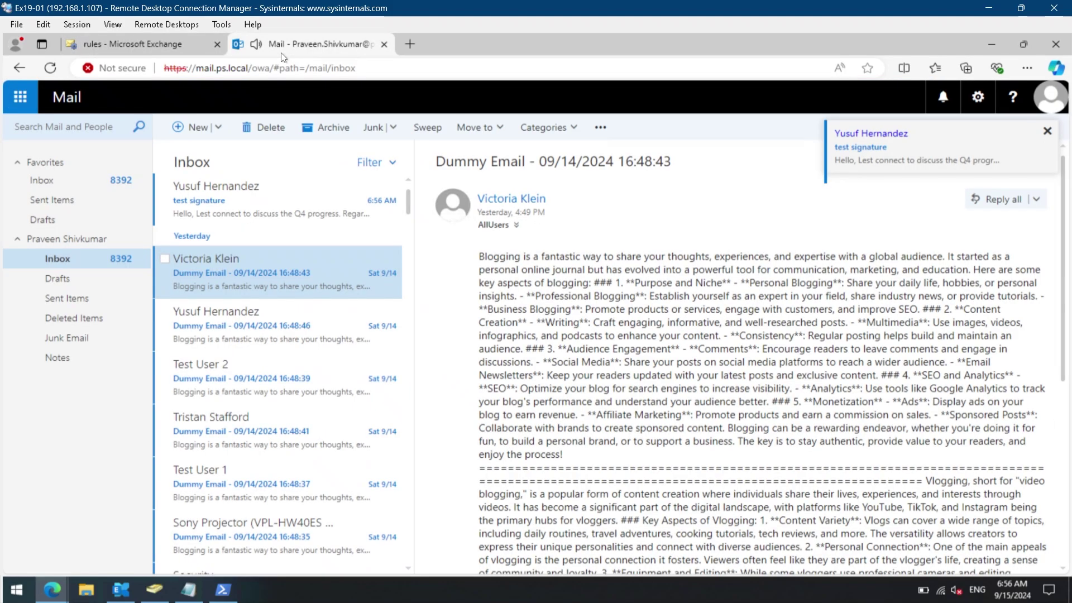
left_click(254, 212)
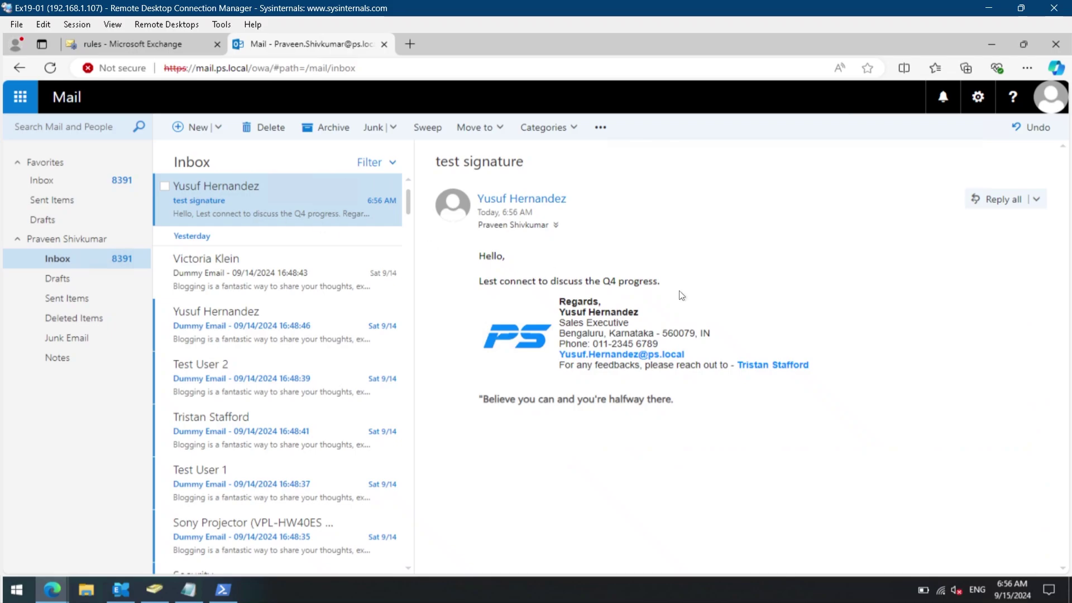
Highlight the body lines and the signature's Regards, name, title, Bengaluru address and phone lines.
left_click_drag(679, 279, 479, 257)
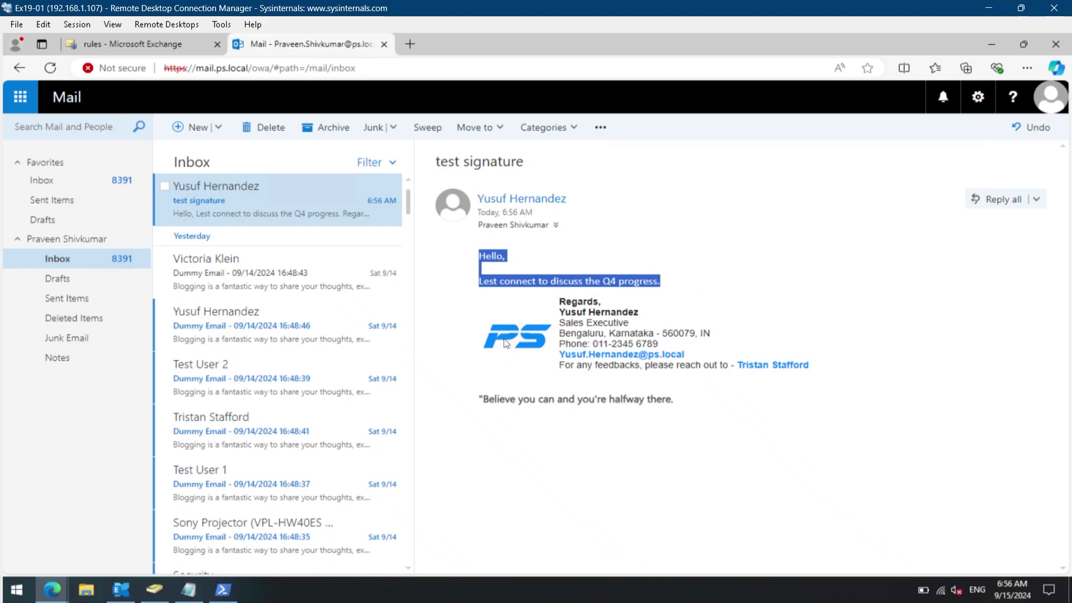
left_click(523, 429)
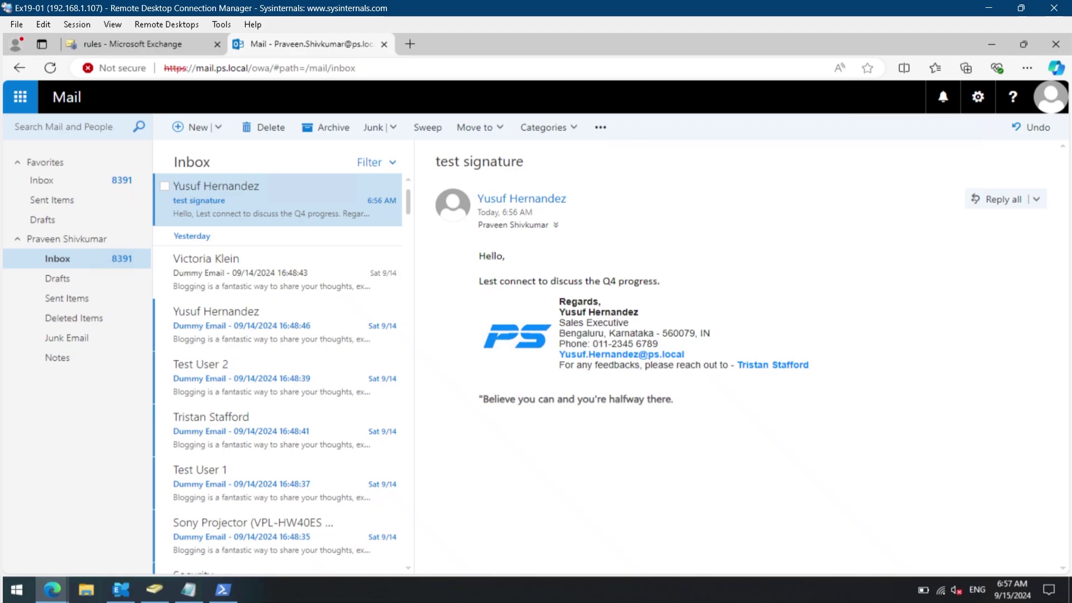
mouse_move(559, 302)
left_mouse_down()
mouse_move(608, 313)
mouse_move(602, 303)
left_mouse_up()
triple_click(628, 312)
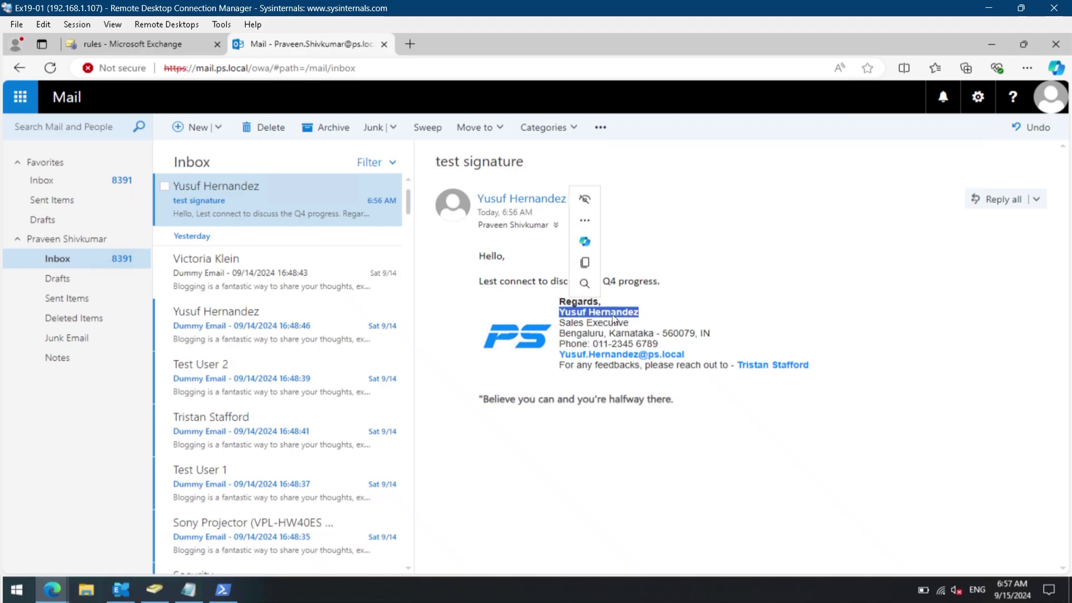
left_click(582, 322)
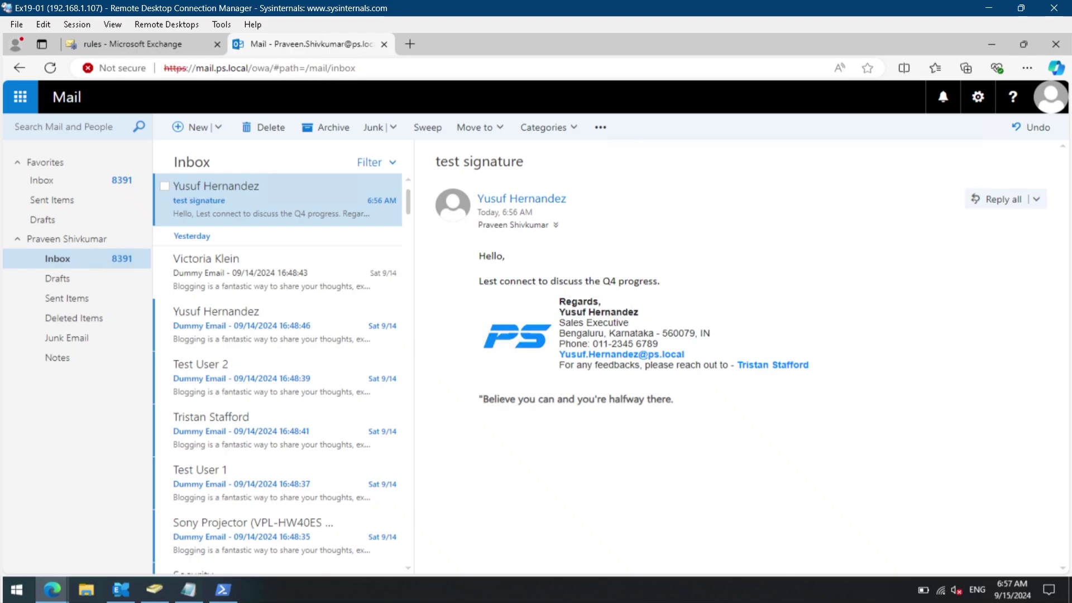
left_click_drag(559, 322, 630, 323)
left_click_drag(566, 333, 710, 334)
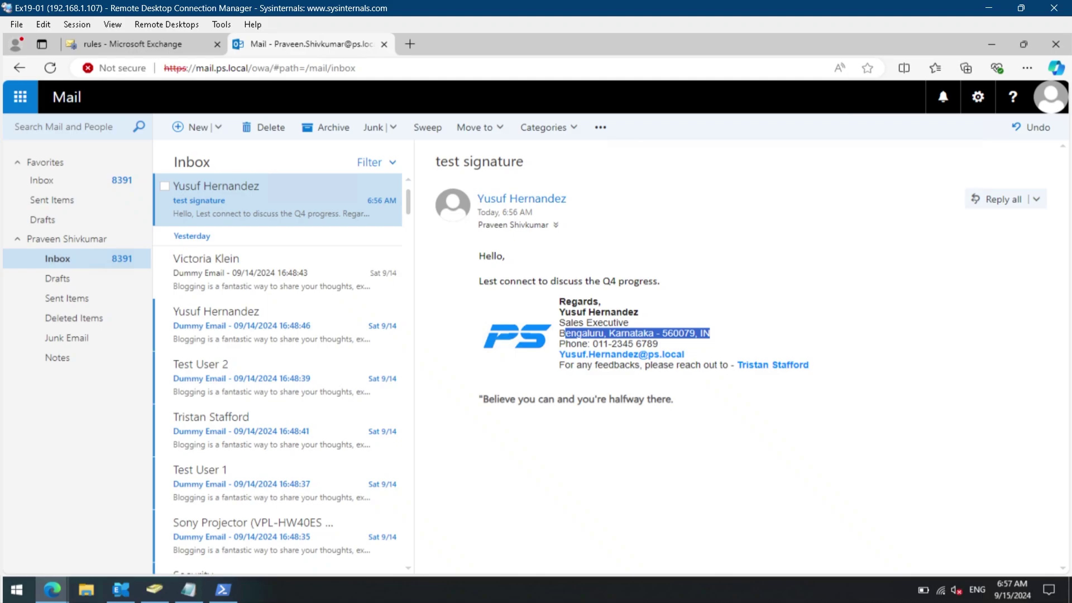
mouse_move(570, 343)
left_mouse_down()
mouse_move(702, 356)
mouse_move(559, 355)
left_mouse_up()
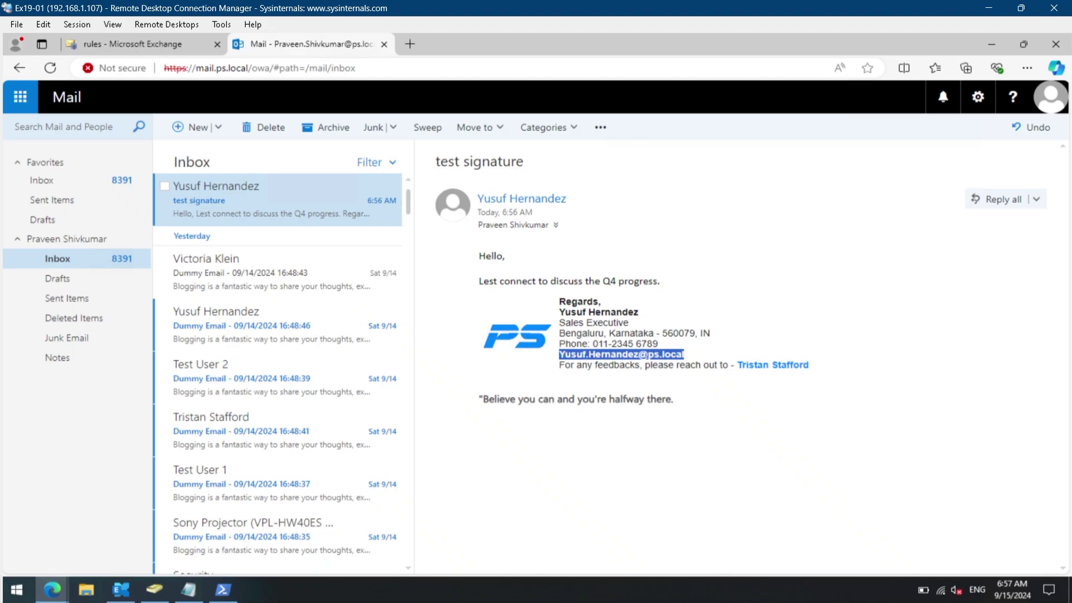
Highlight the signature's e-mail, feedback line, contact name and closing quote to inspect them.
left_click(845, 366)
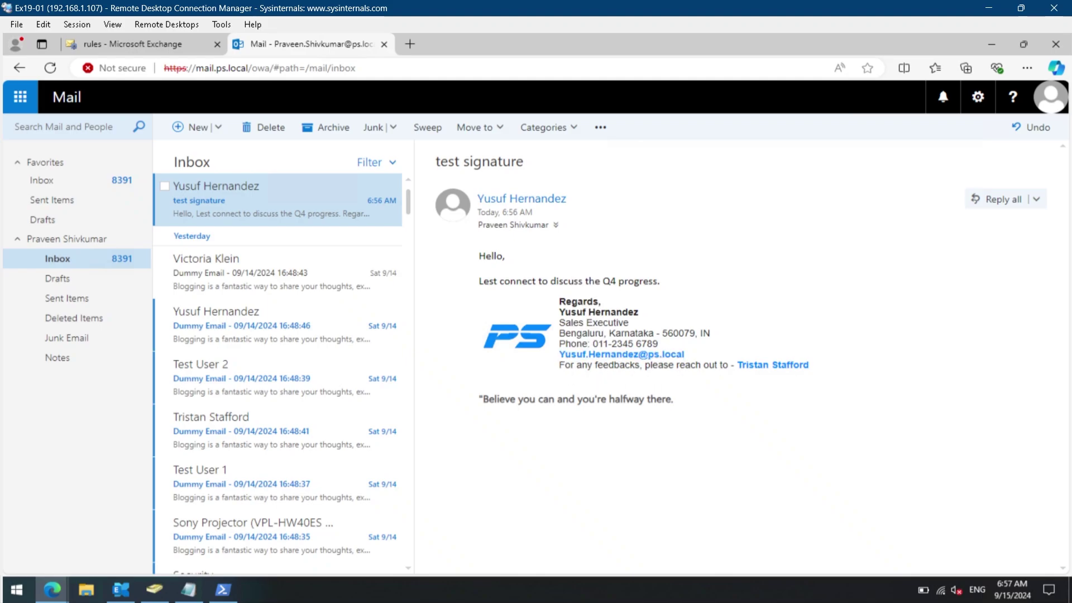
left_click_drag(559, 368, 731, 368)
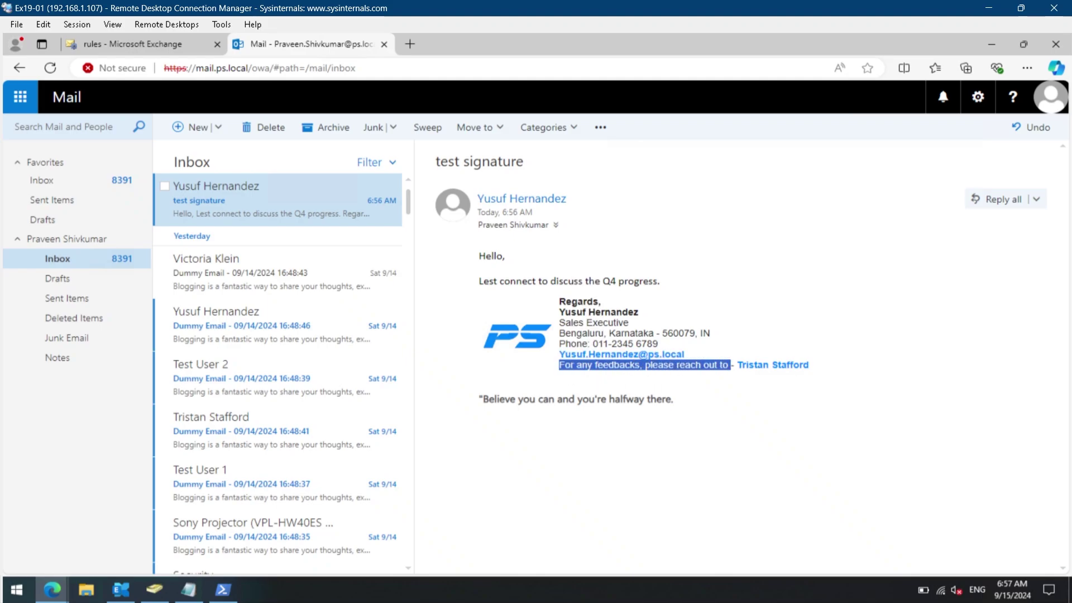
left_click(833, 368)
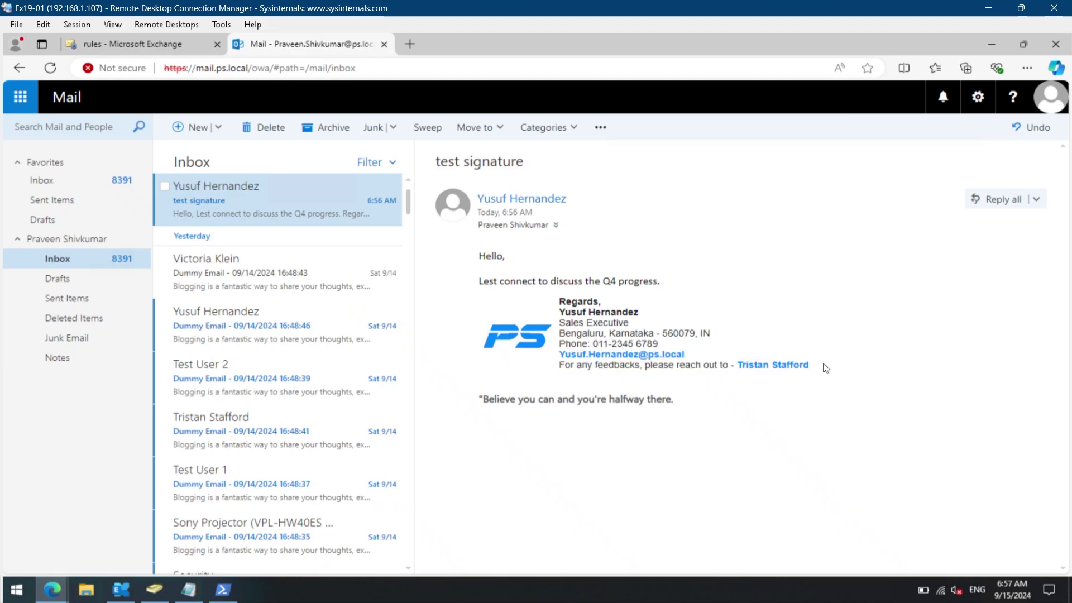
left_click_drag(826, 368, 736, 368)
left_click(735, 397)
mouse_move(478, 399)
left_mouse_down()
mouse_move(713, 402)
mouse_move(479, 406)
left_mouse_up()
left_click(701, 415)
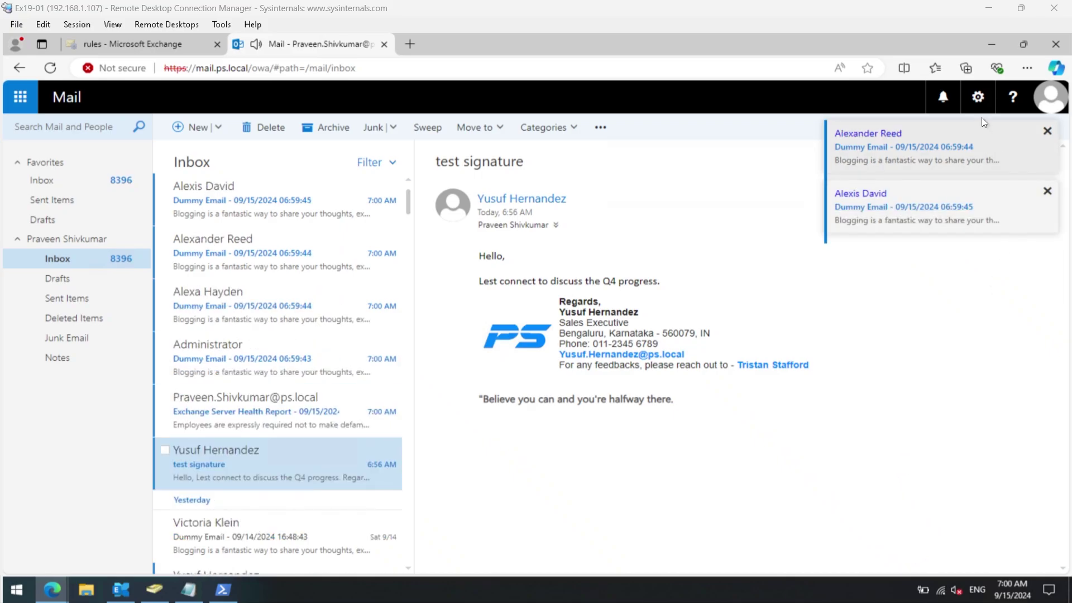
Save the automatically added personal email signature in the Mail options.
left_click(978, 98)
left_click(936, 287)
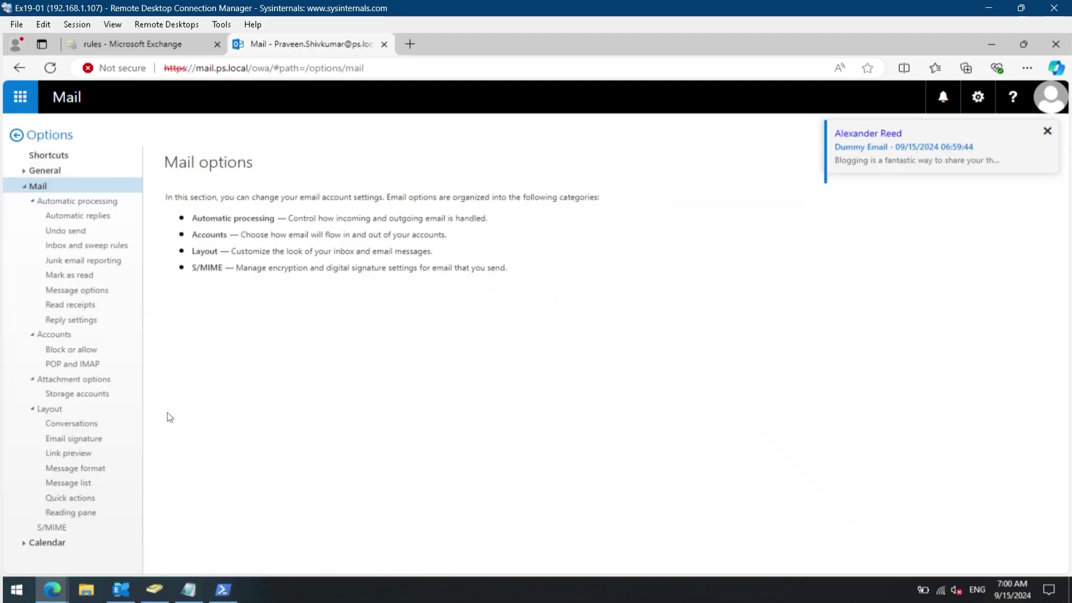
left_click(106, 440)
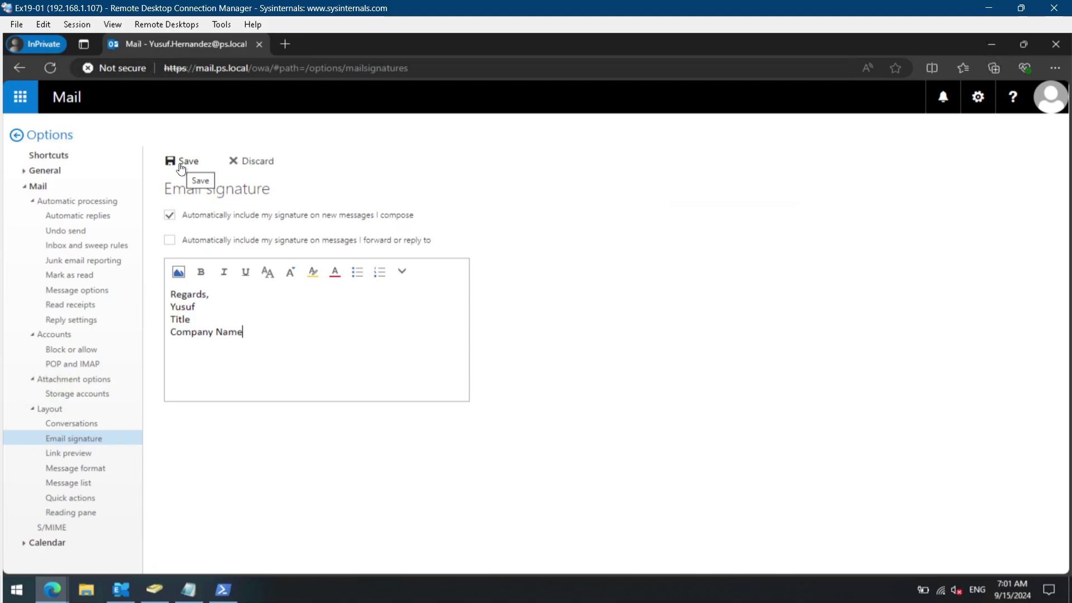
left_click(181, 167)
Send the colleague a new message with the subject 'Test'.
left_click(70, 143)
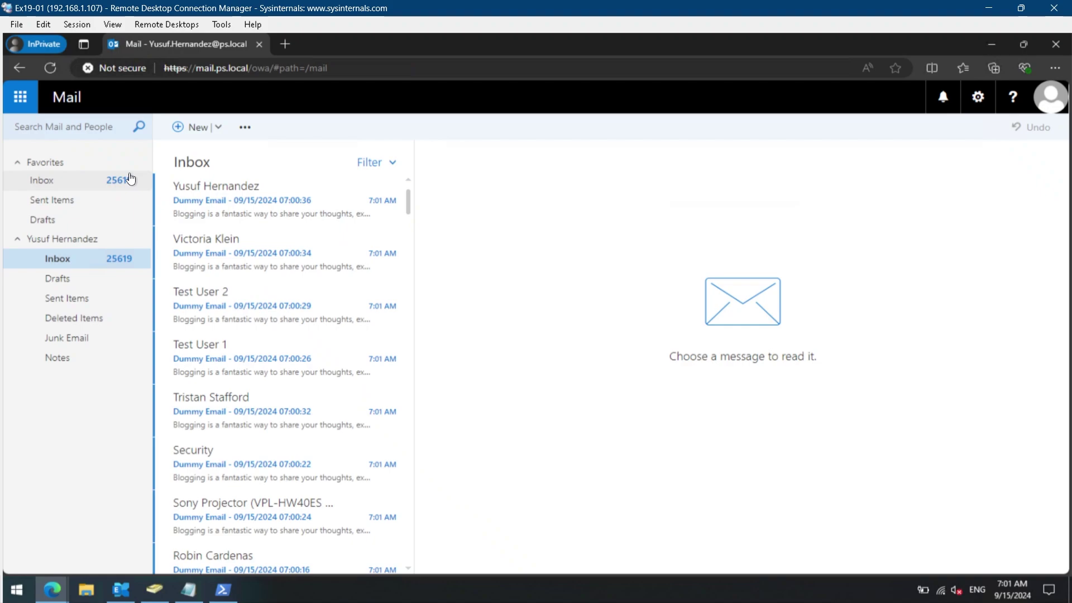
left_click(142, 125)
left_click(562, 292)
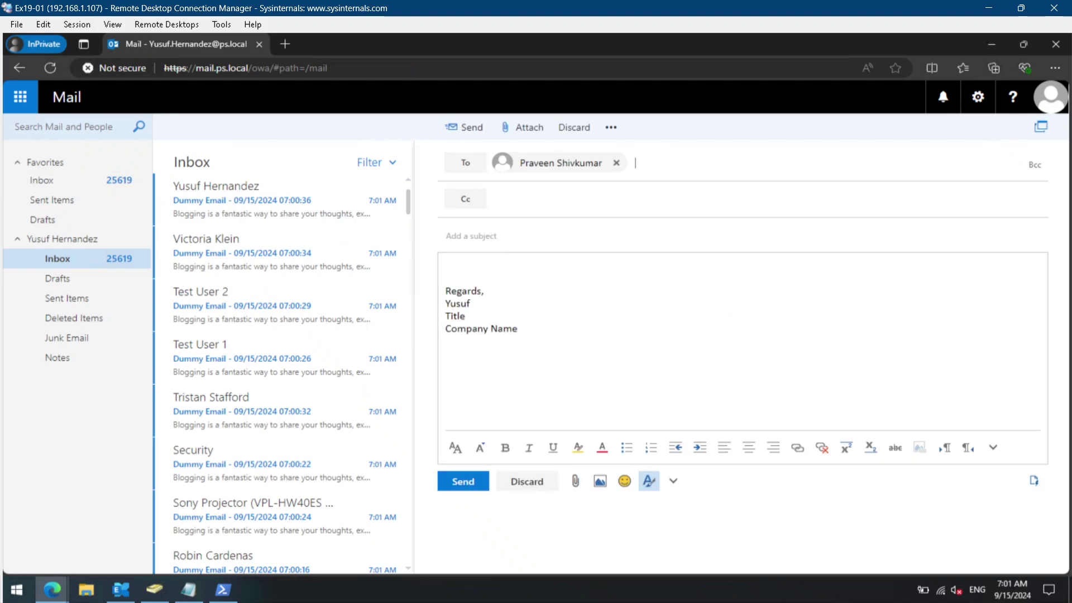
left_click(472, 236)
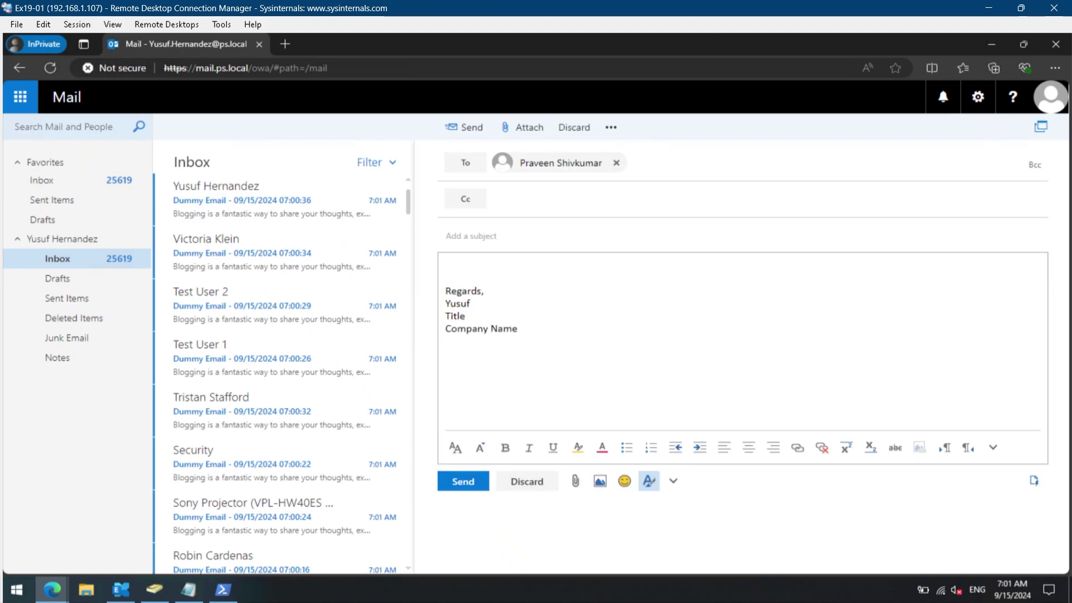
type("Test")
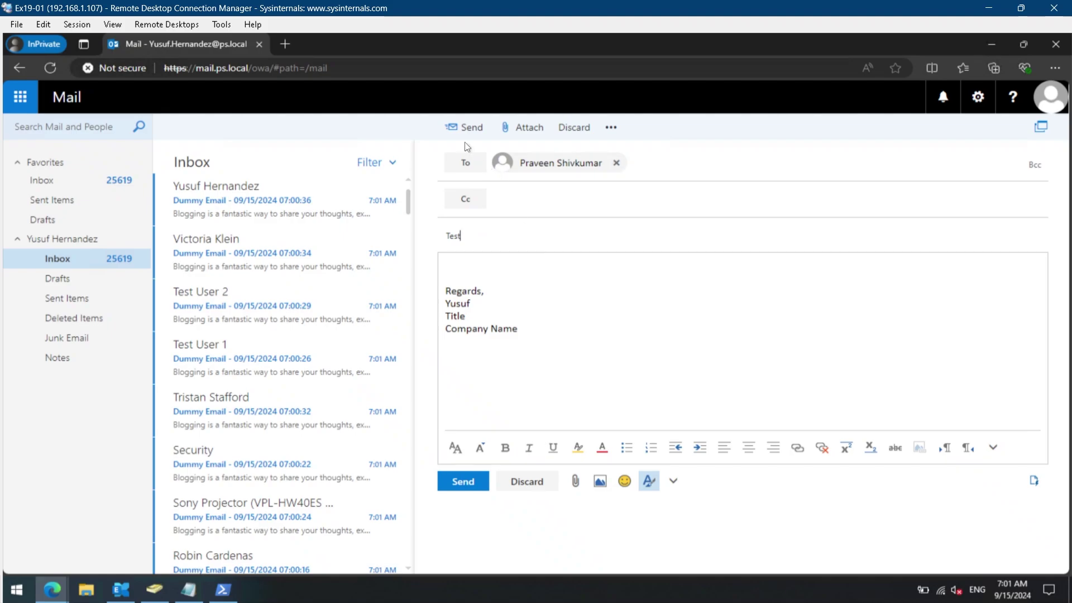
left_click(464, 130)
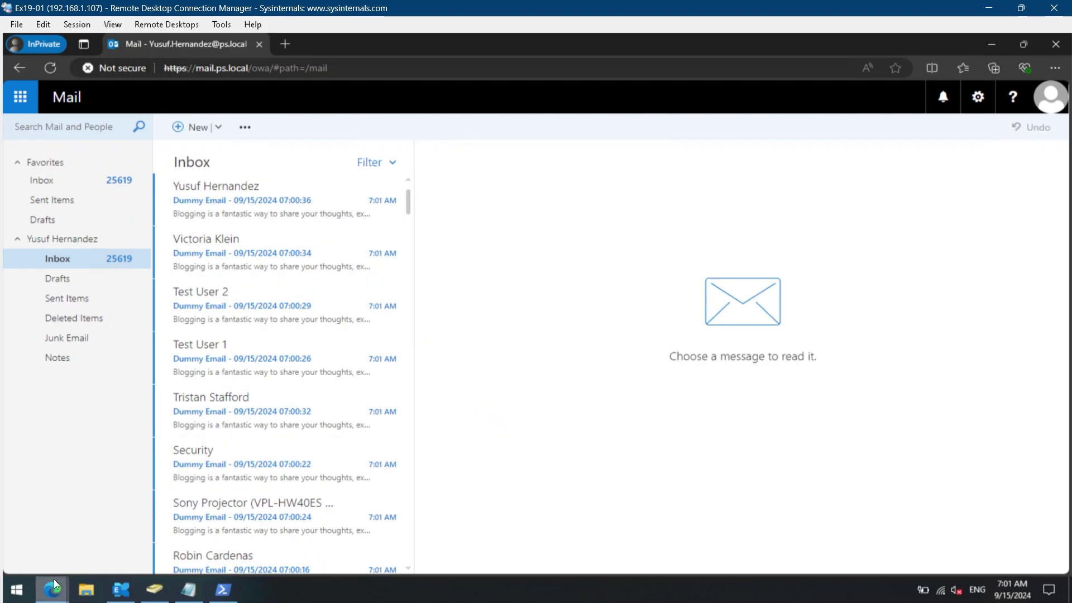
Open the newest Test message and highlight its personal signature and the logo signature block with quote.
mouse_move(54, 578)
left_click(56, 534)
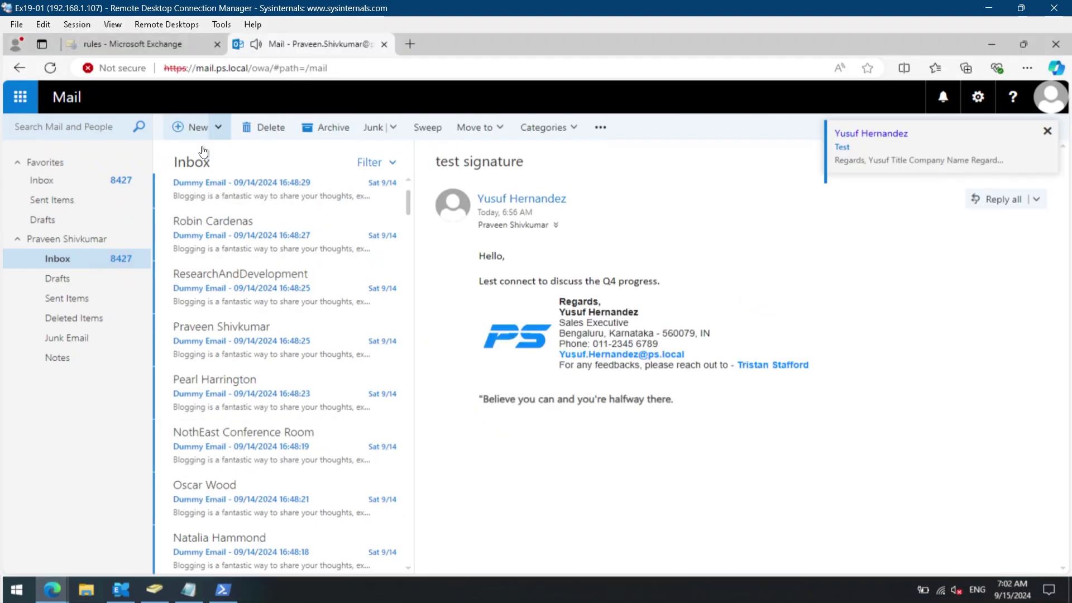
scroll(406, 195, "up", 10)
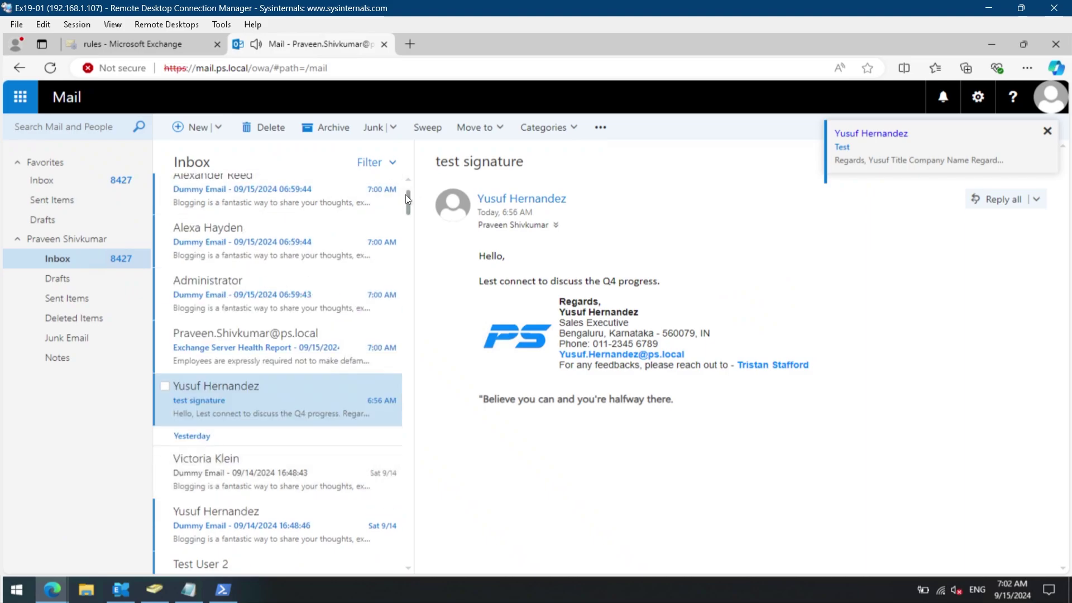
scroll(406, 194, "up", 5)
left_click(371, 193)
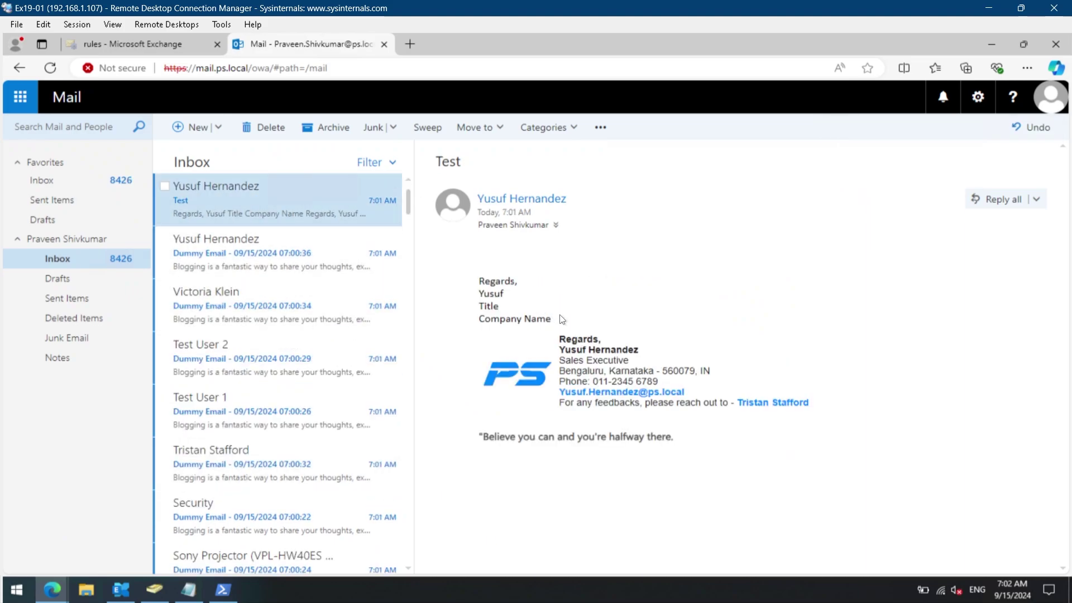
mouse_move(563, 320)
left_mouse_down()
mouse_move(525, 319)
mouse_move(476, 287)
left_mouse_up()
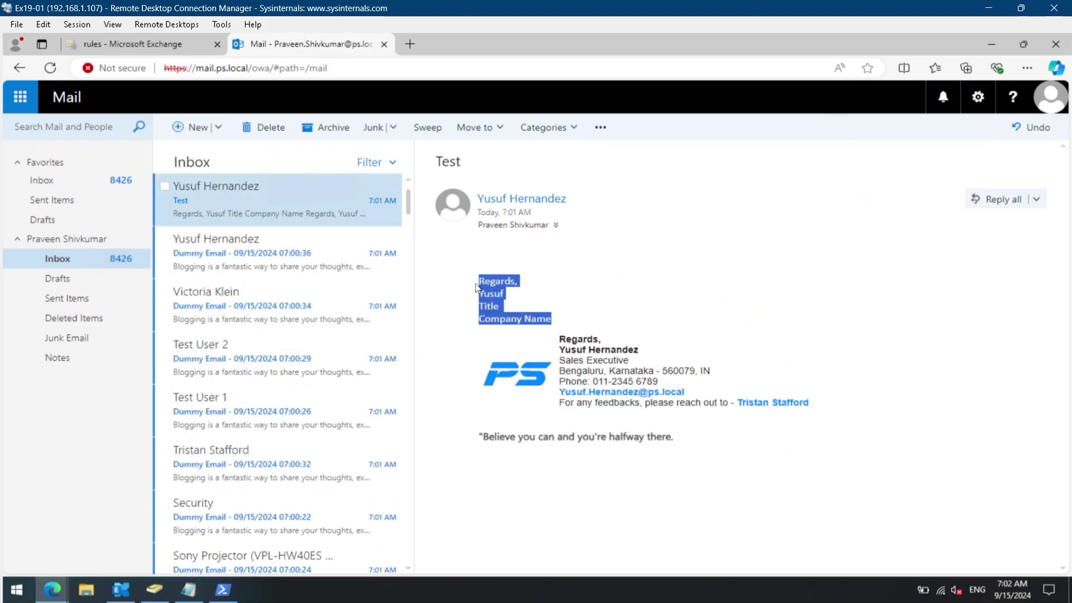
mouse_move(782, 455)
left_mouse_down()
mouse_move(476, 424)
mouse_move(476, 342)
left_mouse_up()
left_click(793, 332)
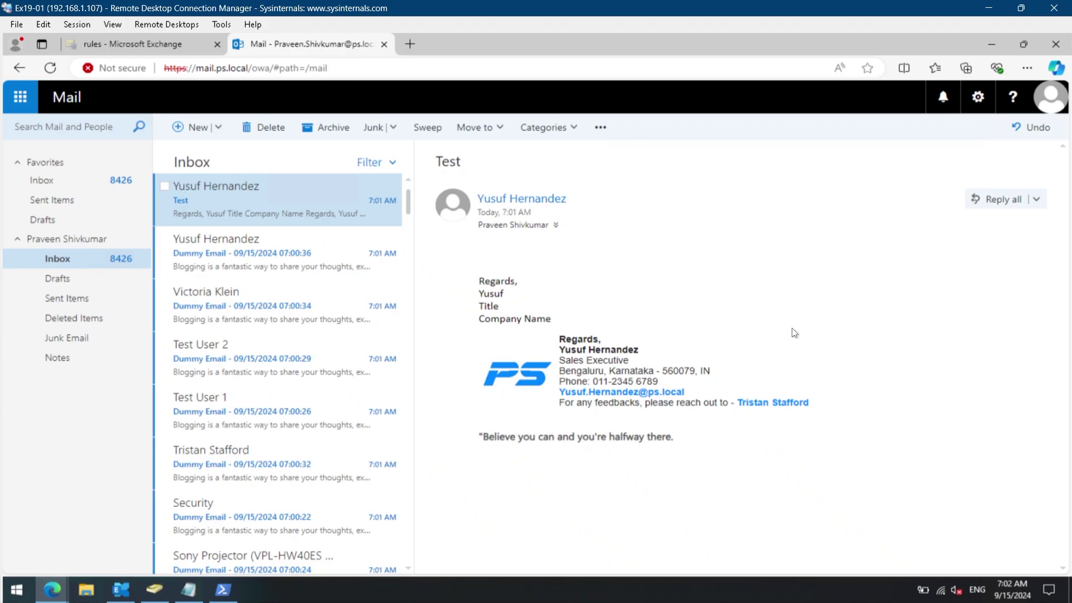